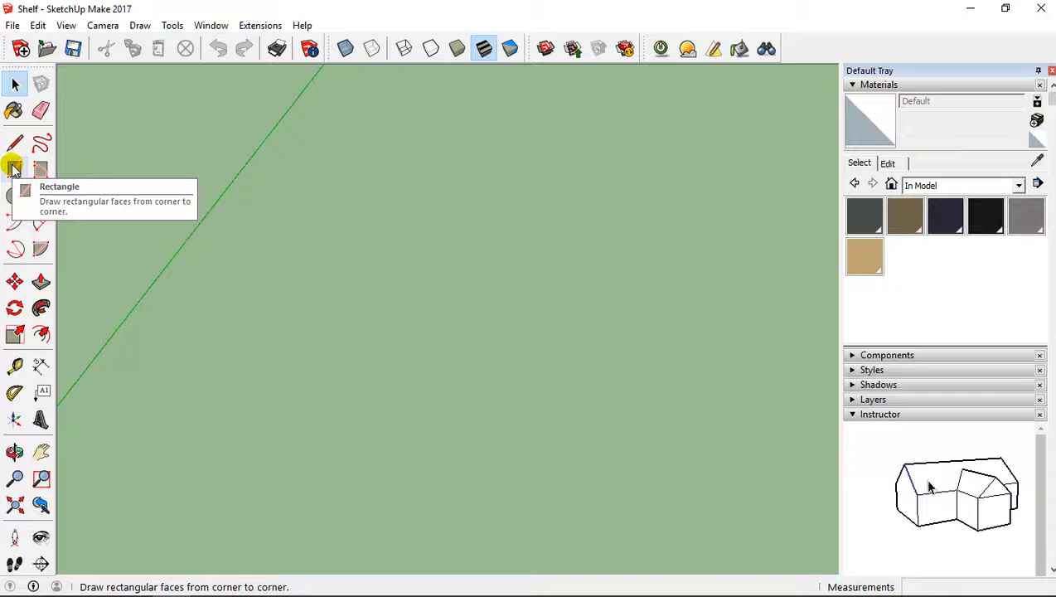
- Draw a 120 cm by 50 cm rectangle flat on the ground plane
click(13, 168)
middle_drag(266, 346, 294, 338)
click(282, 338)
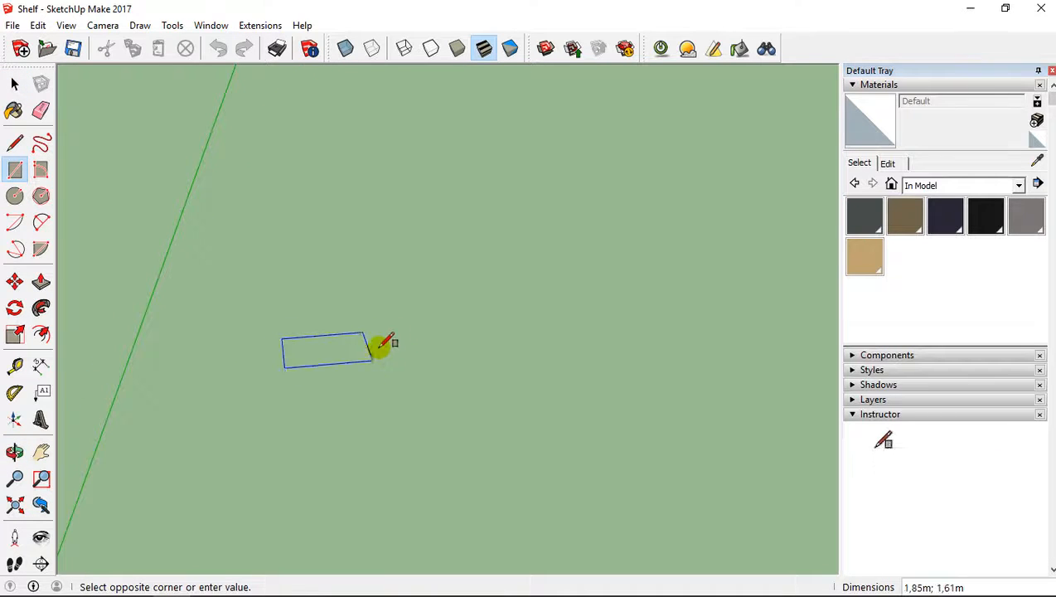
middle_drag(410, 344, 383, 387)
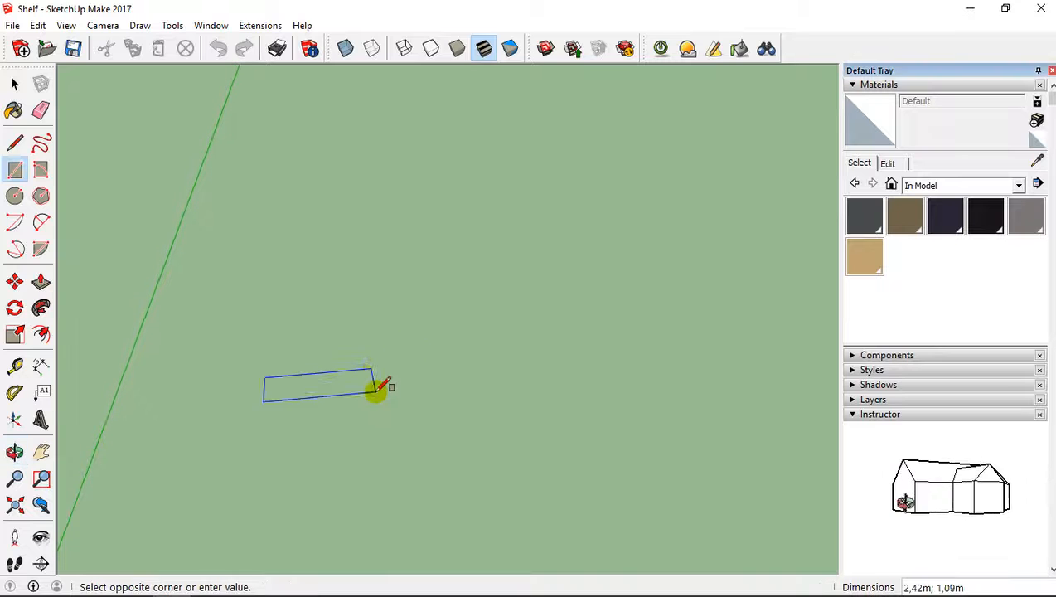
scroll(355, 395, up, 5)
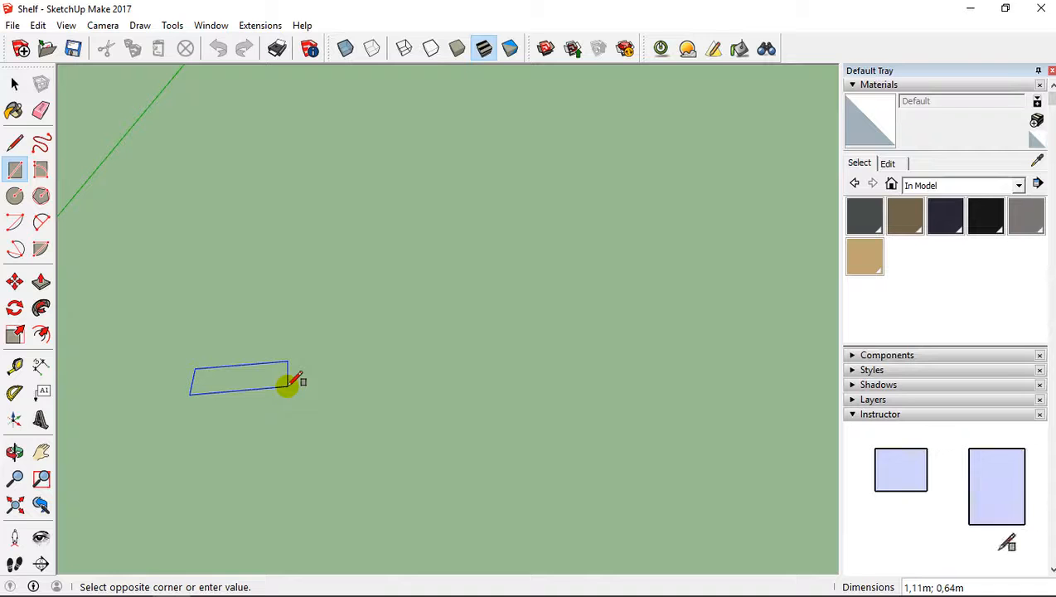
text(2)
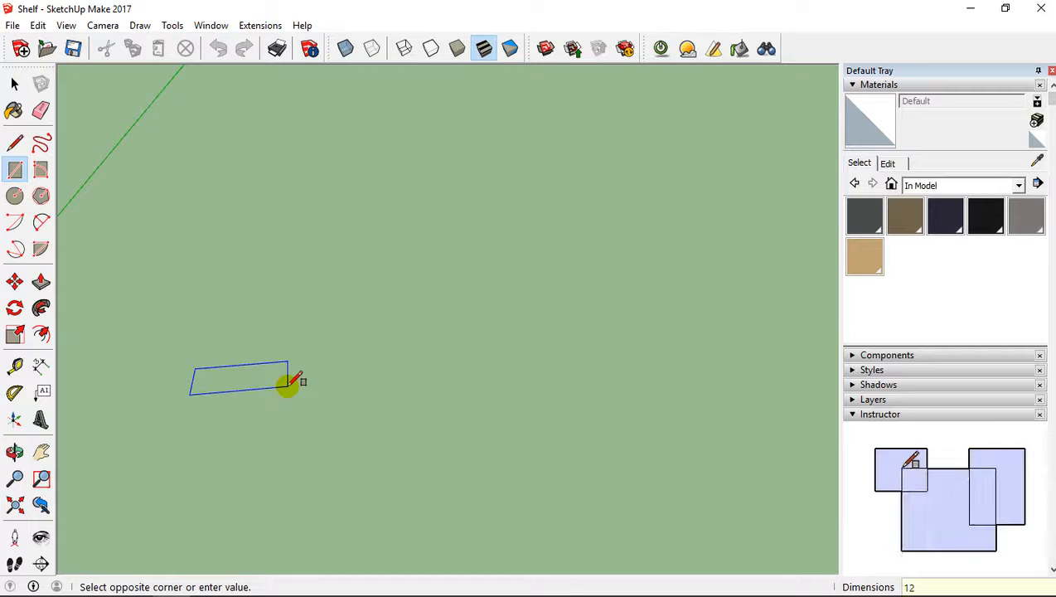
text(0cm;)
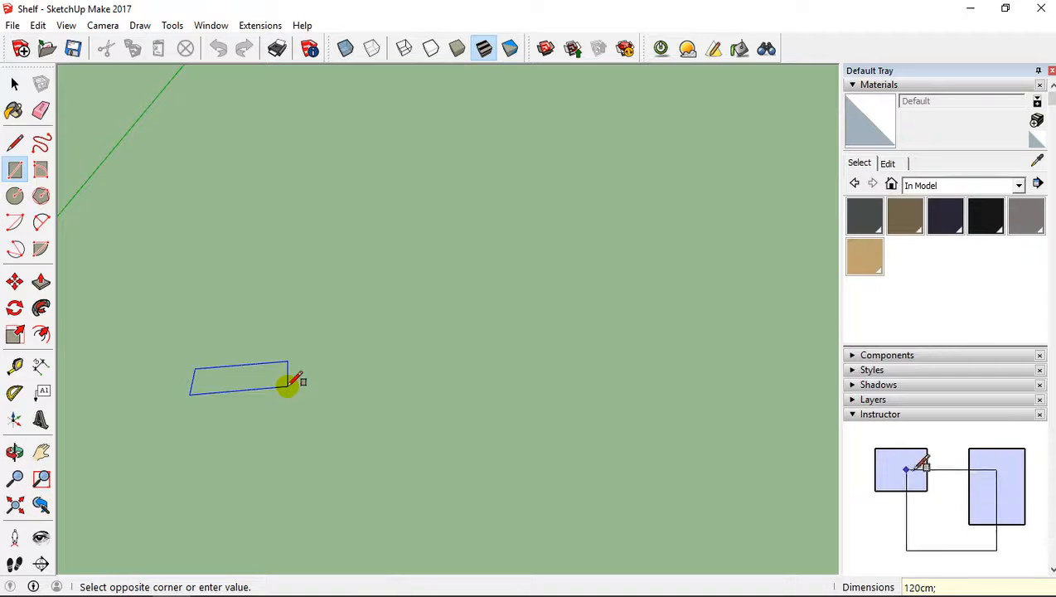
text(50cm)
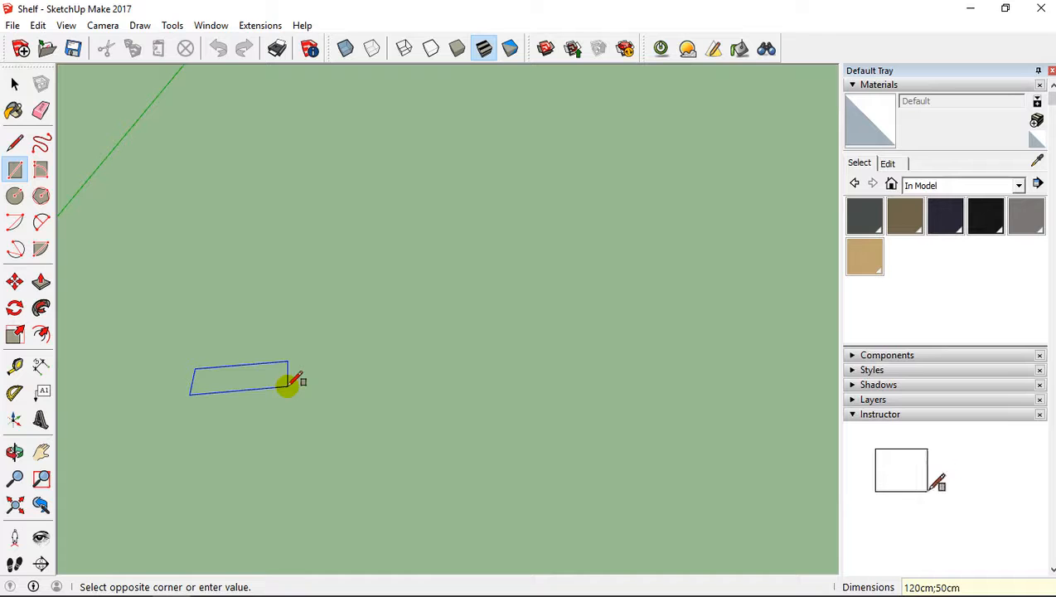
key(Return)
scroll(248, 365, up, 4)
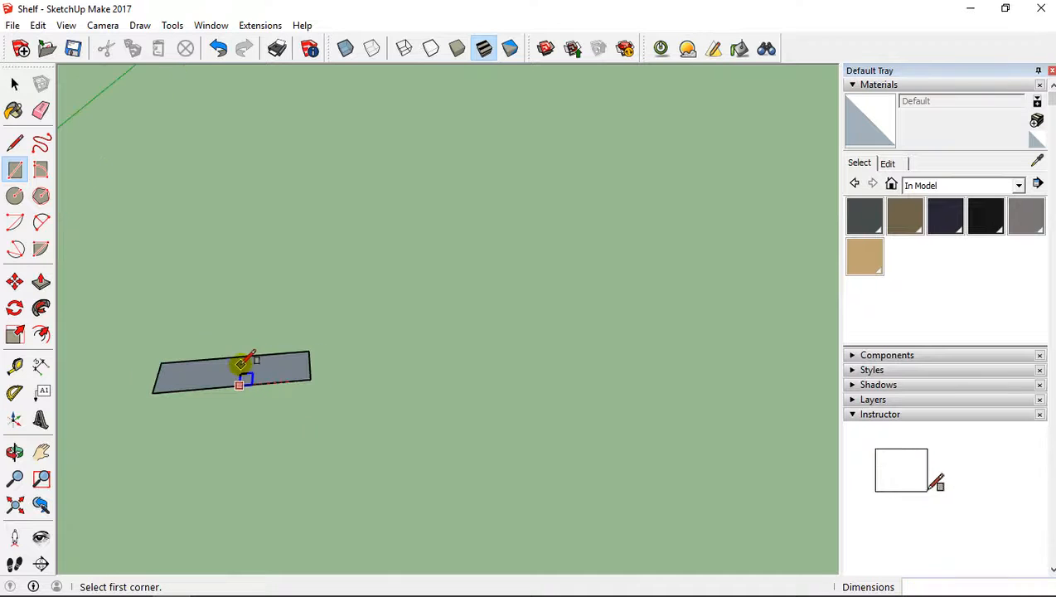
middle_drag(245, 349, 343, 425)
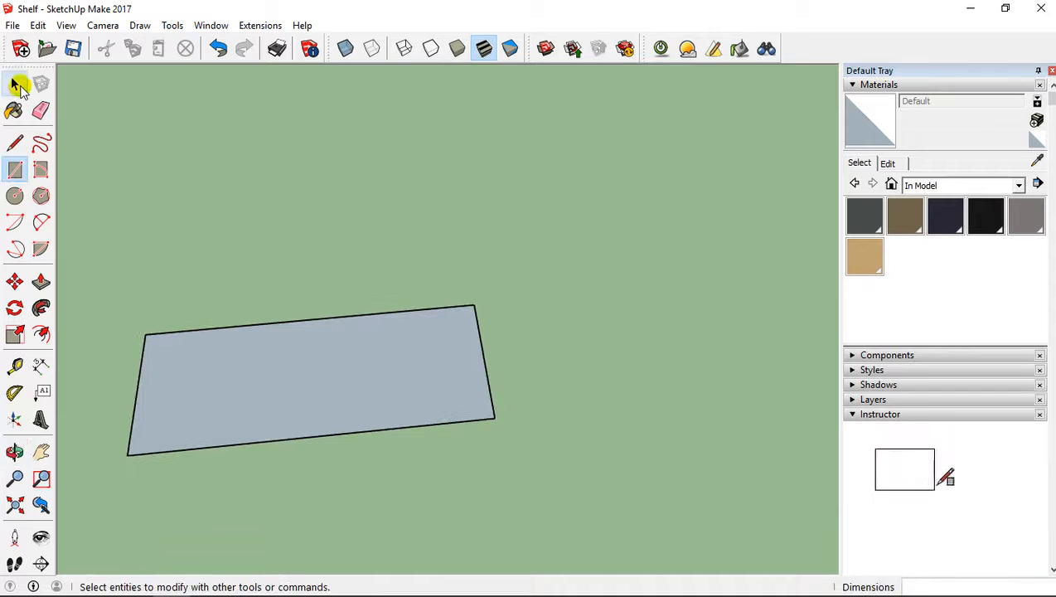
- Extrude the rectangle upward 1 m with Push/Pull to form a solid box
click(15, 84)
click(210, 389)
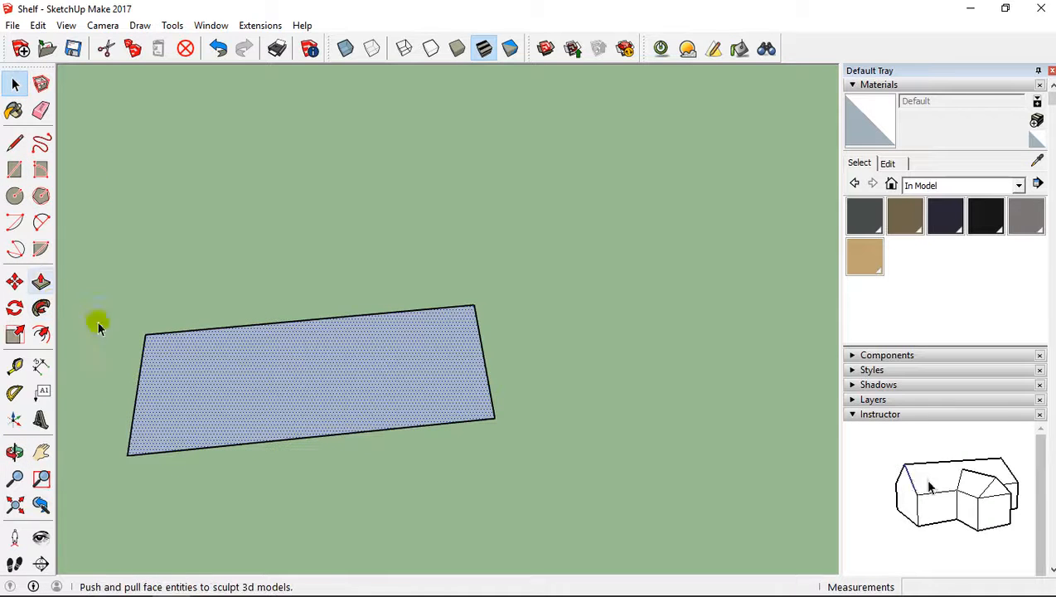
click(41, 282)
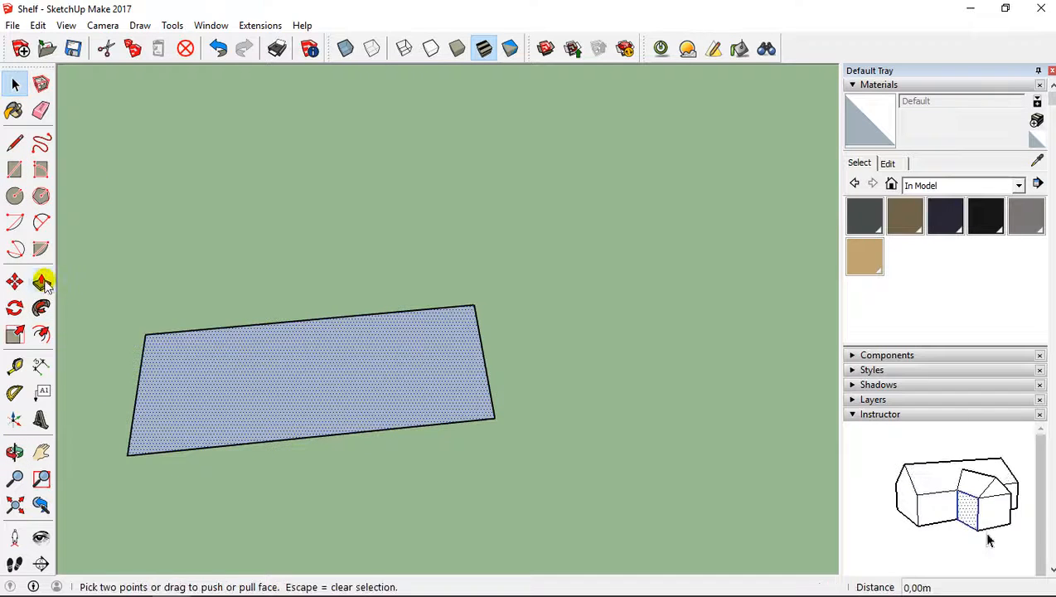
click(261, 394)
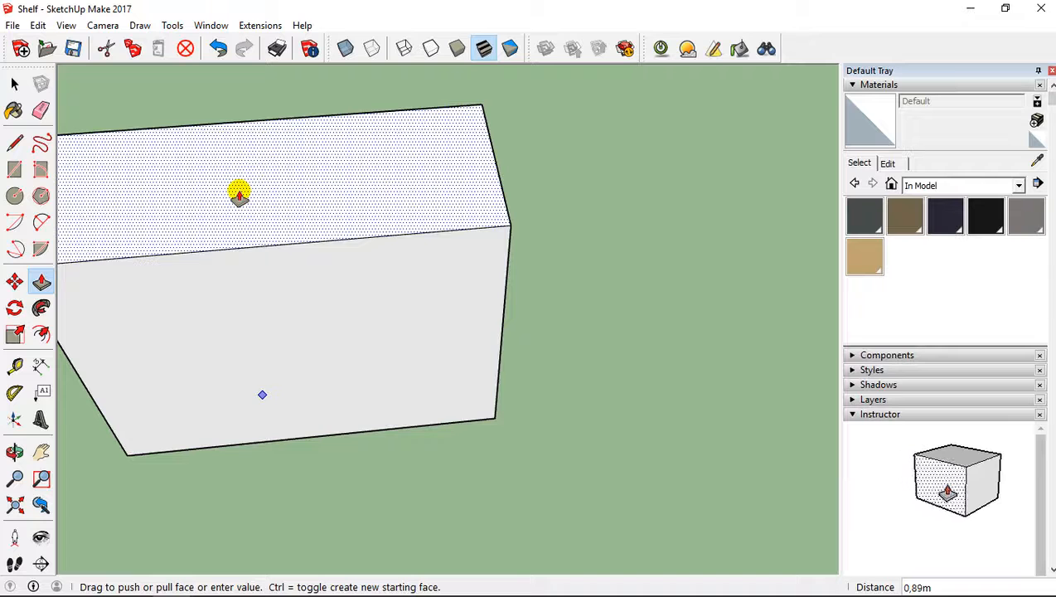
click(239, 194)
text(1m)
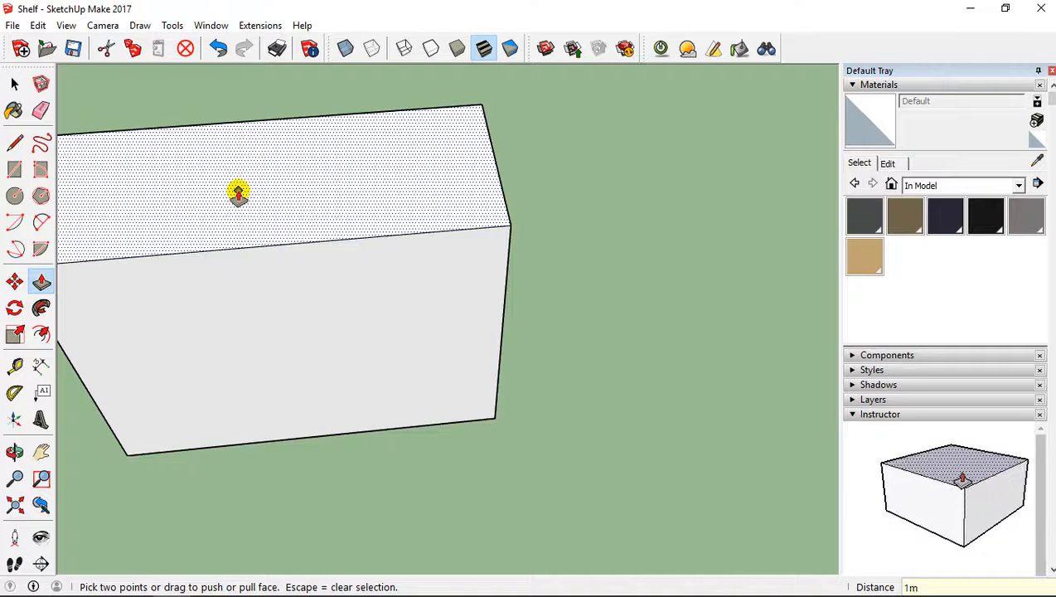
key(Return)
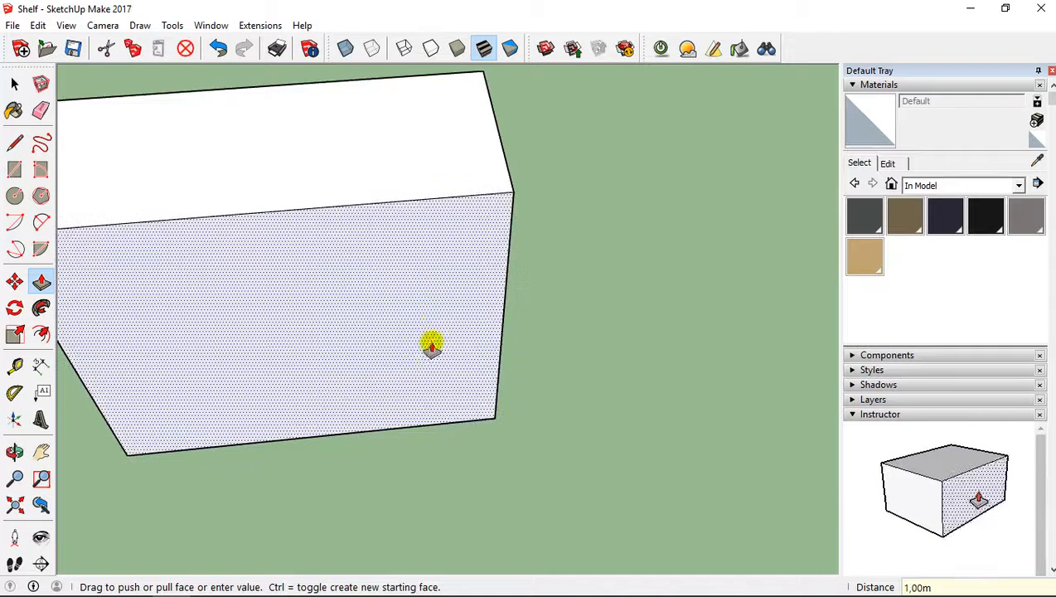
- Offset the outline of the box's large front face 5 cm inward
middle_drag(431, 344, 335, 320)
scroll(330, 294, down, 5)
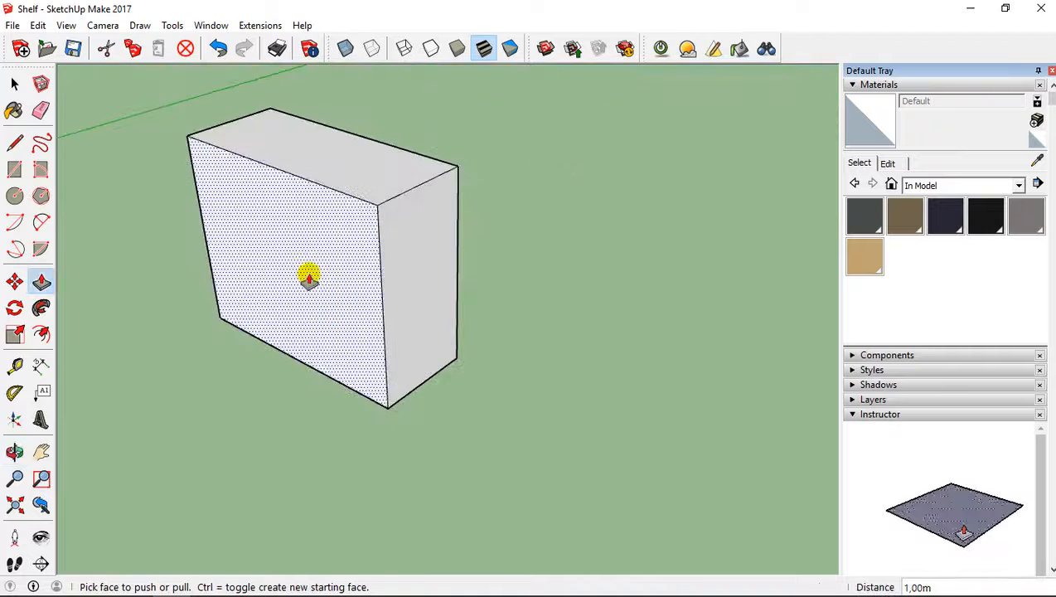
middle_drag(309, 262, 390, 253)
middle_drag(283, 251, 384, 243)
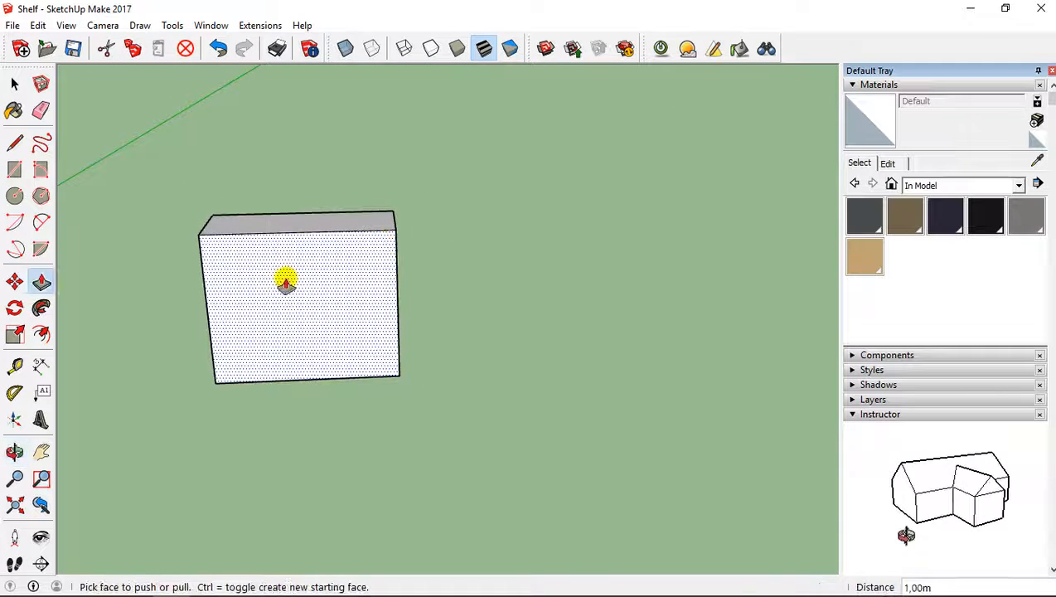
scroll(247, 238, up, 2)
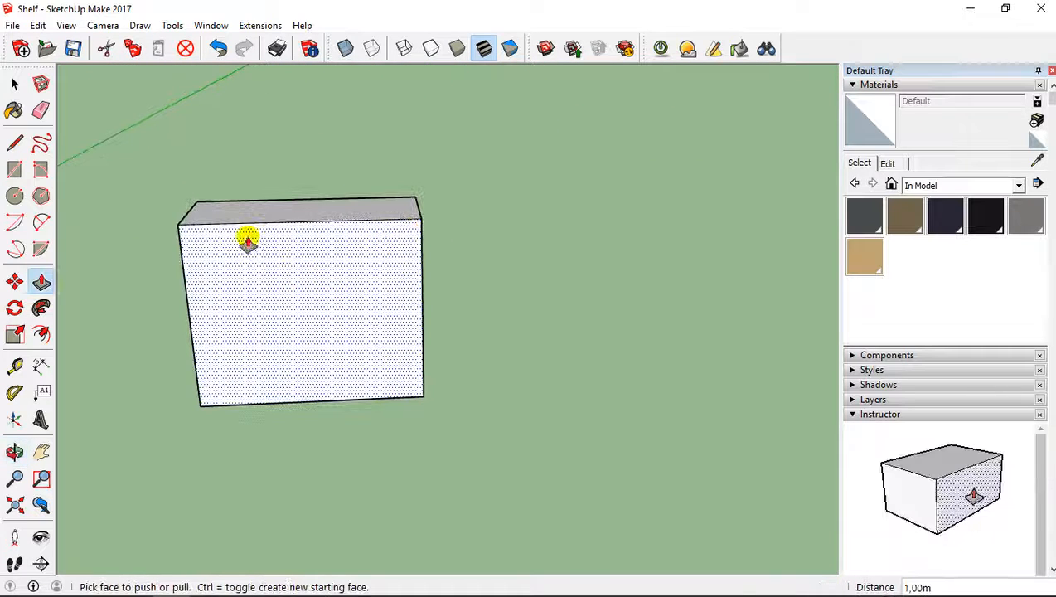
click(43, 335)
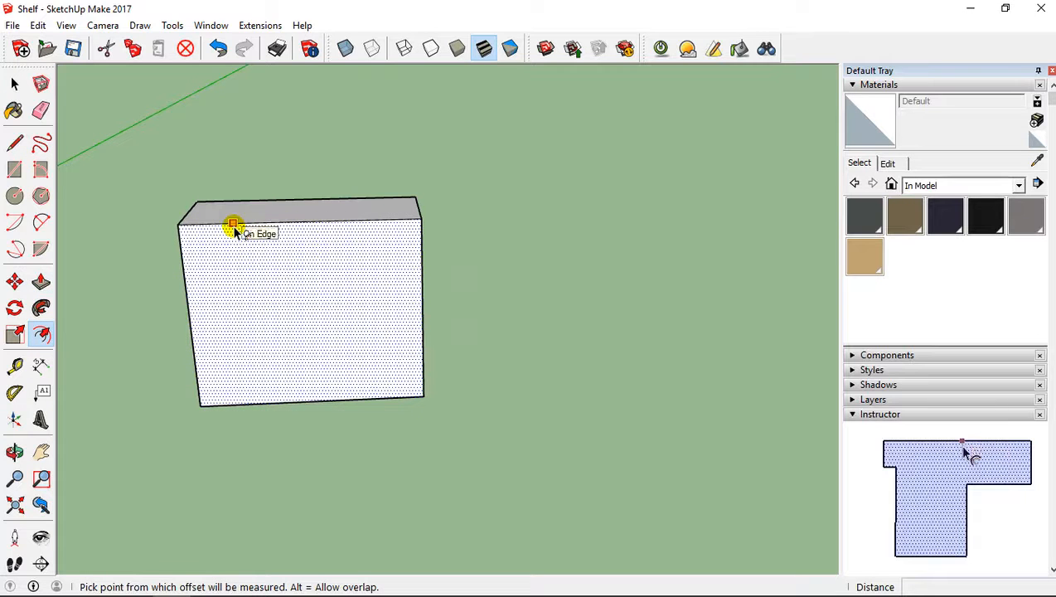
click(235, 229)
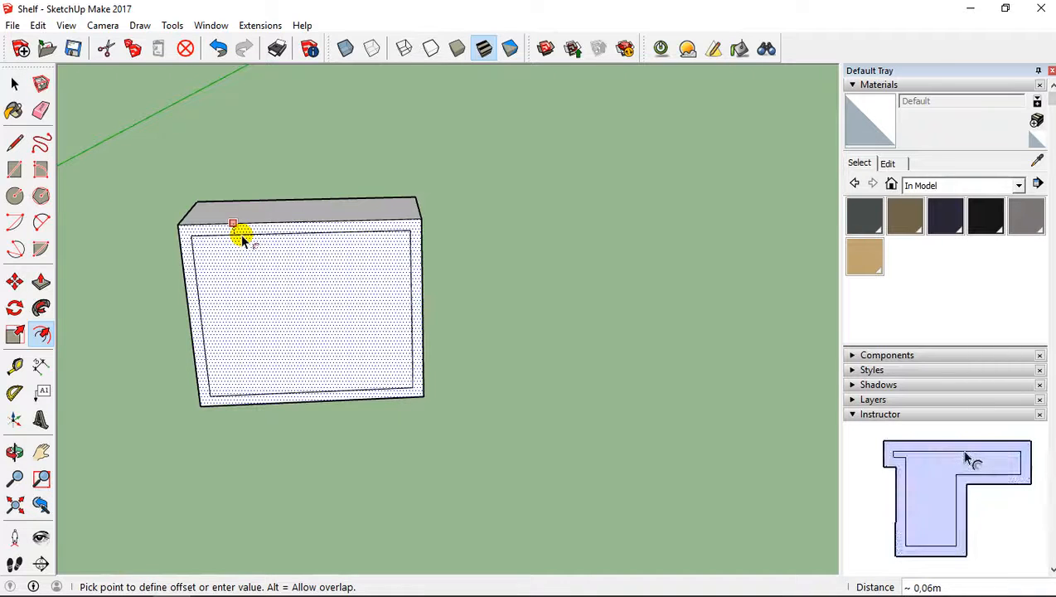
text(5cm)
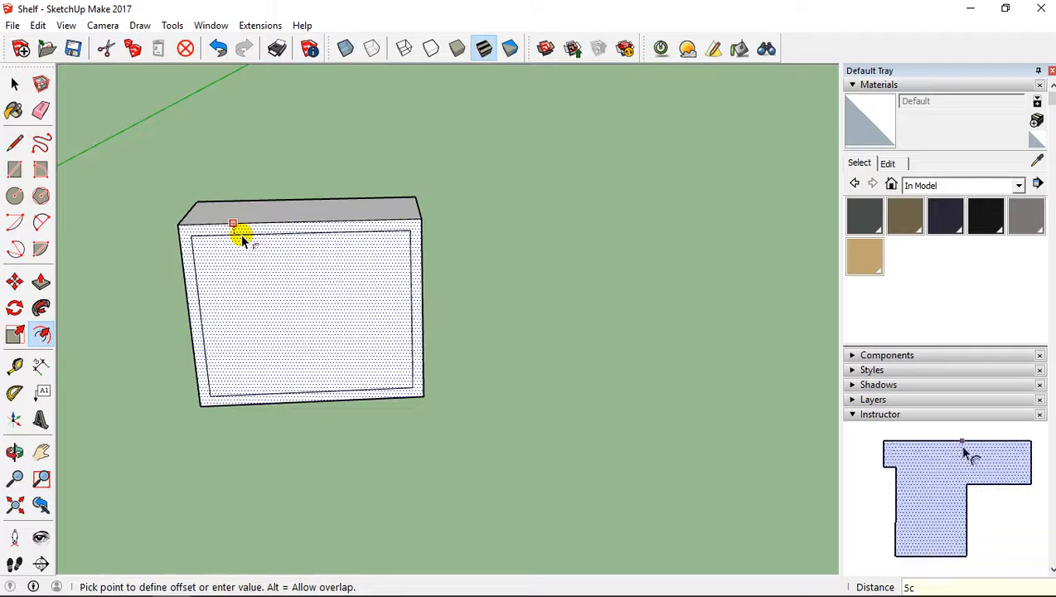
key(Return)
scroll(267, 321, up, 2)
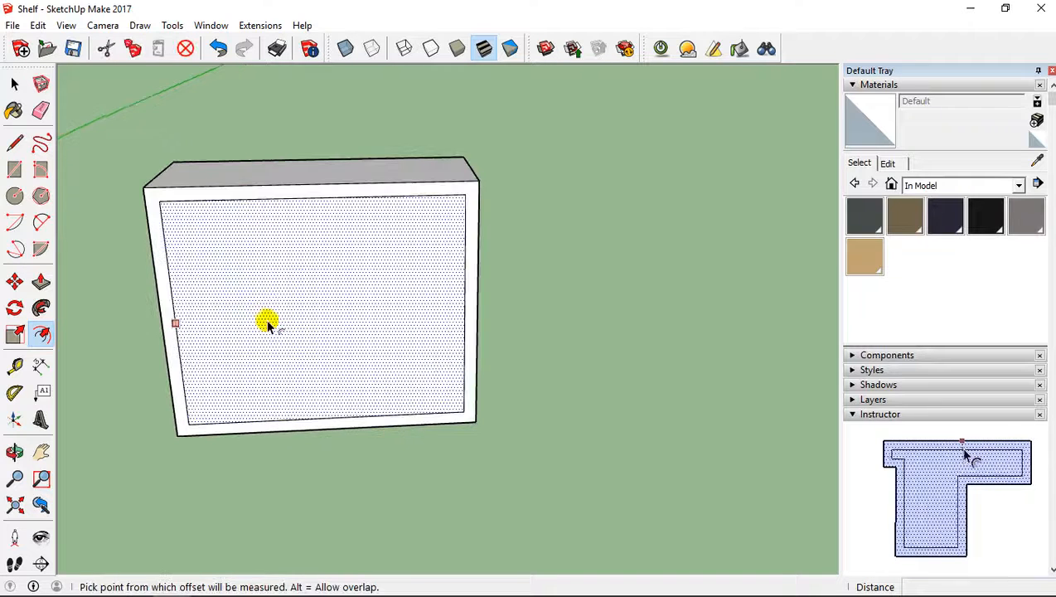
- Push the inner front face 0.50 m back through the box to leave an open frame
middle_drag(266, 321, 250, 276)
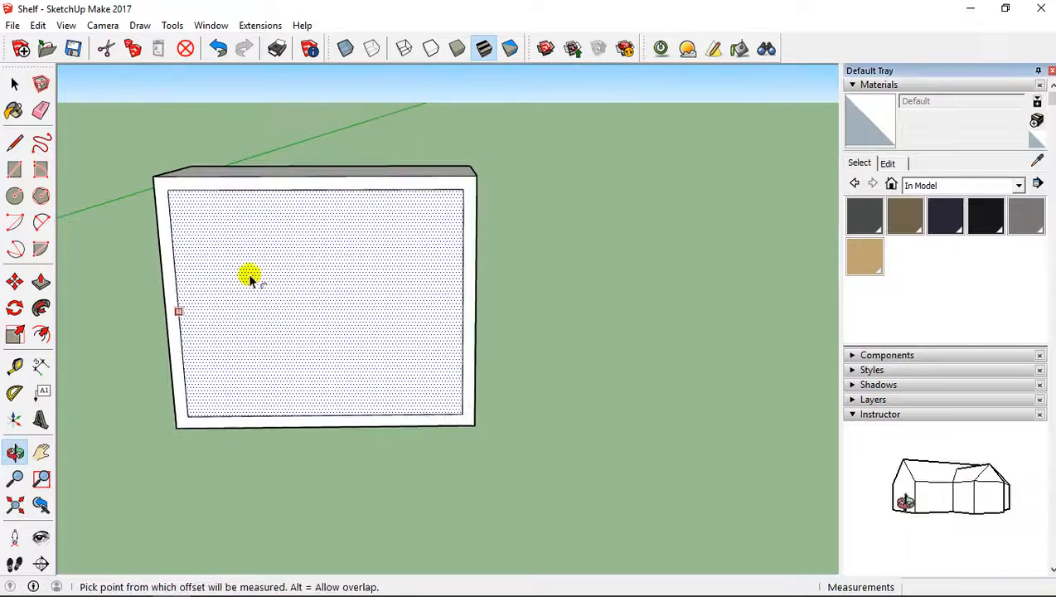
click(40, 282)
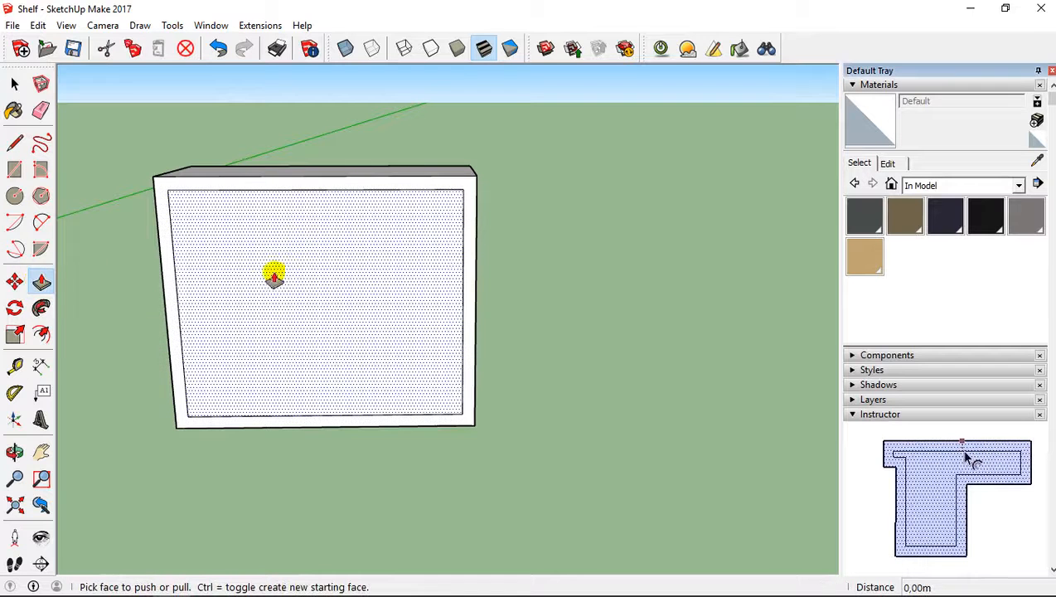
click(276, 276)
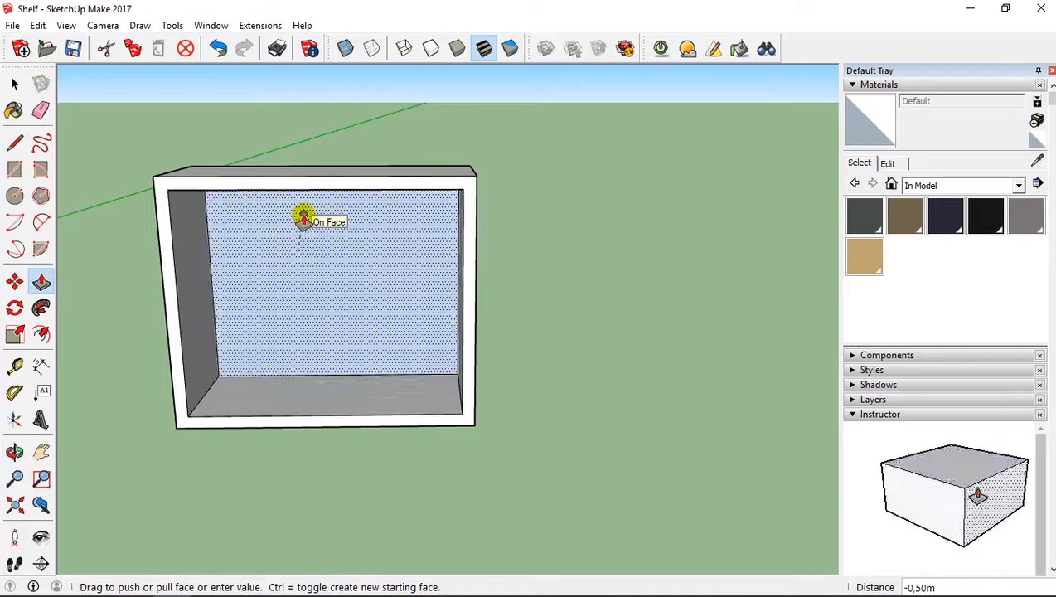
click(293, 222)
- Check the hollow frame from several sides and save the model
middle_drag(484, 285, 224, 295)
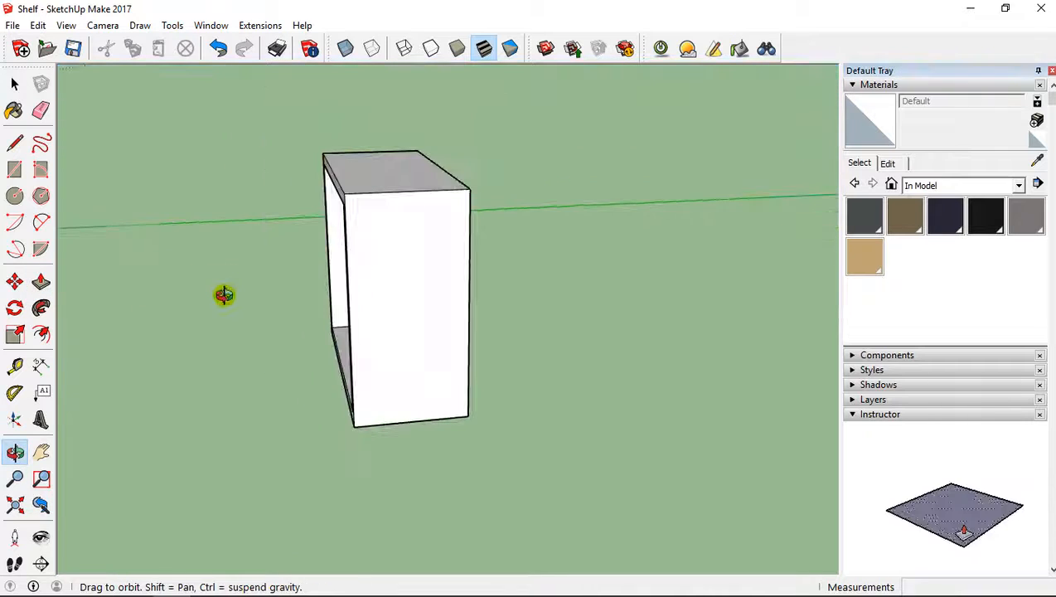
middle_drag(333, 276, 427, 201)
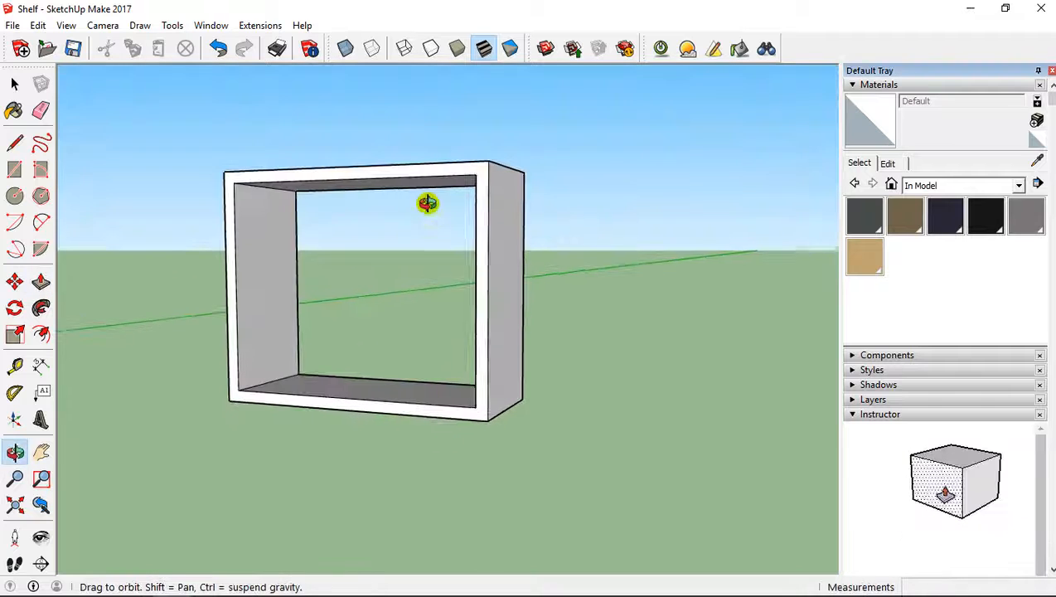
middle_drag(384, 235, 173, 243)
click(73, 48)
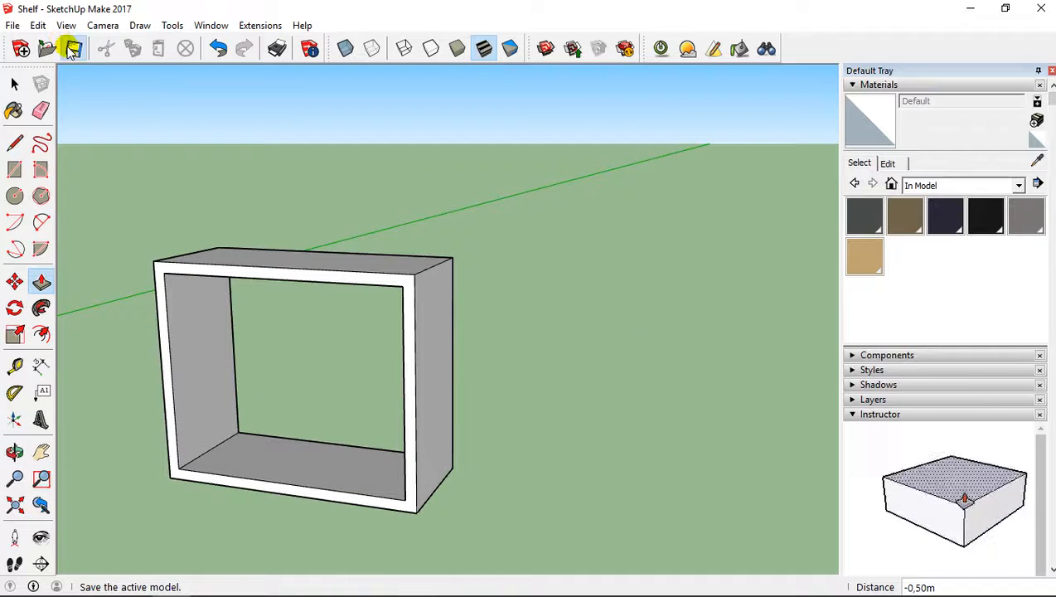
- Create a Tape Measure guide line along the upper inner edge of the frame's front opening
middle_drag(251, 322, 311, 290)
middle_drag(287, 328, 310, 326)
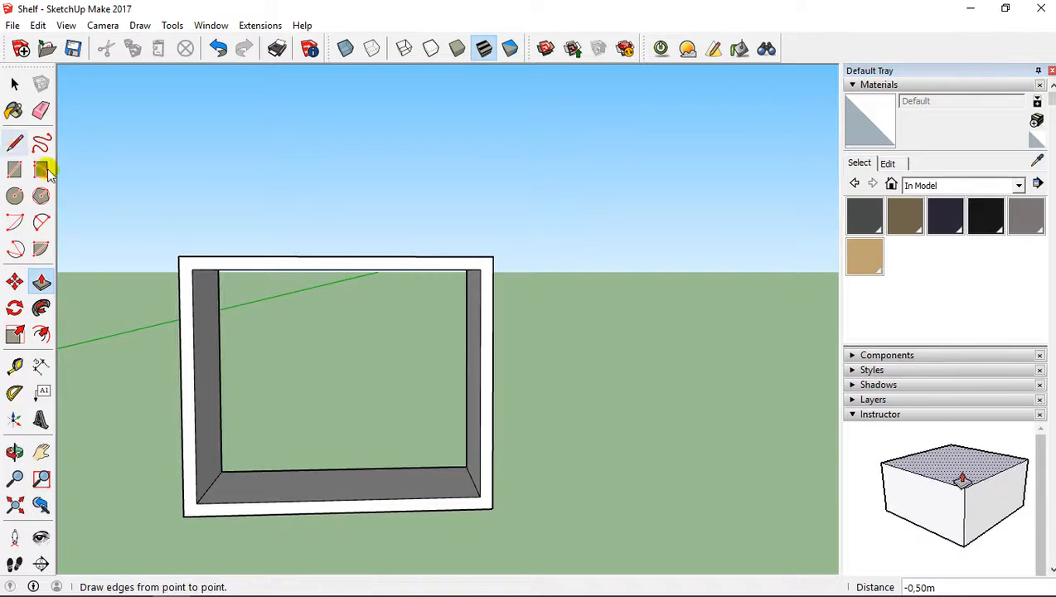
middle_drag(157, 247, 169, 281)
click(40, 286)
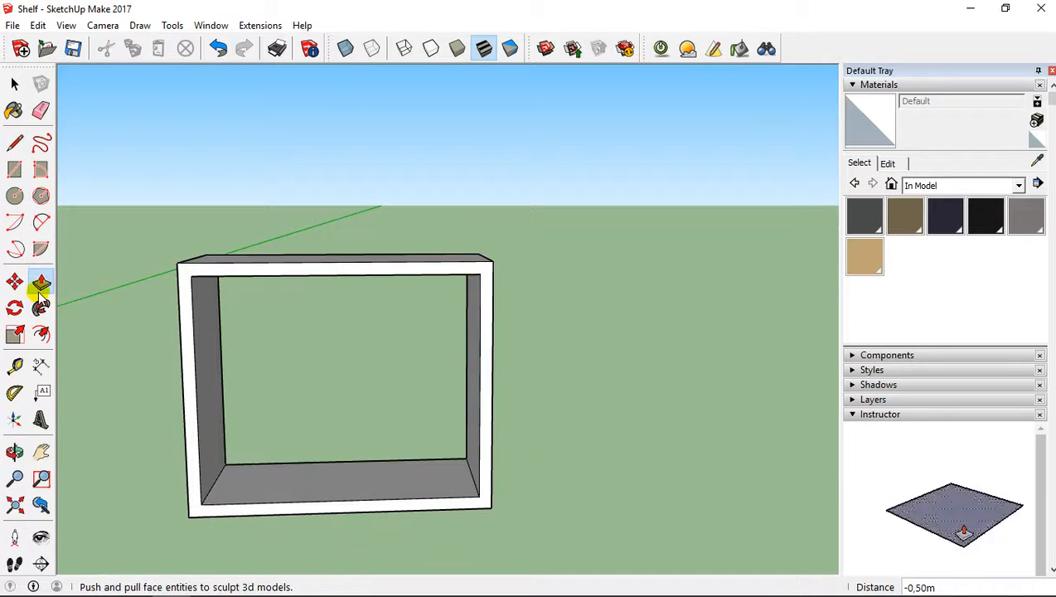
click(16, 365)
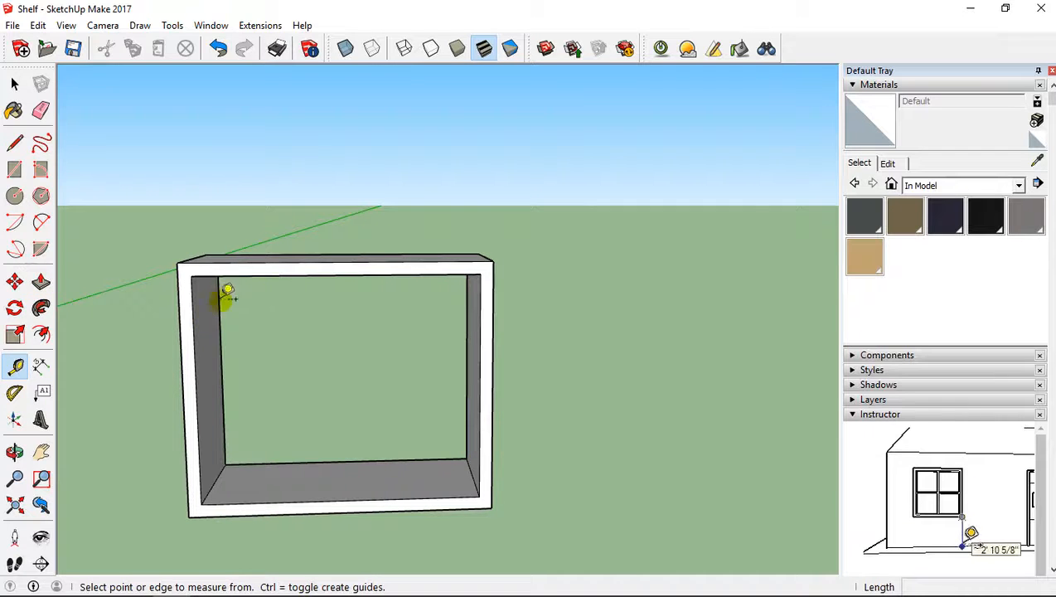
scroll(206, 302, up, 5)
click(171, 215)
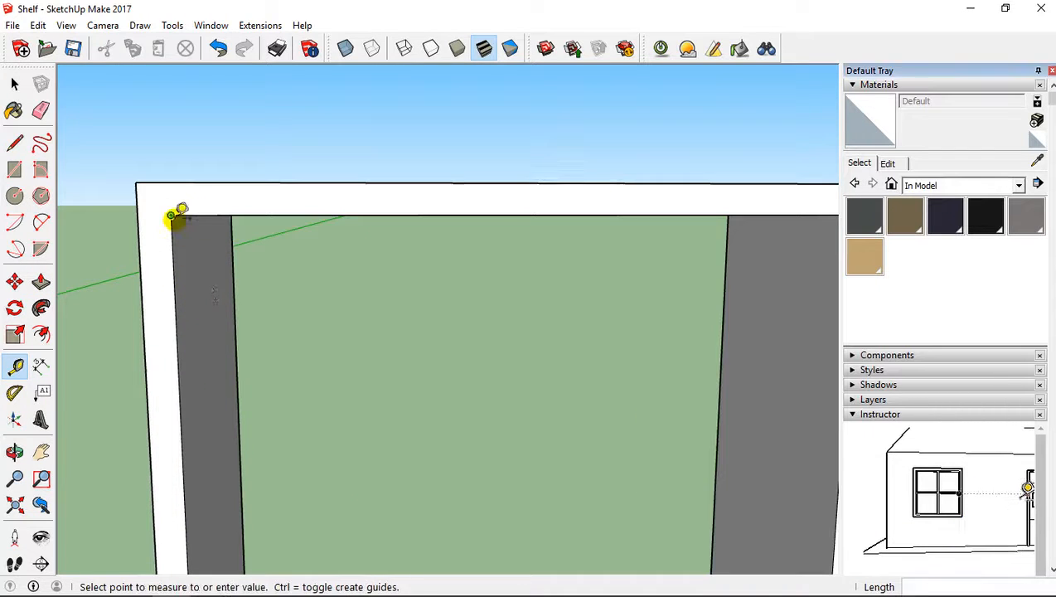
middle_drag(655, 234, 514, 269)
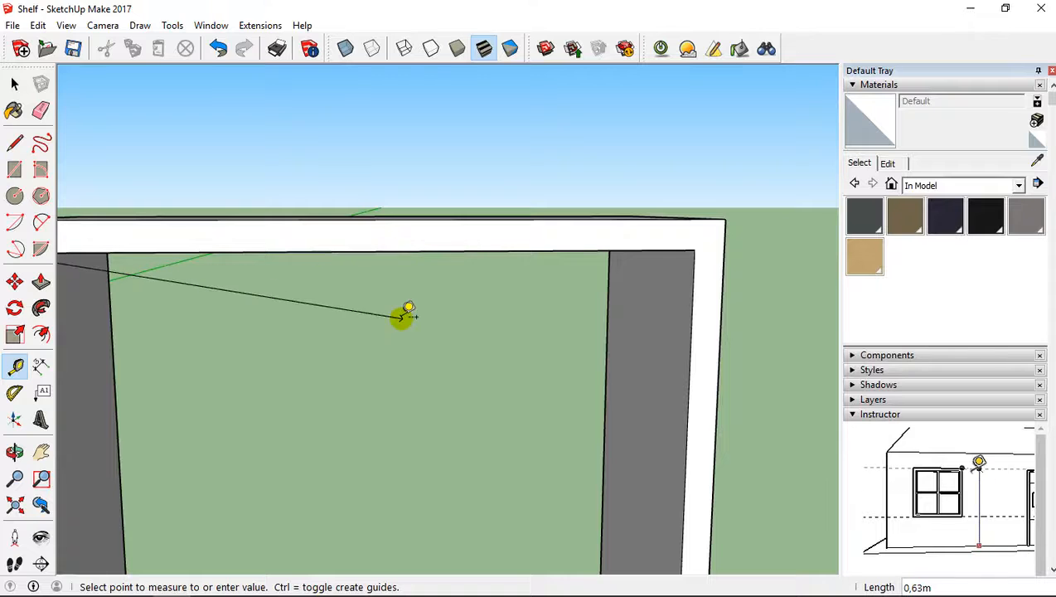
middle_drag(412, 250, 431, 203)
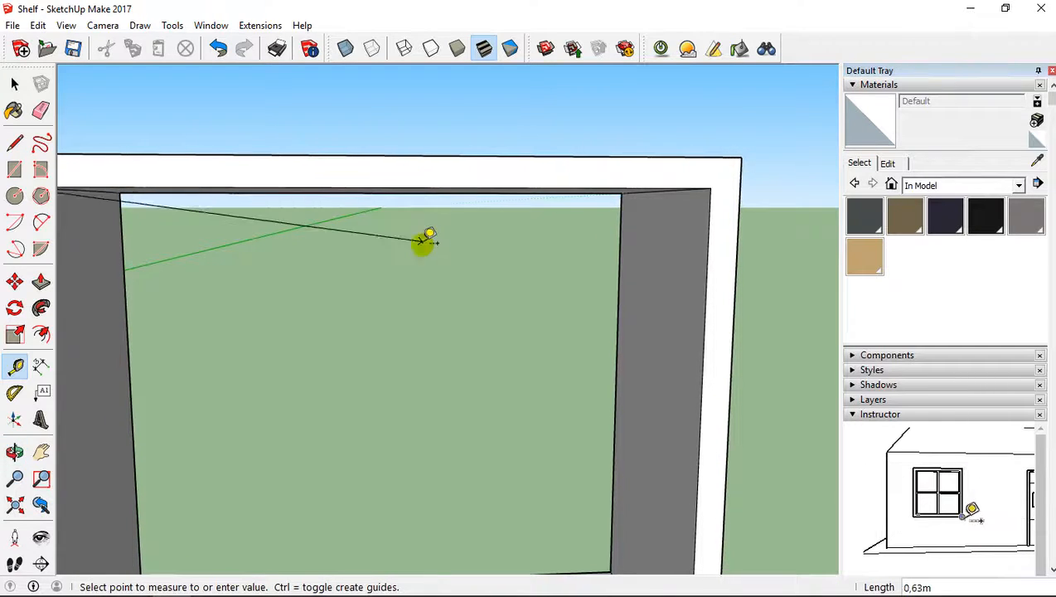
middle_drag(433, 273, 396, 194)
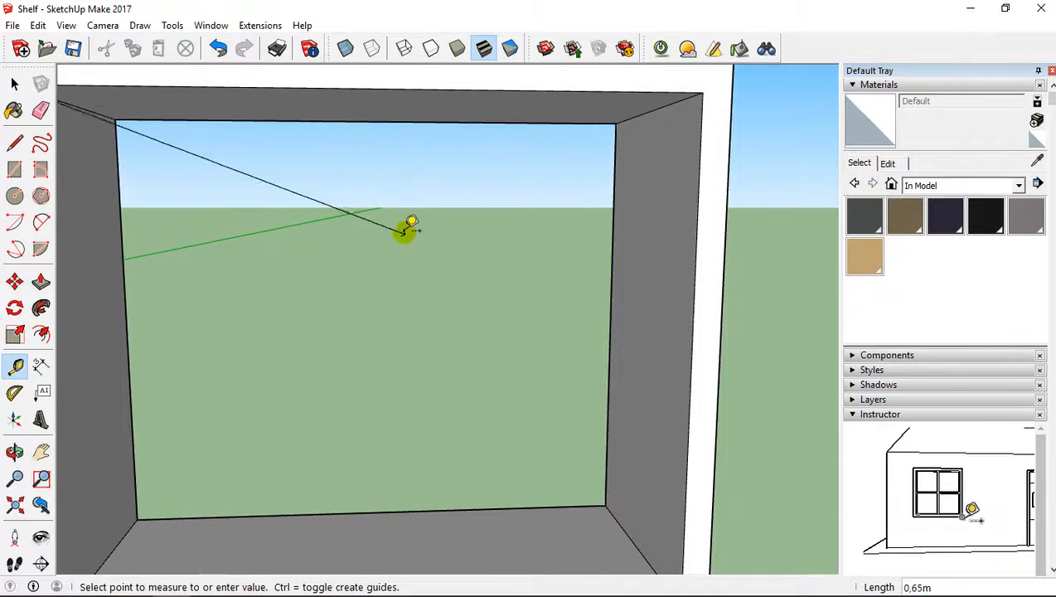
click(372, 86)
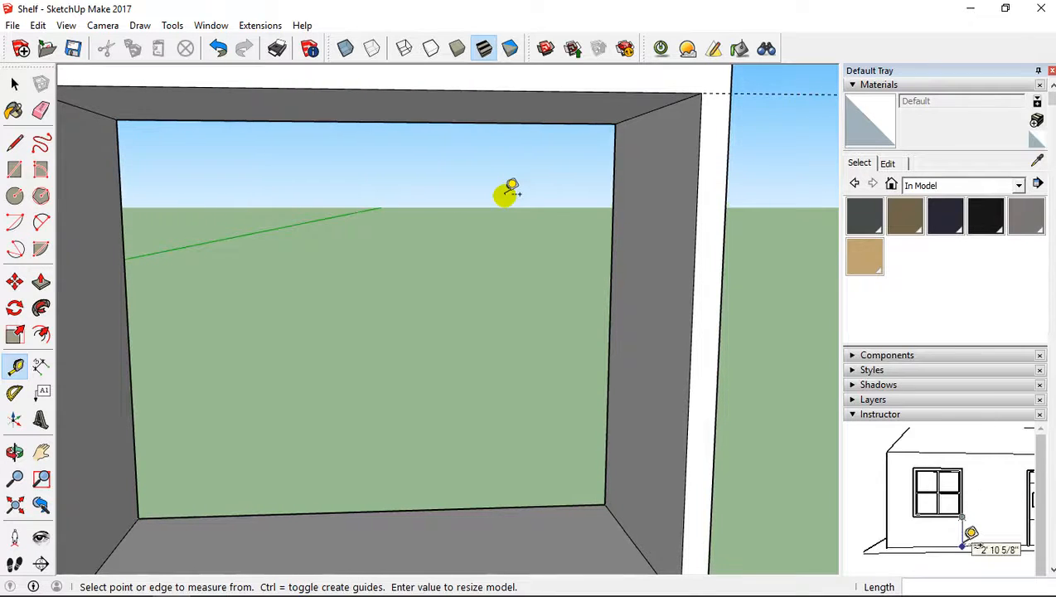
middle_drag(514, 203, 443, 366)
middle_drag(413, 238, 448, 174)
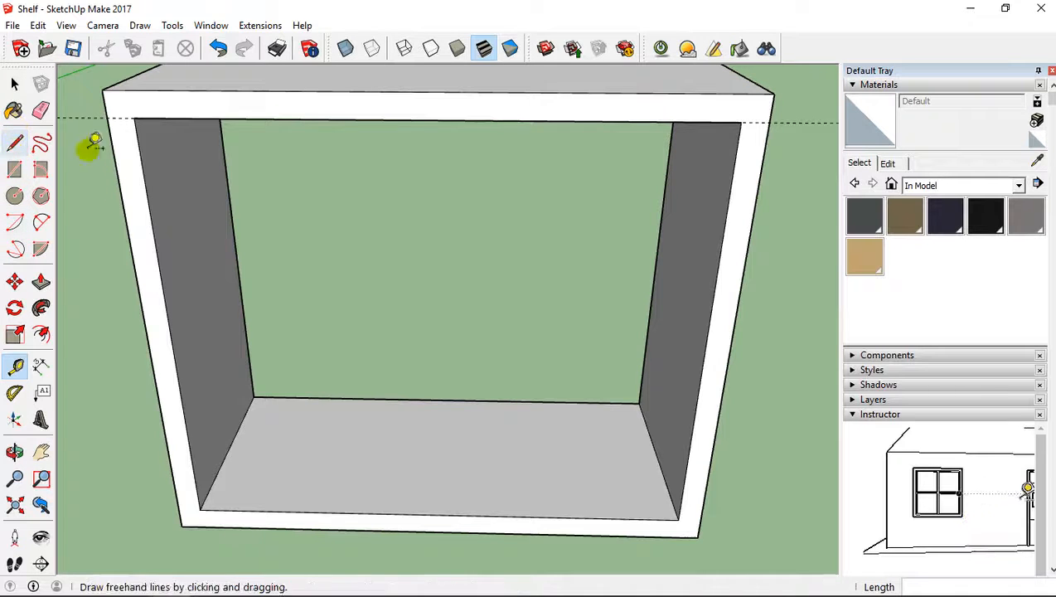
- Create a vertical guide 55 cm in from the left inner edge of the frame's front opening
middle_drag(378, 146, 405, 189)
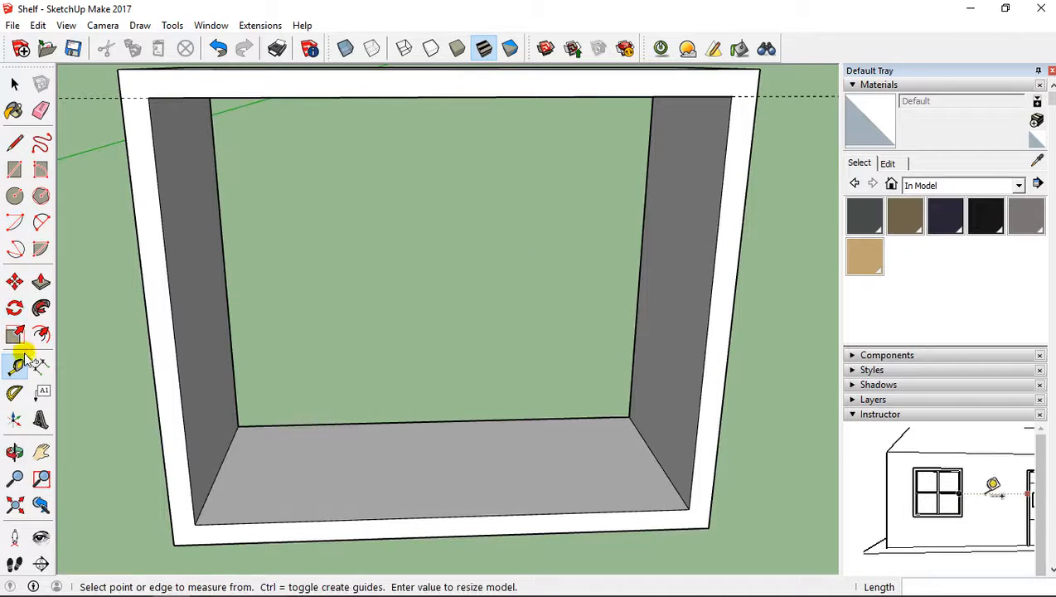
click(153, 131)
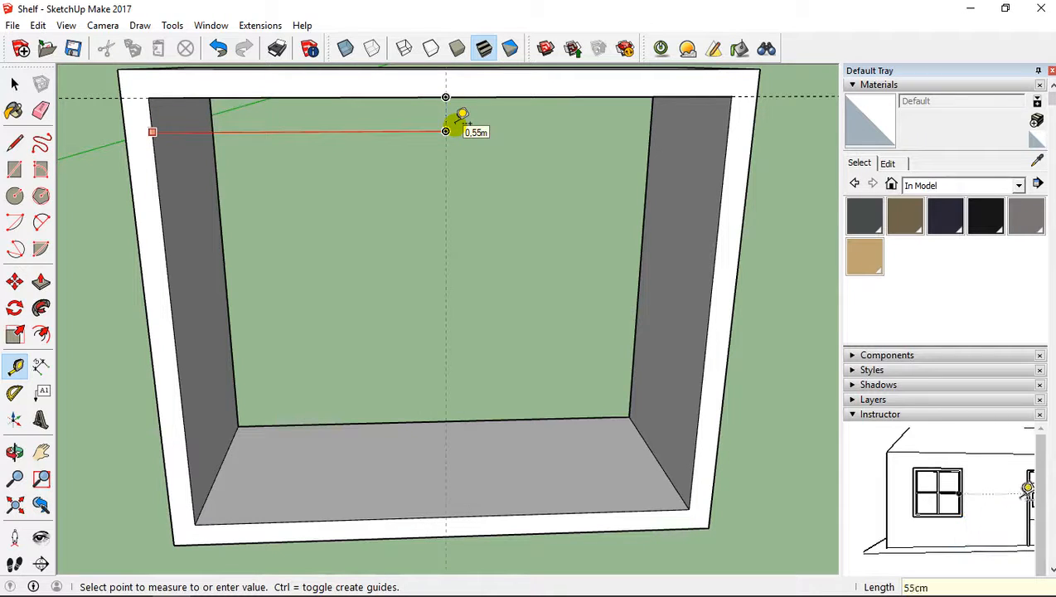
click(446, 130)
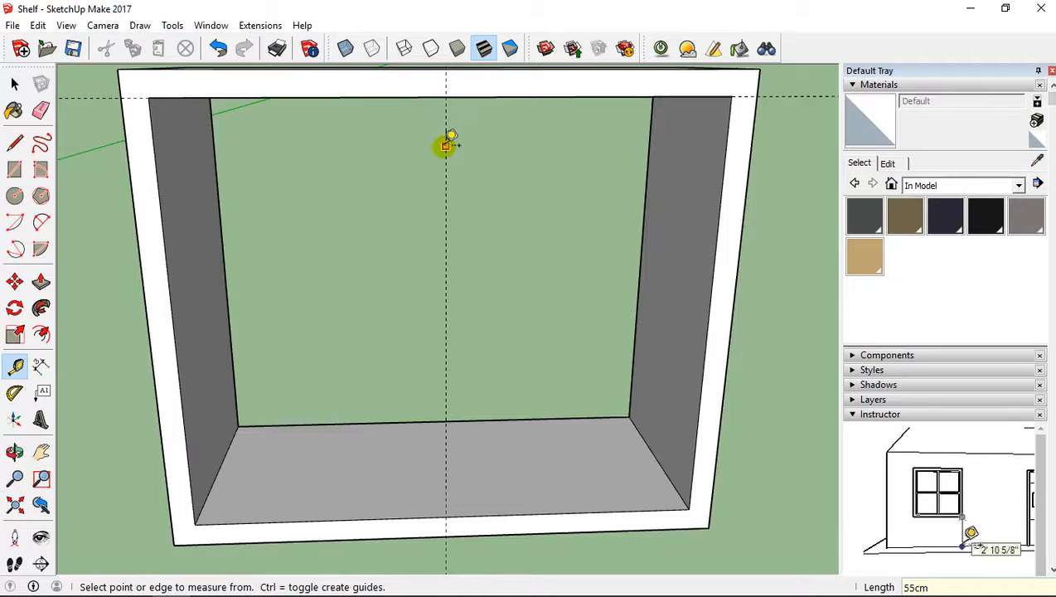
- Add two parallel vertical guides, one 1 cm to each side of the central guide
click(446, 145)
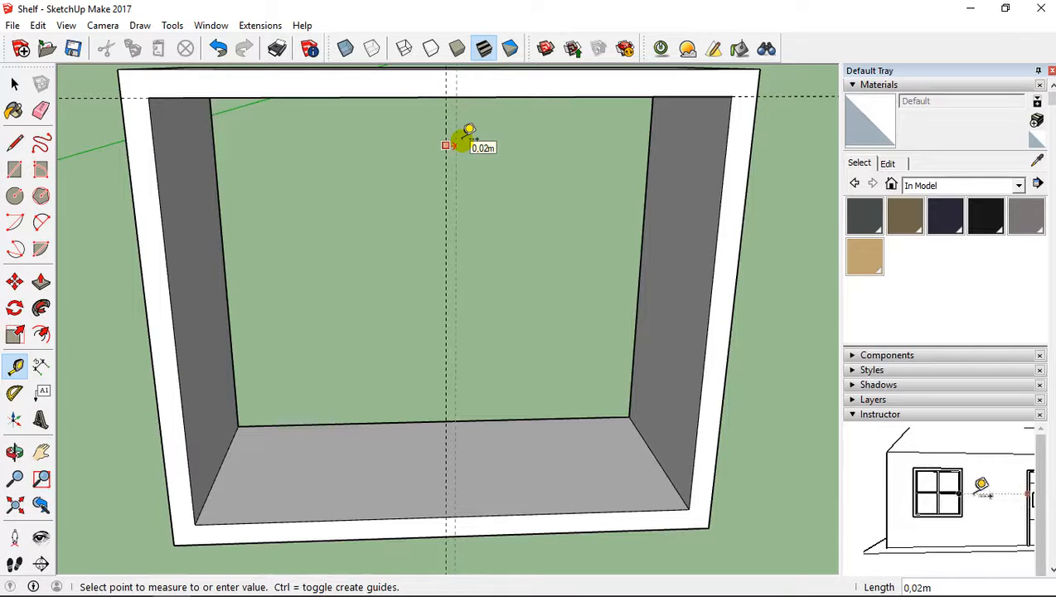
click(467, 134)
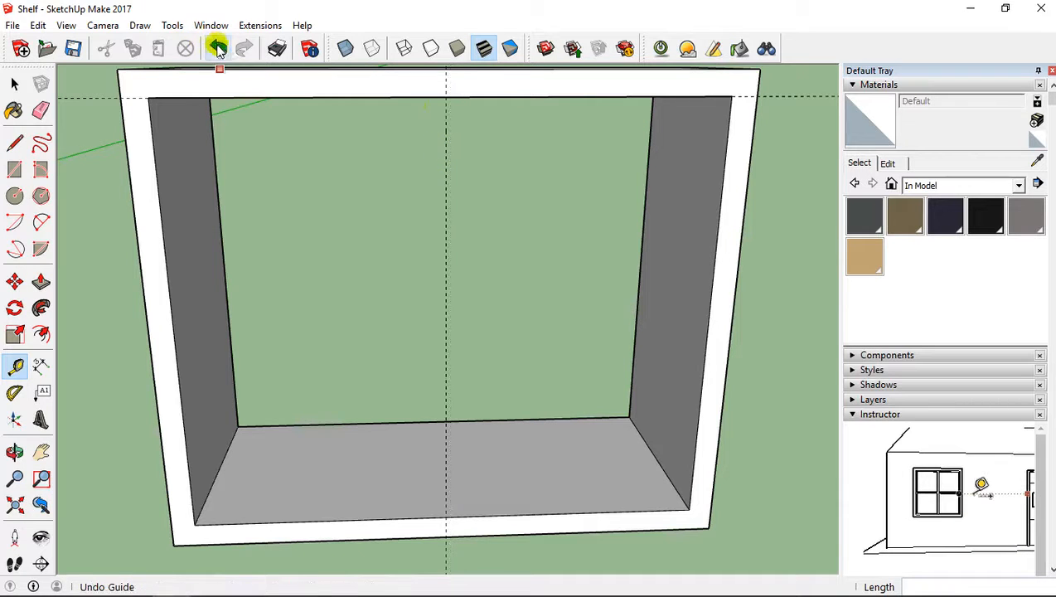
click(445, 143)
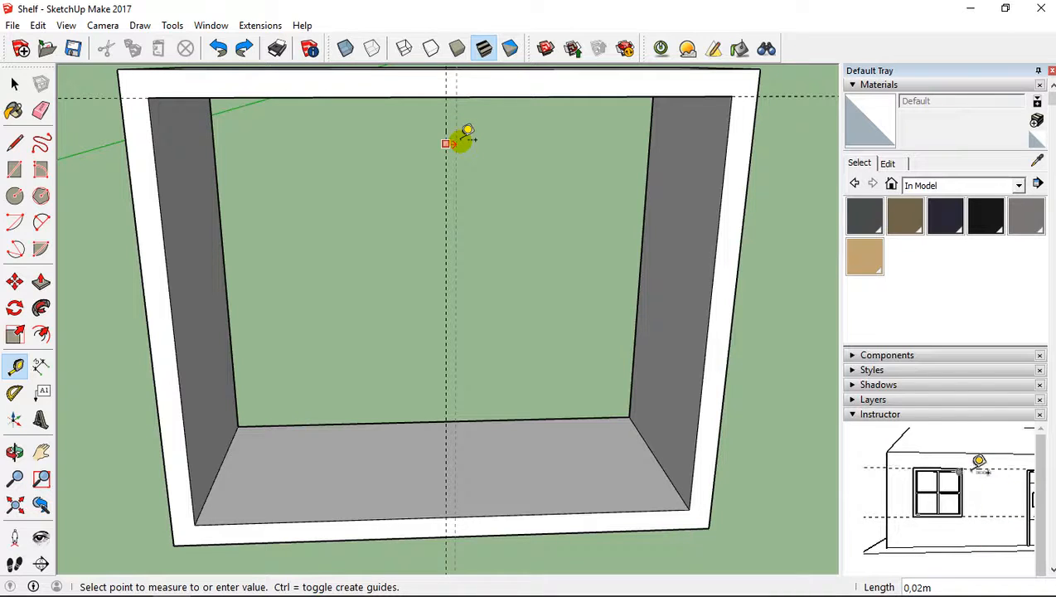
click(465, 140)
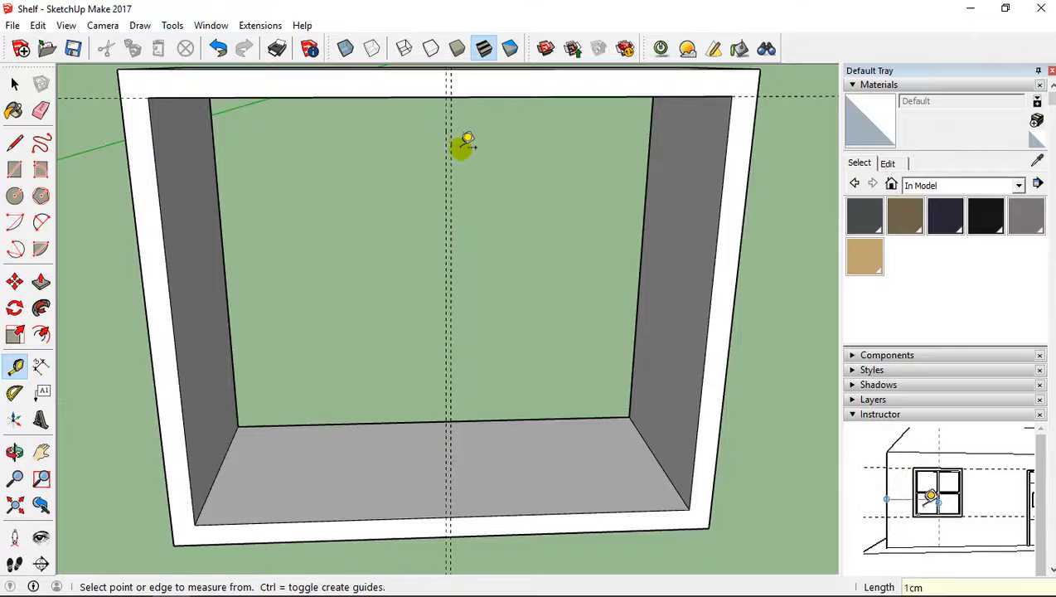
click(447, 162)
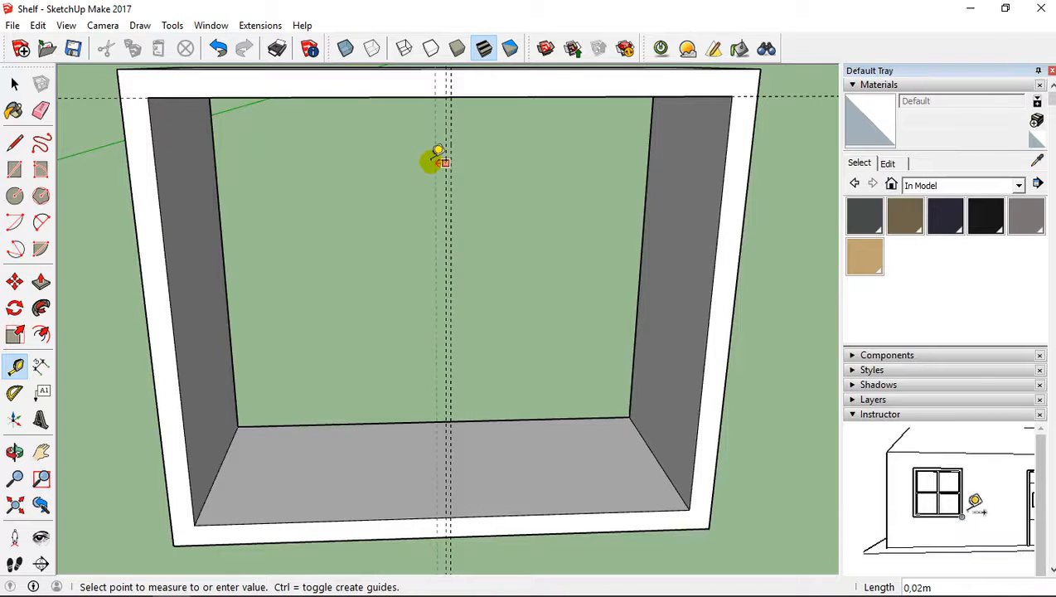
text(1cm)
key(Return)
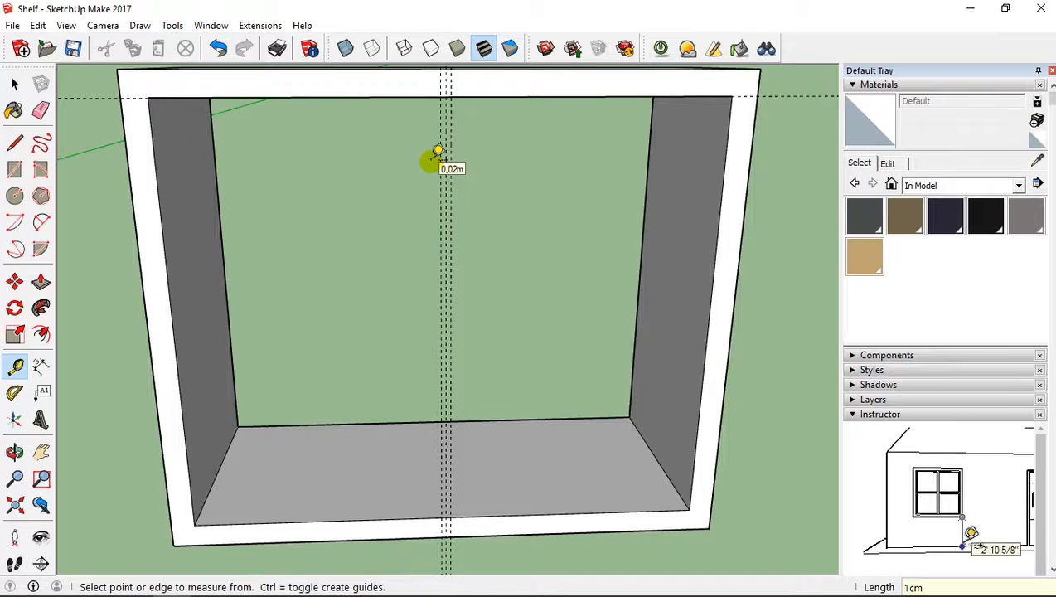
- Draw two vertical lines along the outer pair of central guides, from the opening's upper inner edge to its lower inner edge
click(14, 143)
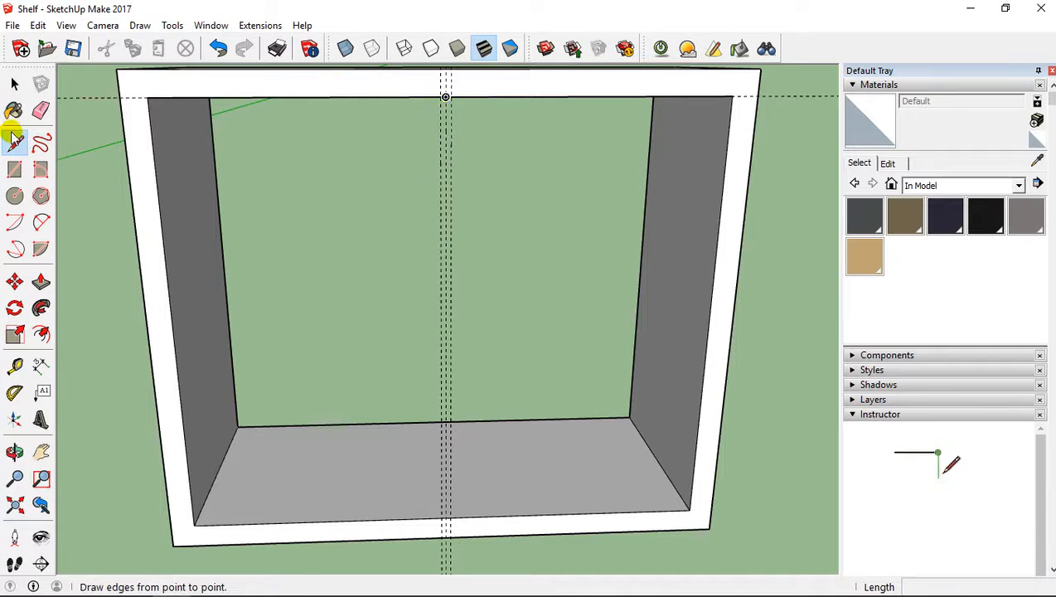
click(440, 97)
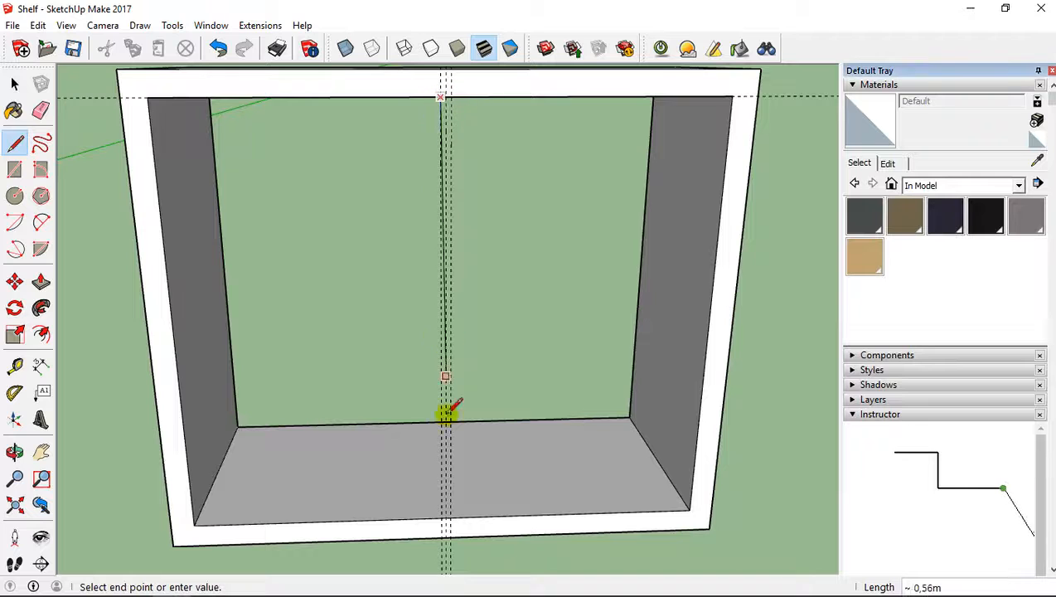
click(441, 518)
click(449, 97)
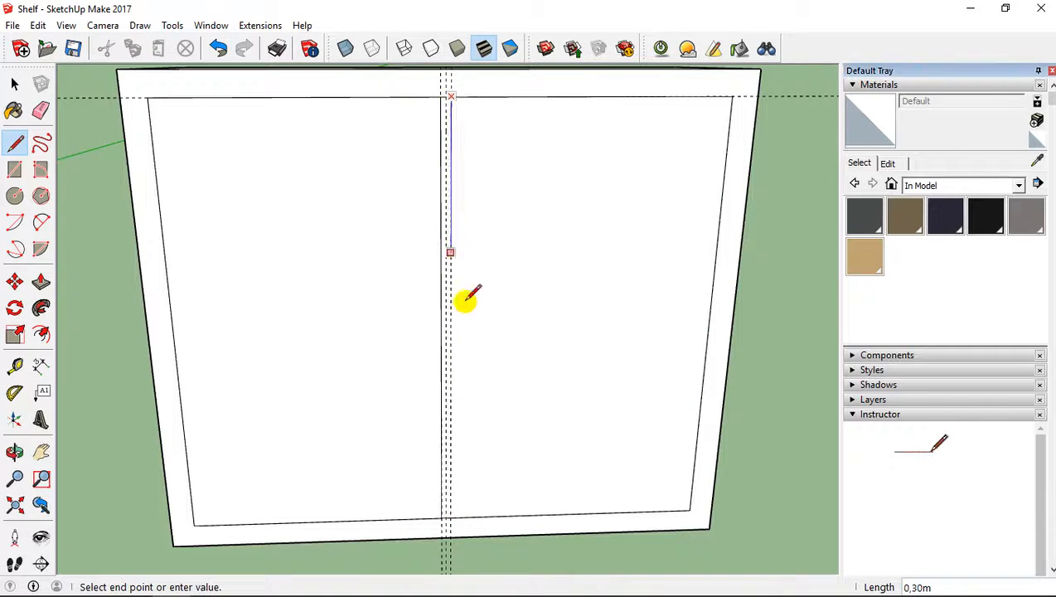
click(449, 516)
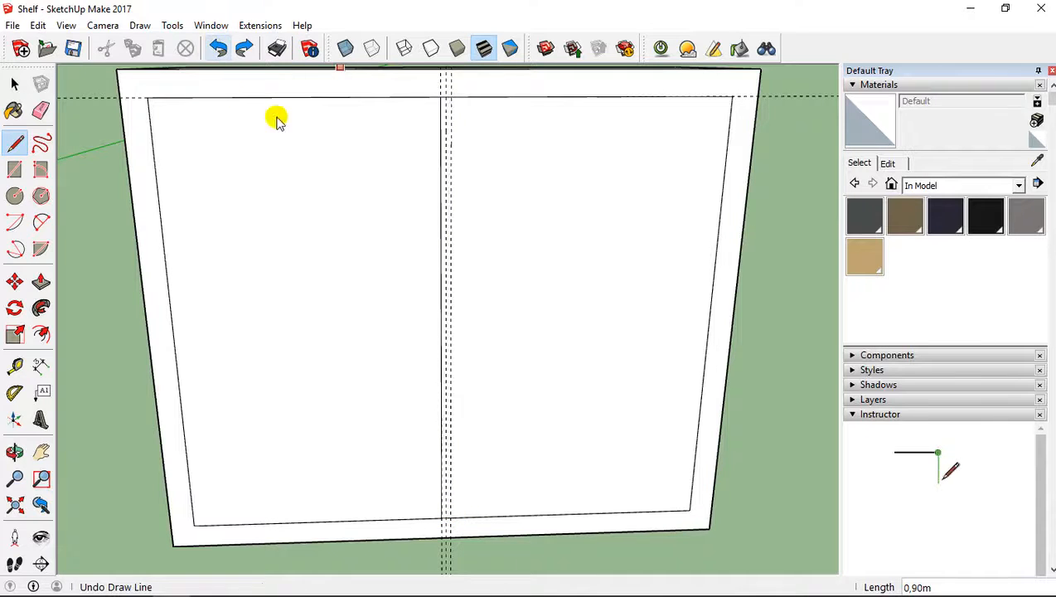
click(451, 98)
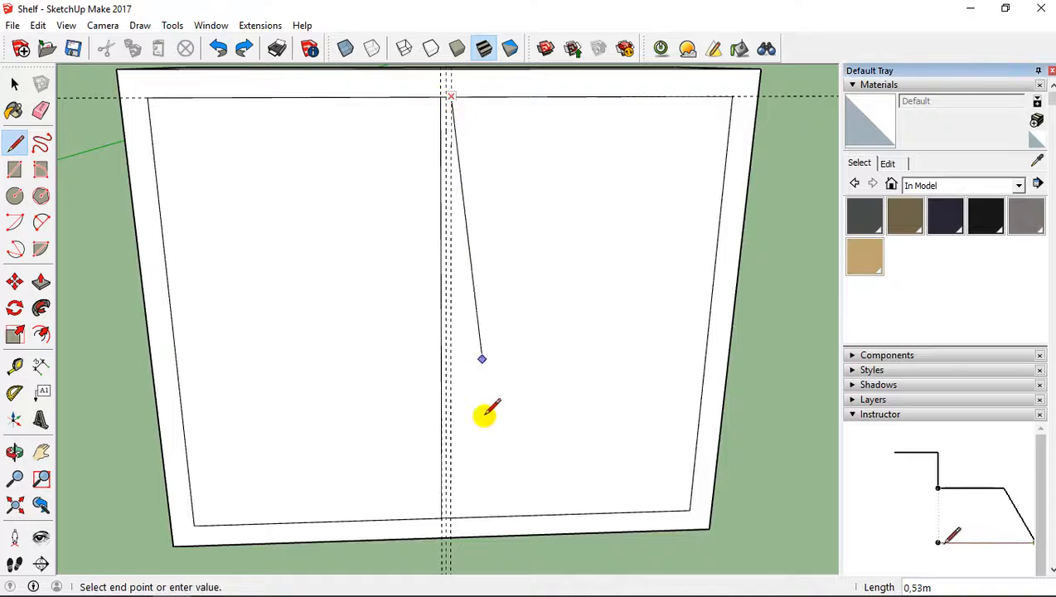
click(451, 519)
- Erase the two large faces on either side of the narrow central strip to reopen both compartments
middle_drag(289, 329, 280, 293)
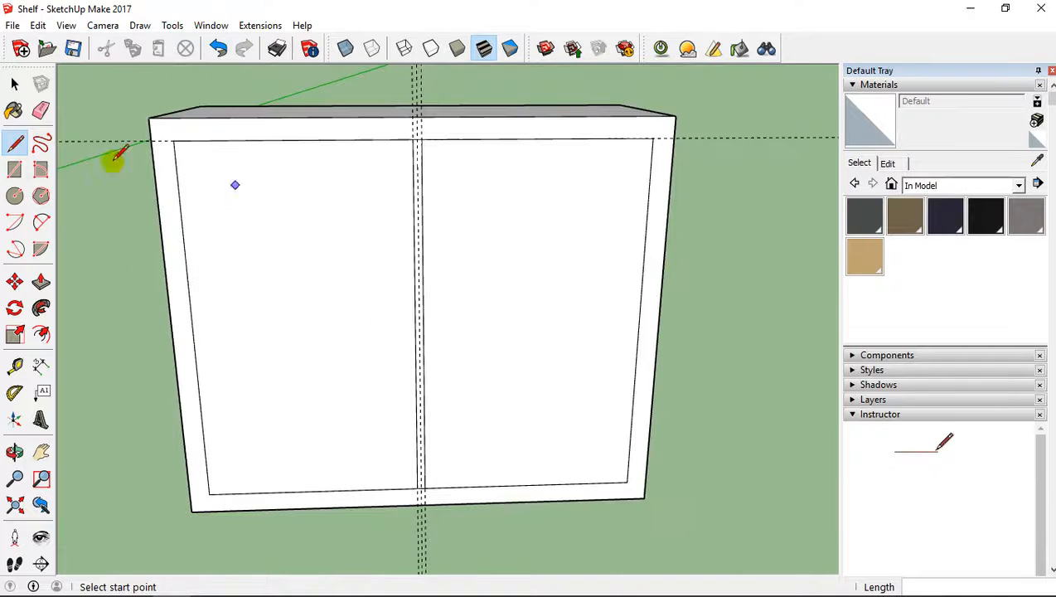
click(14, 84)
click(283, 209)
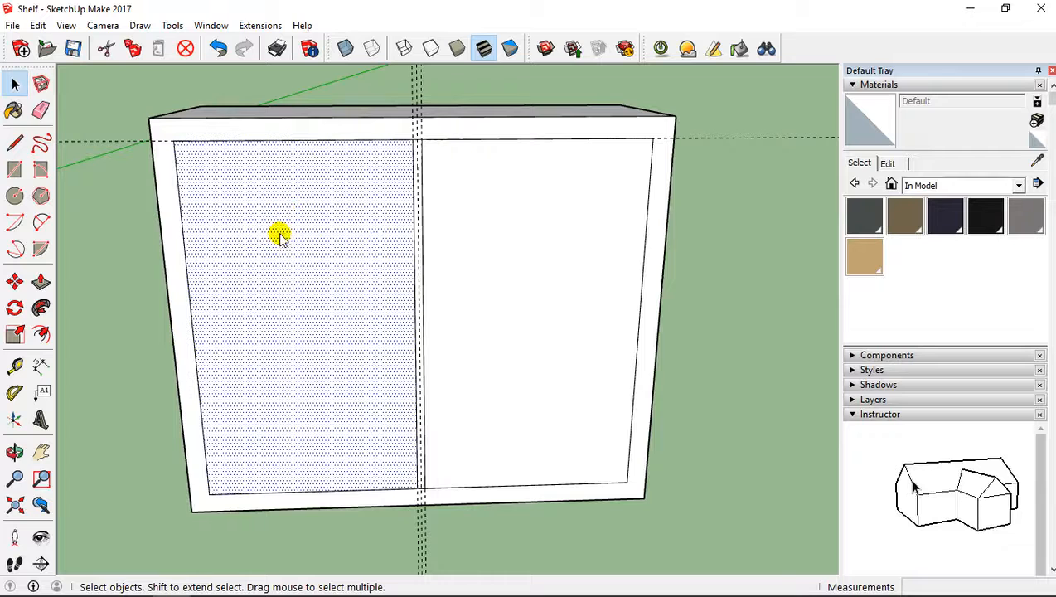
right_click(280, 235)
click(311, 258)
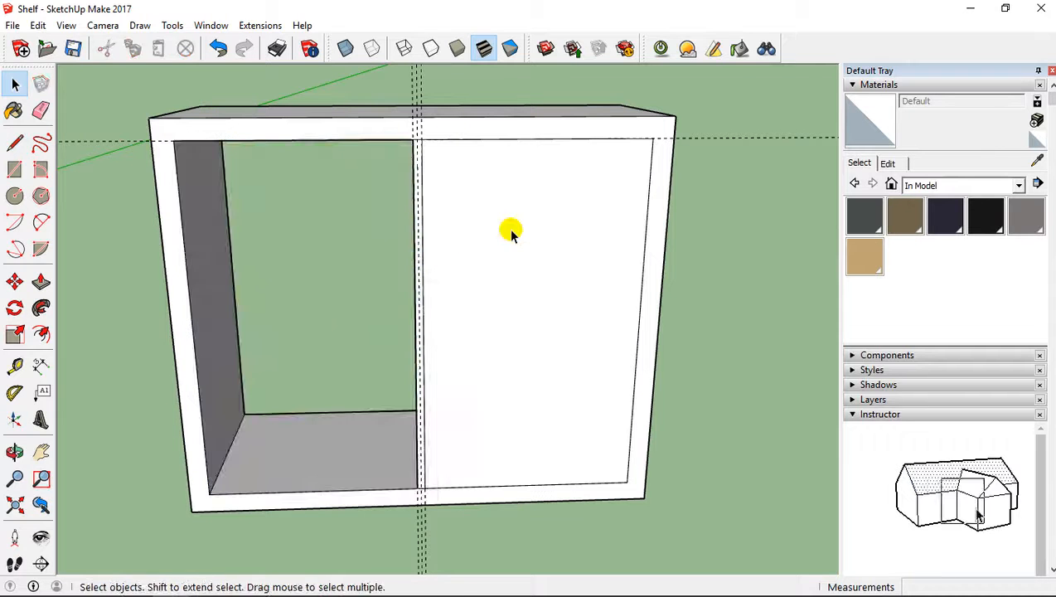
right_click(510, 232)
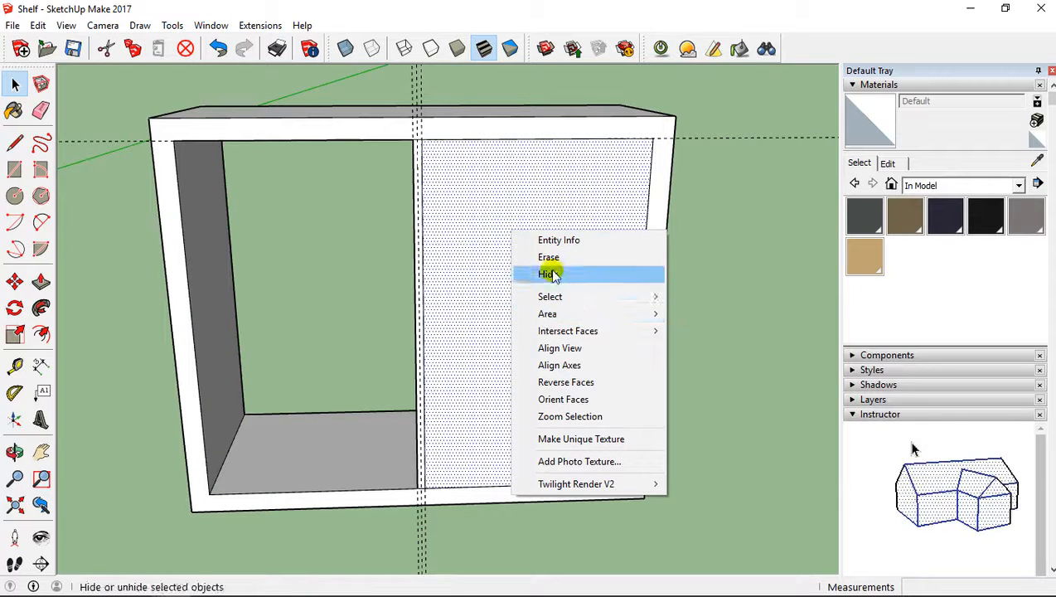
click(550, 275)
- Delete all guides from the model
middle_drag(417, 332, 345, 307)
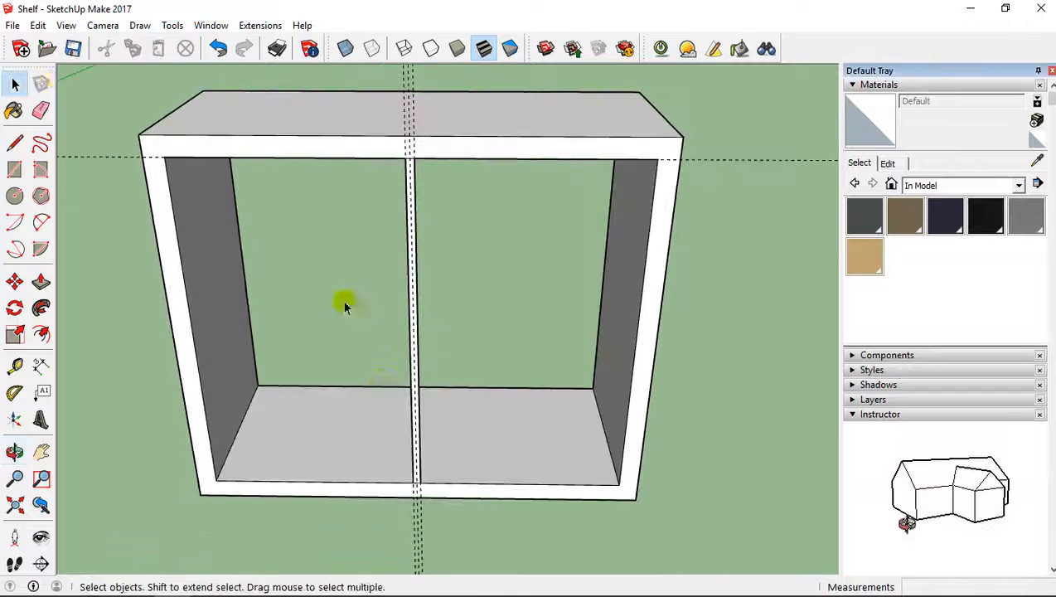
click(39, 25)
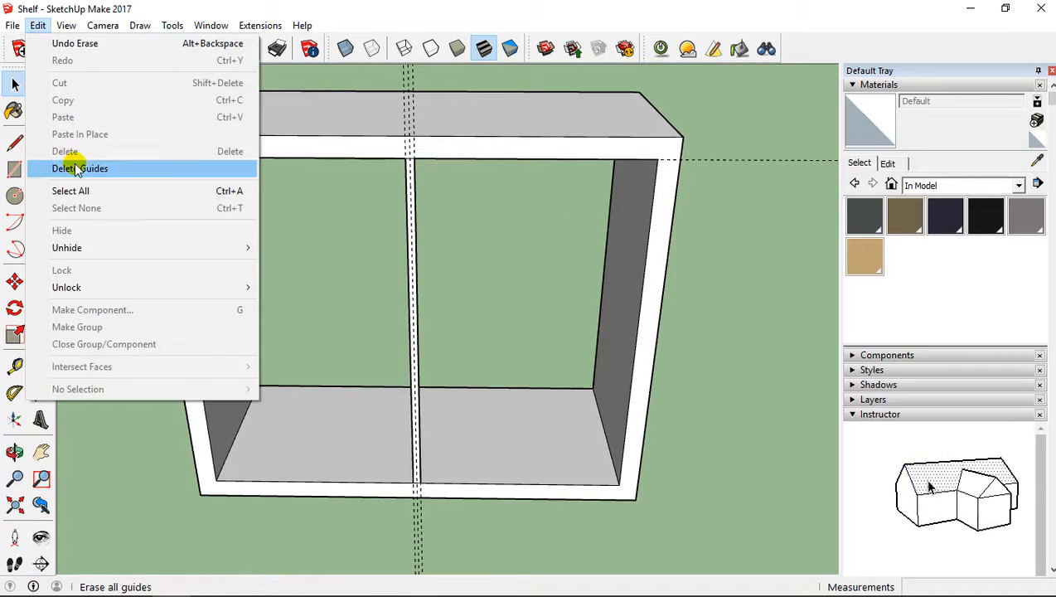
click(77, 168)
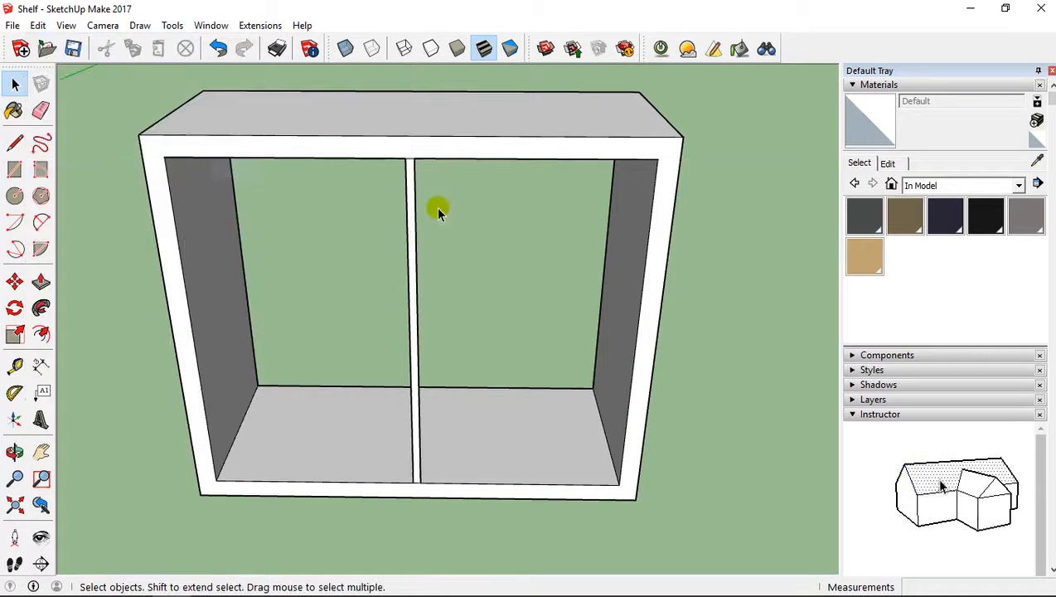
- Push/Pull the narrow central strip 50 cm back through the frame to form a vertical divider
click(41, 282)
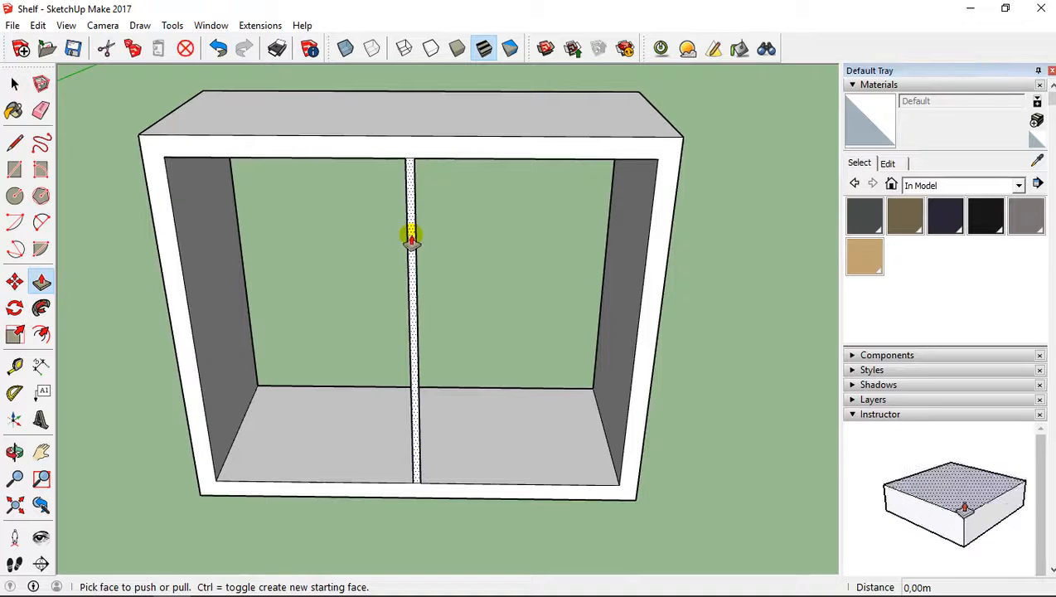
click(410, 238)
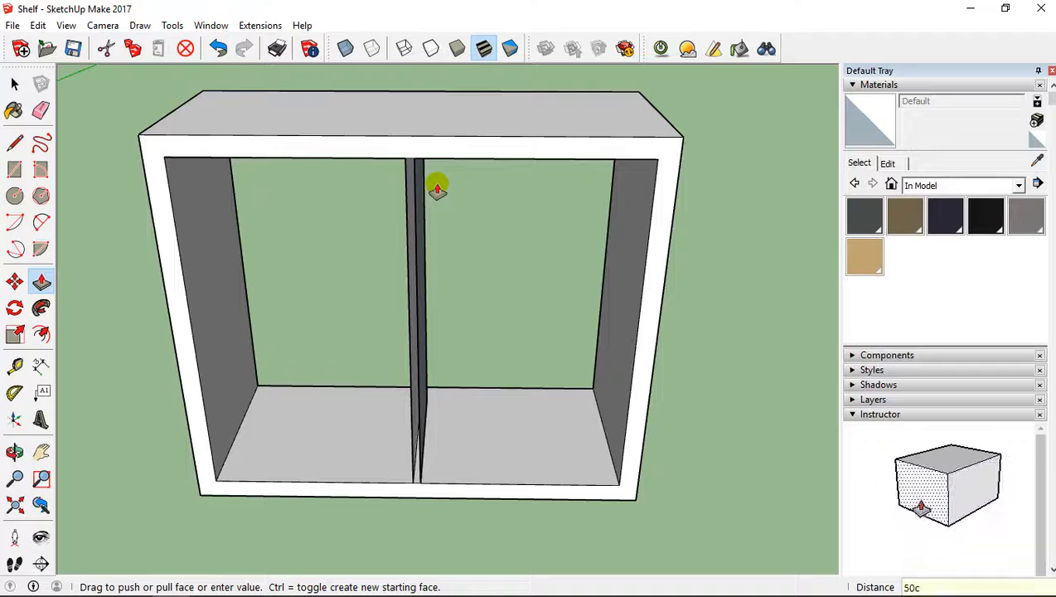
key(Return)
- Draw a short line across the upper front end of the divider to close its open front face
middle_drag(444, 190, 458, 218)
scroll(415, 224, up, 4)
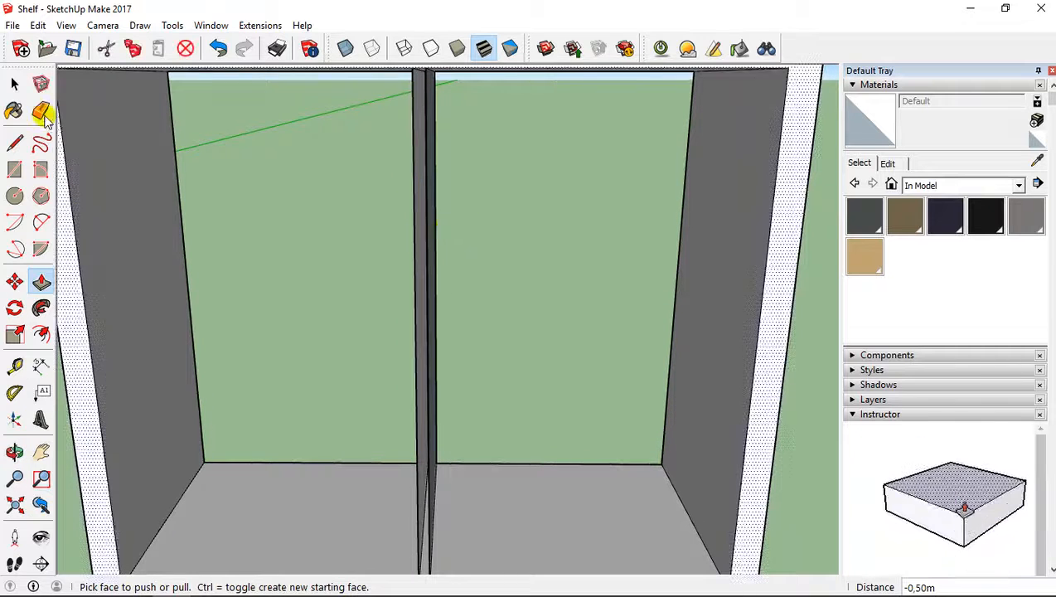
click(15, 143)
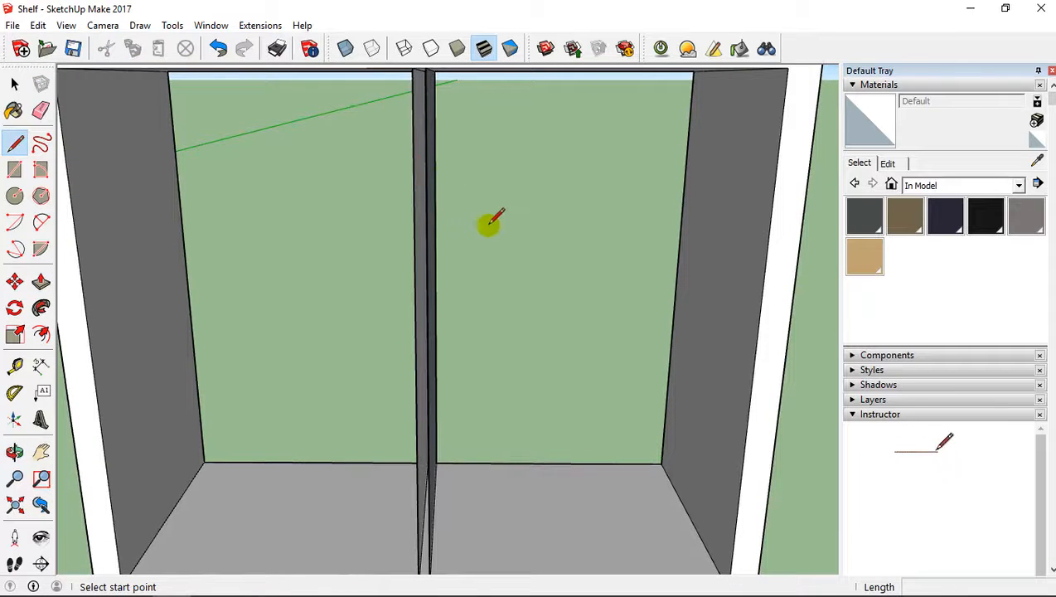
middle_drag(489, 224, 459, 196)
scroll(432, 177, down, 3)
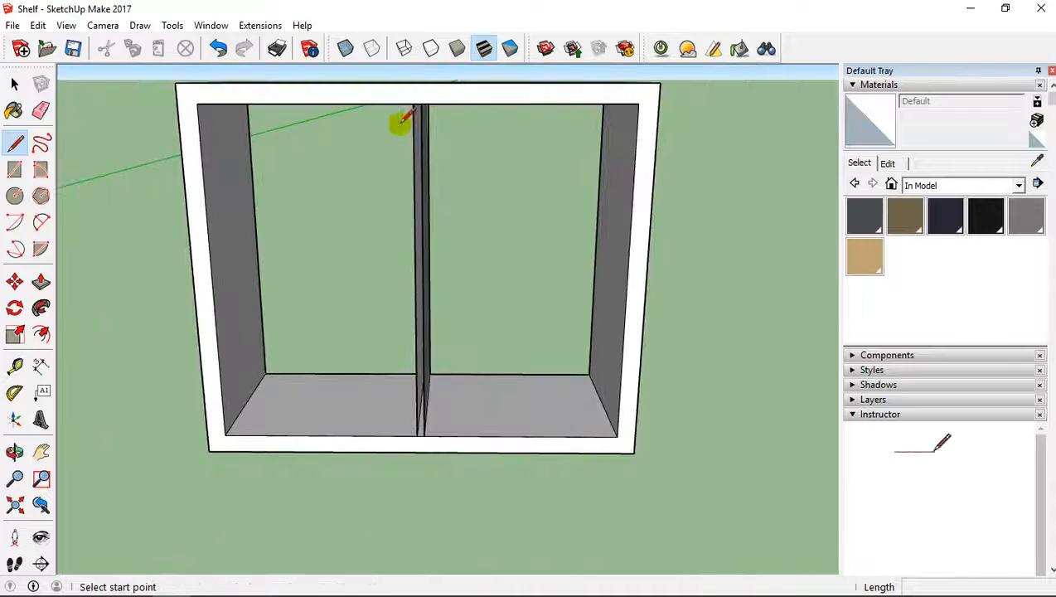
scroll(413, 106, up, 5)
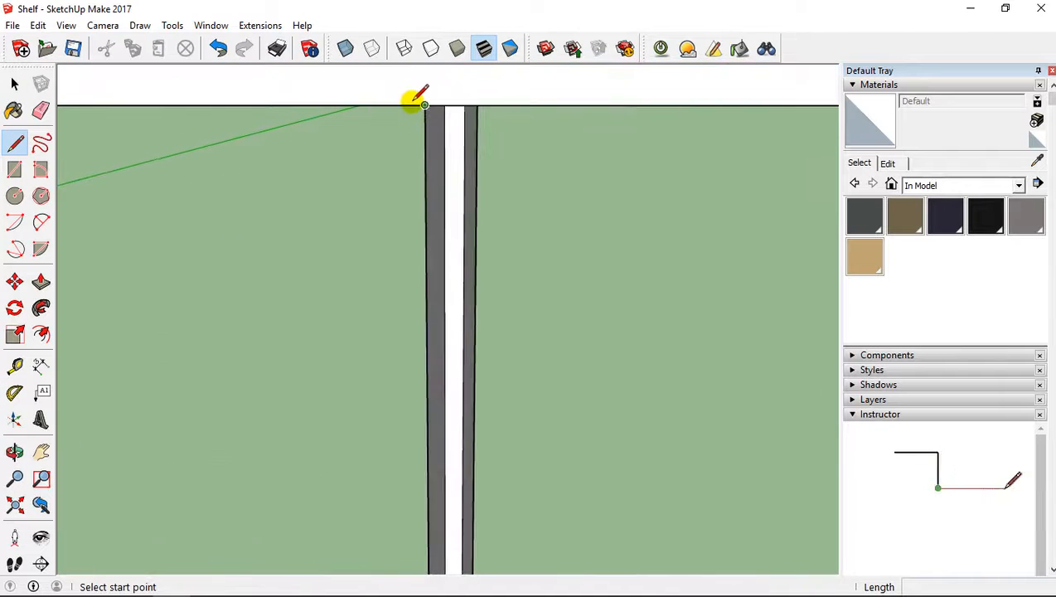
click(425, 105)
click(476, 106)
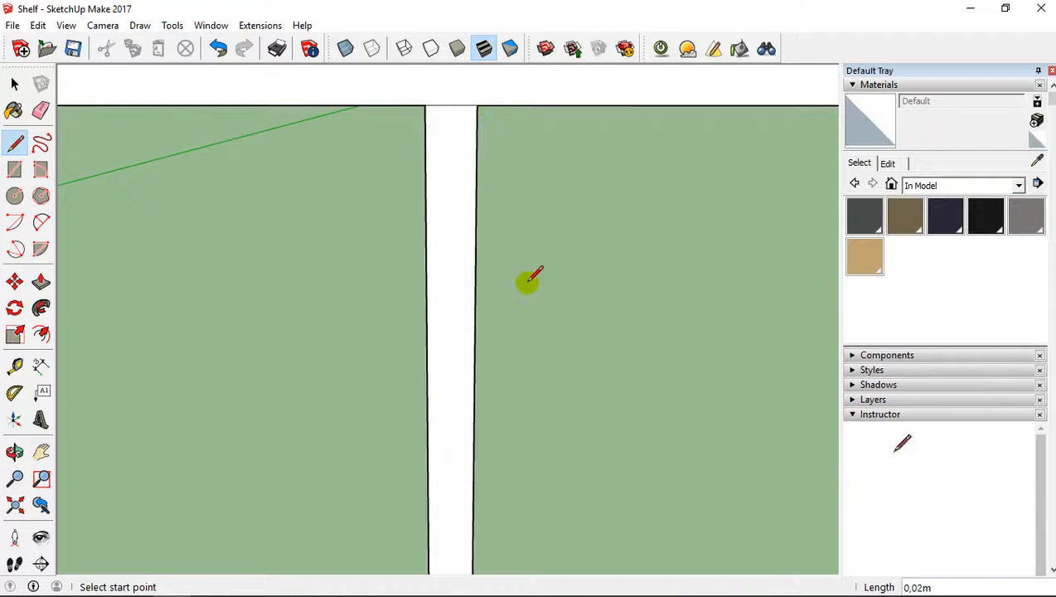
- Examine the closed divider and both compartments from several sides
middle_drag(529, 280, 533, 208)
middle_drag(542, 338, 491, 255)
scroll(349, 337, down, 4)
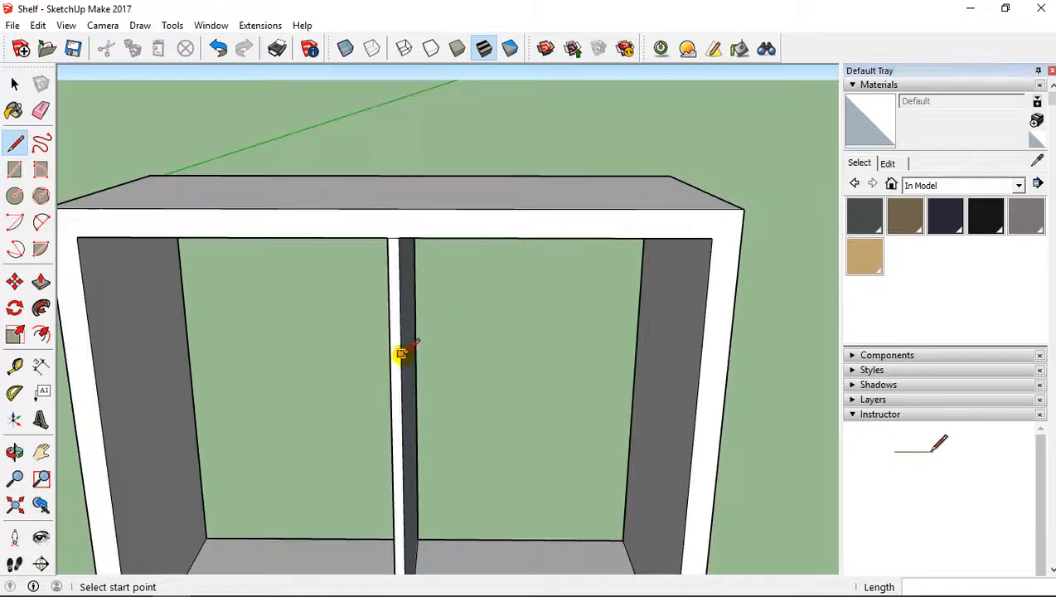
middle_drag(430, 397, 461, 229)
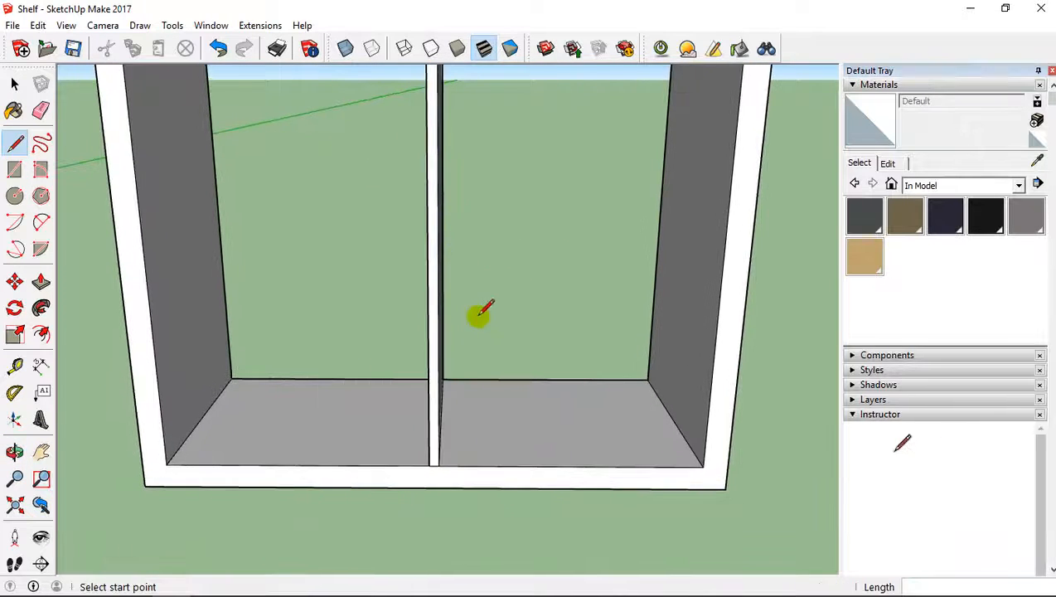
middle_drag(479, 313, 609, 229)
middle_drag(488, 262, 474, 292)
middle_drag(310, 240, 390, 257)
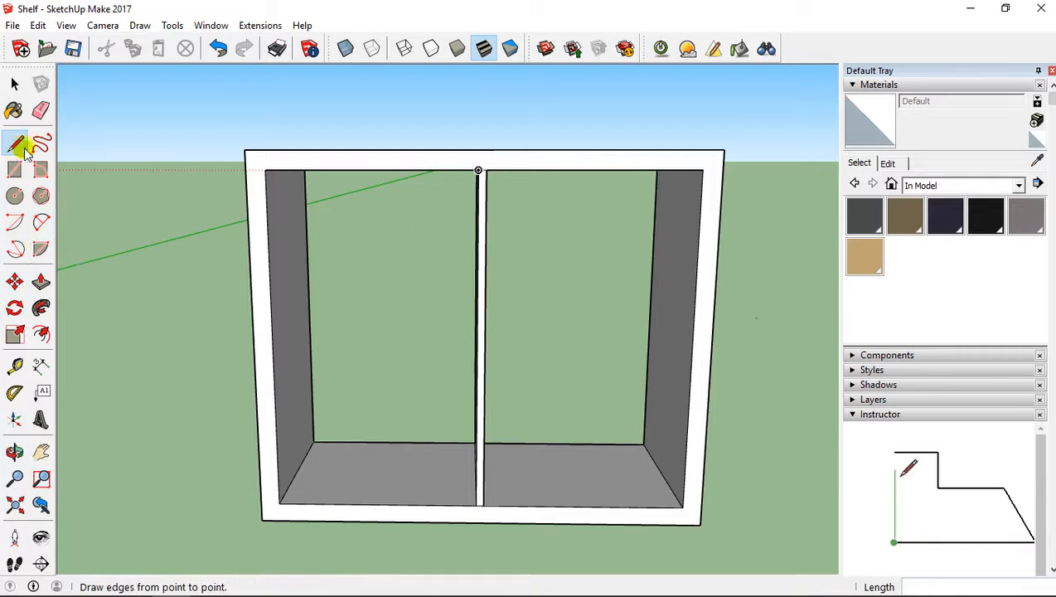
- Draw three horizontal lines across the front of the right compartment at its middle, upper-quarter and lower-quarter heights
middle_drag(663, 383, 531, 354)
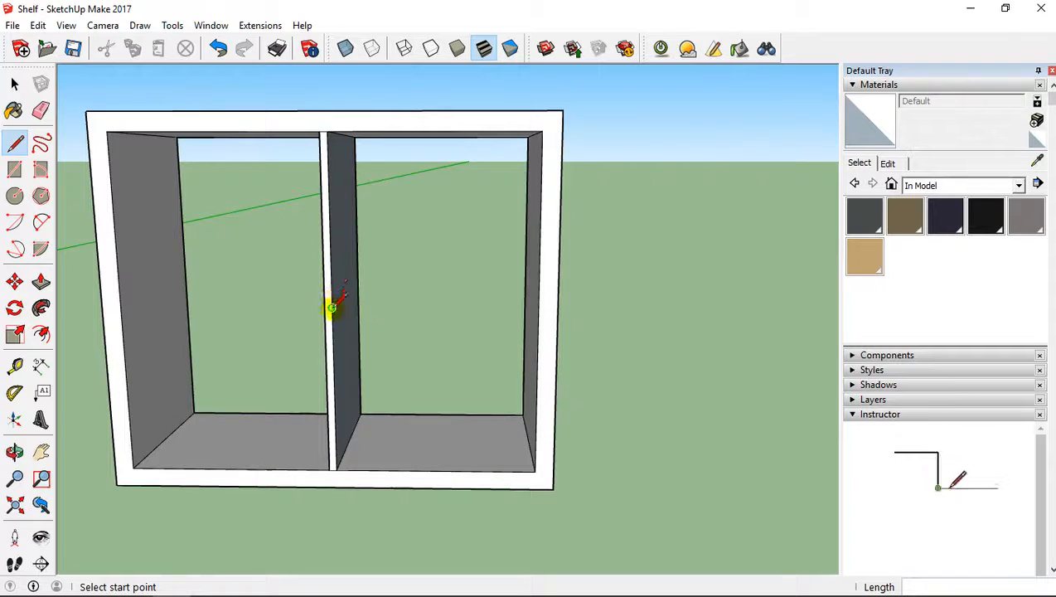
click(332, 308)
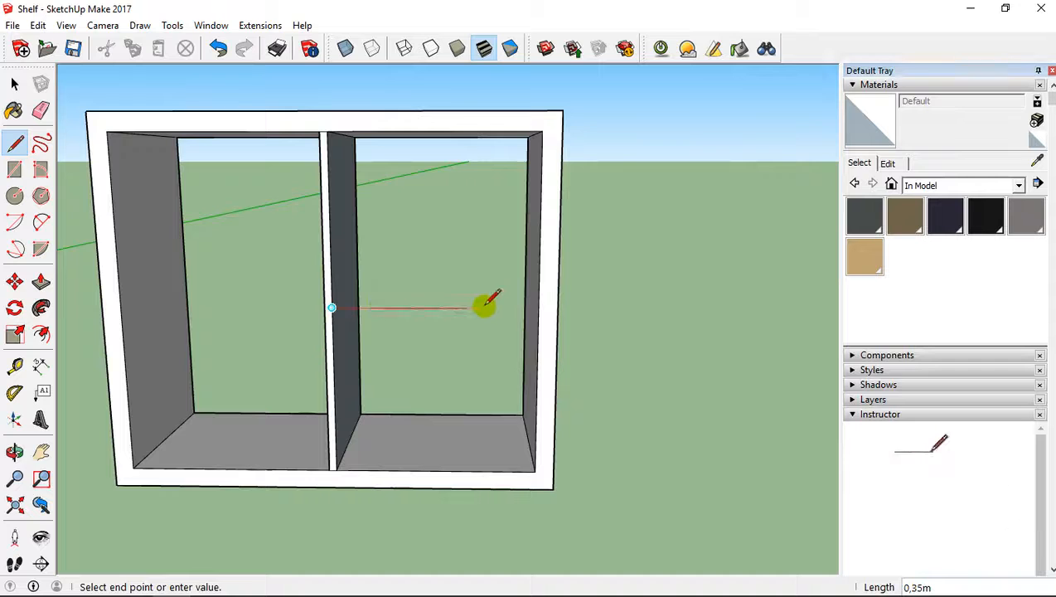
click(539, 307)
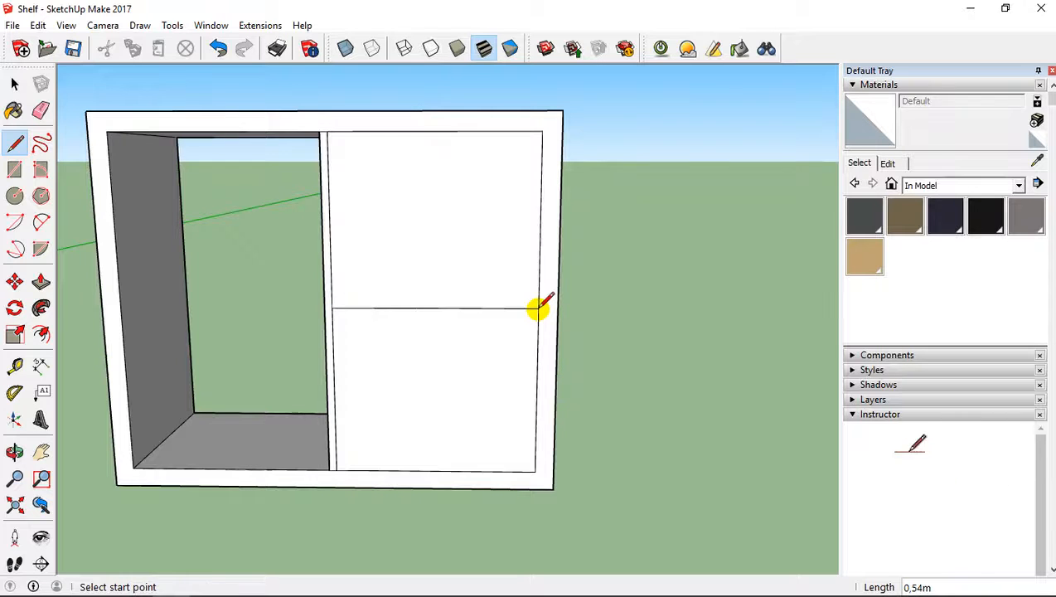
click(539, 222)
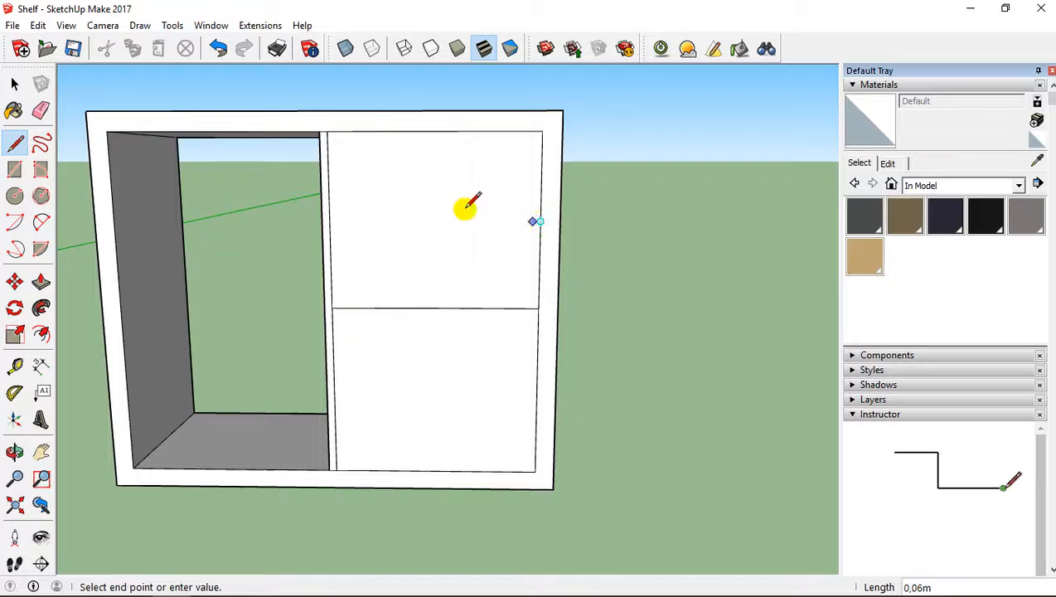
click(330, 220)
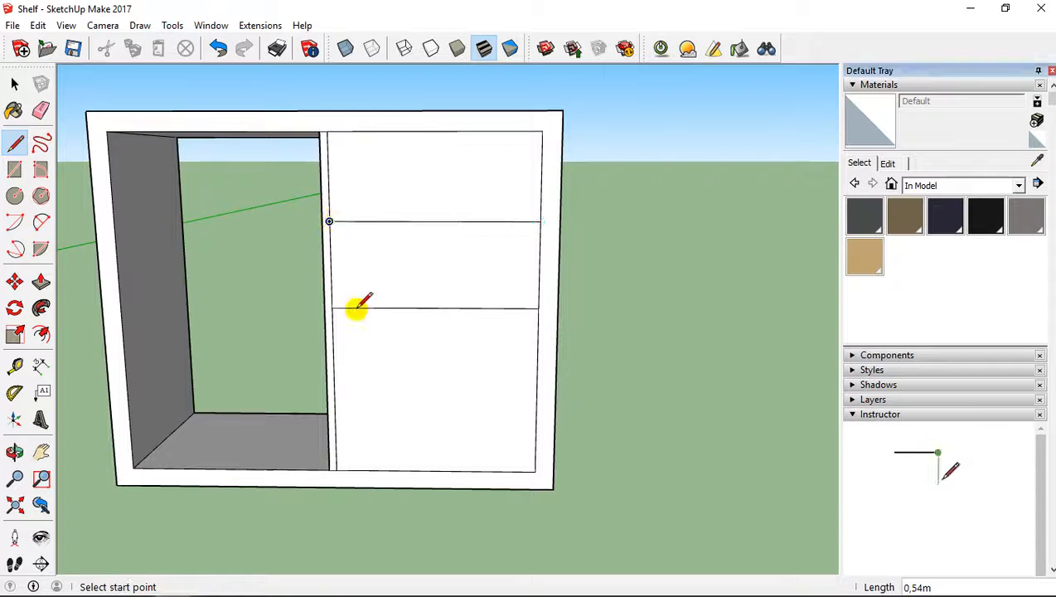
click(335, 390)
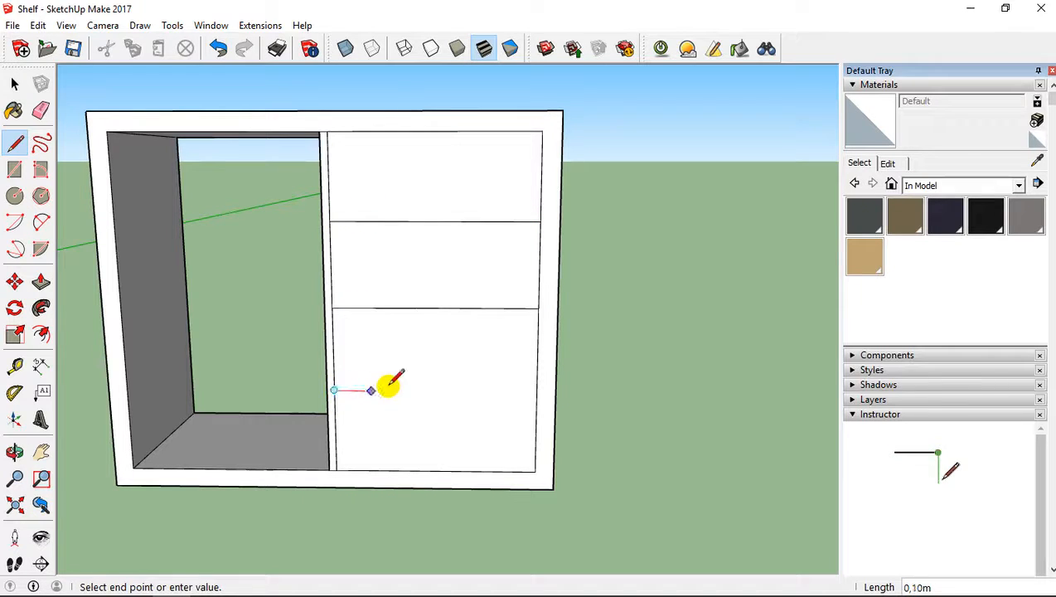
click(538, 392)
- Erase the upper two of the four front faces covering the right compartment, keeping their dividing lines
key(o)
drag(394, 323, 431, 307)
key(l)
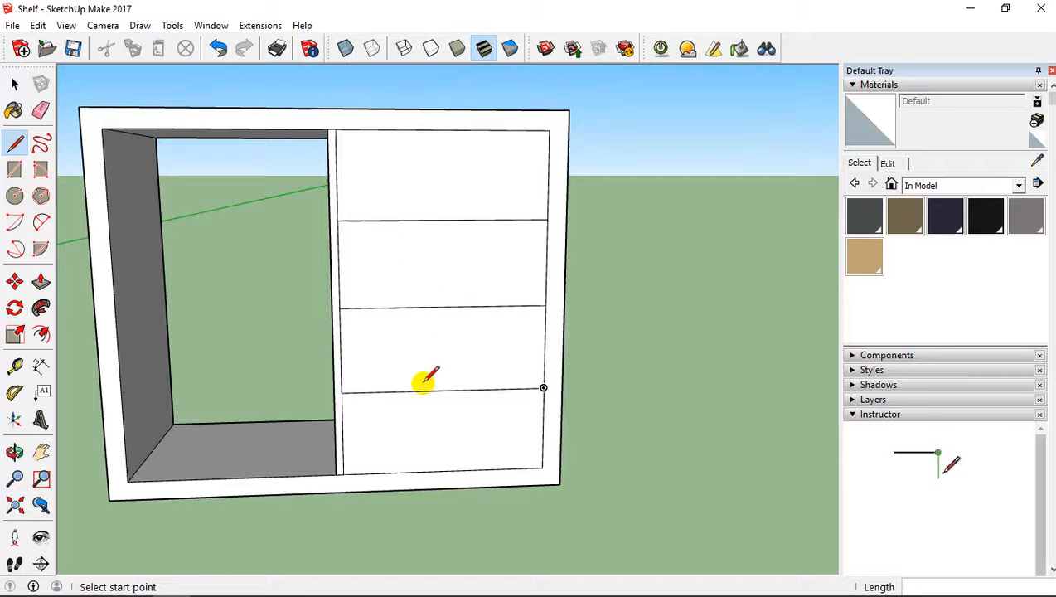
middle_drag(424, 381, 402, 366)
scroll(404, 366, up, 3)
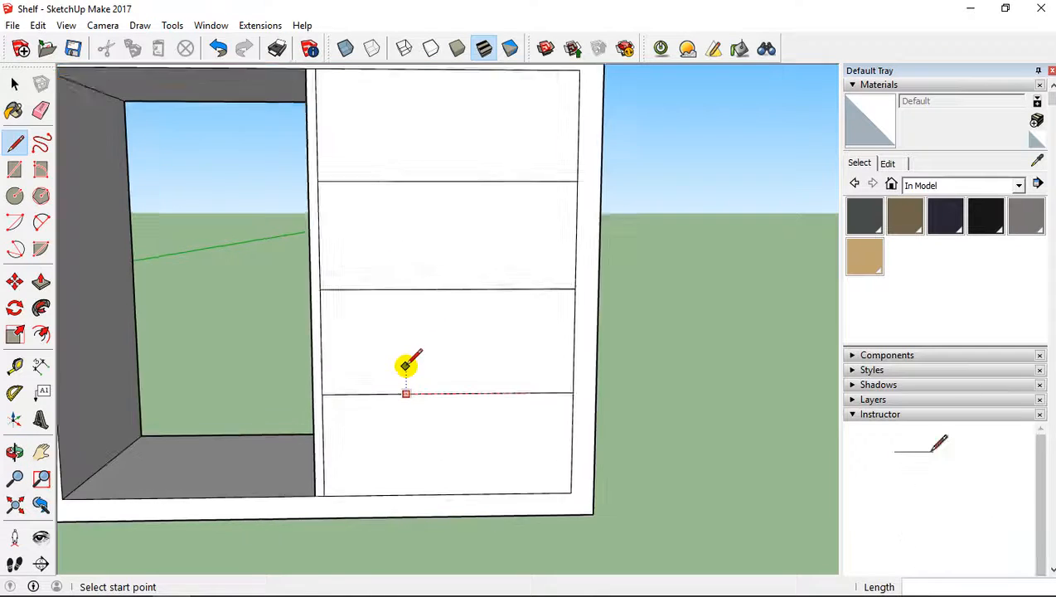
scroll(406, 365, up, 1)
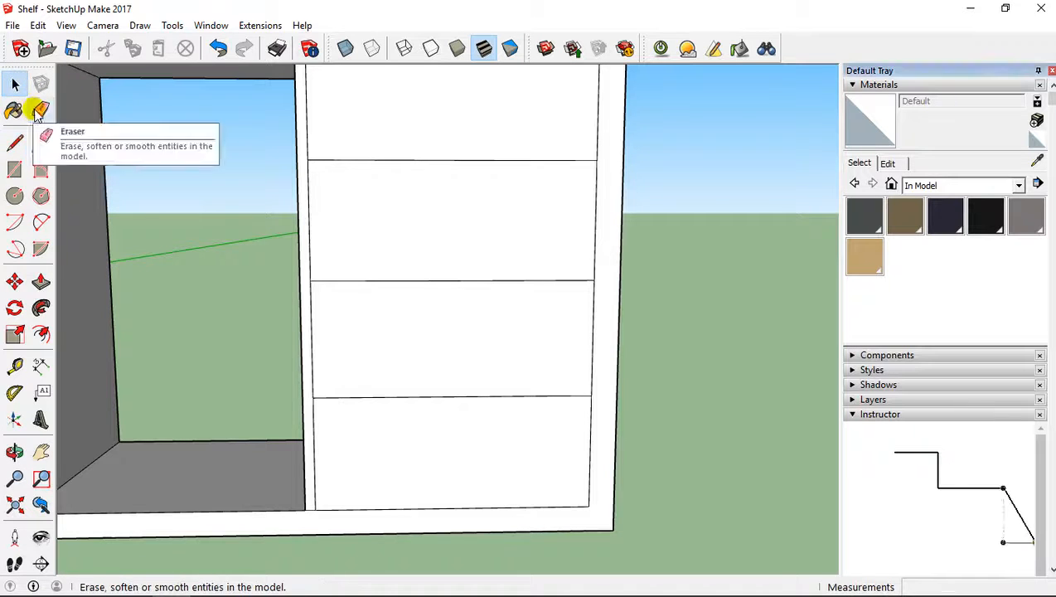
click(40, 110)
click(14, 83)
right_click(414, 121)
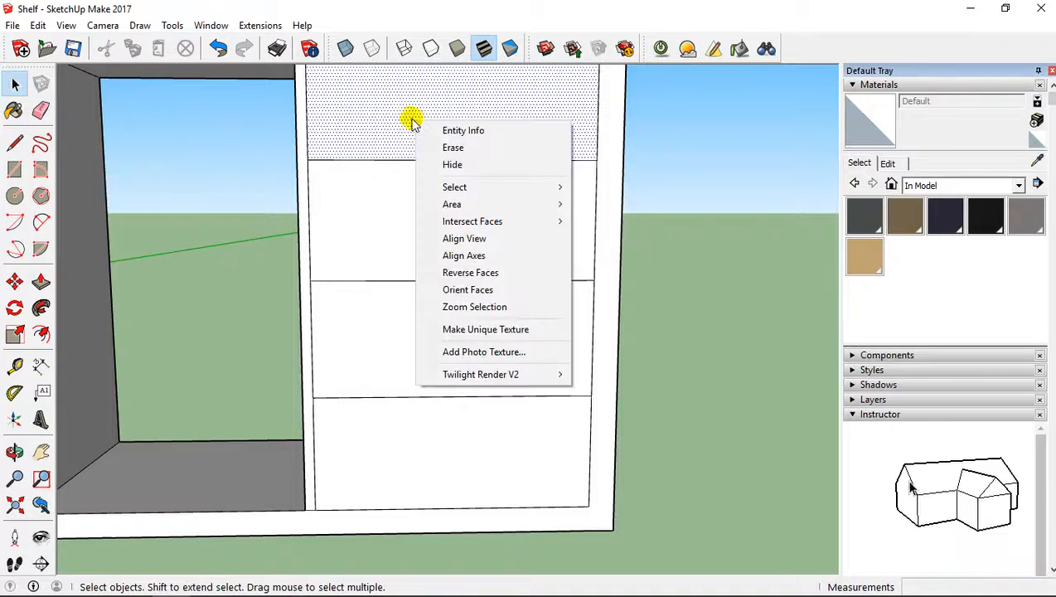
click(456, 147)
right_click(434, 201)
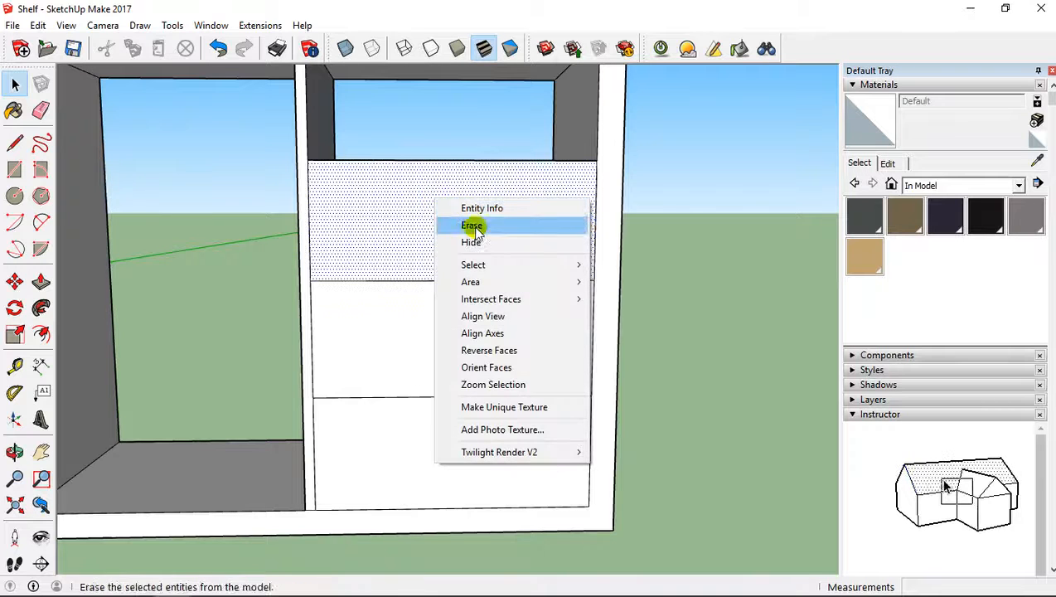
click(477, 226)
- Erase the lower two front faces of the right compartment, leaving only the three horizontal lines
right_click(425, 297)
click(460, 324)
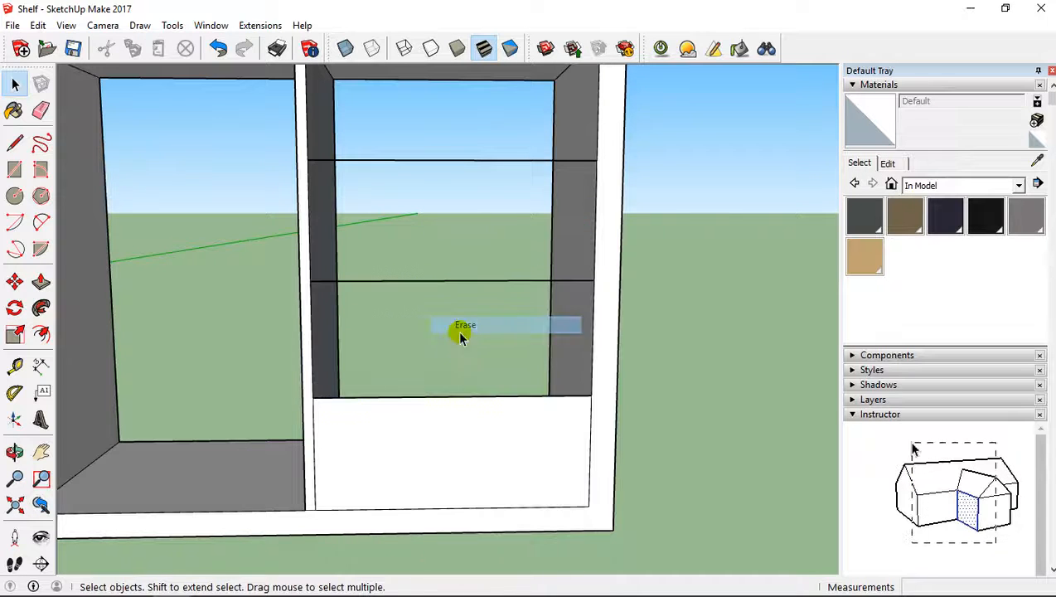
click(452, 425)
right_click(452, 424)
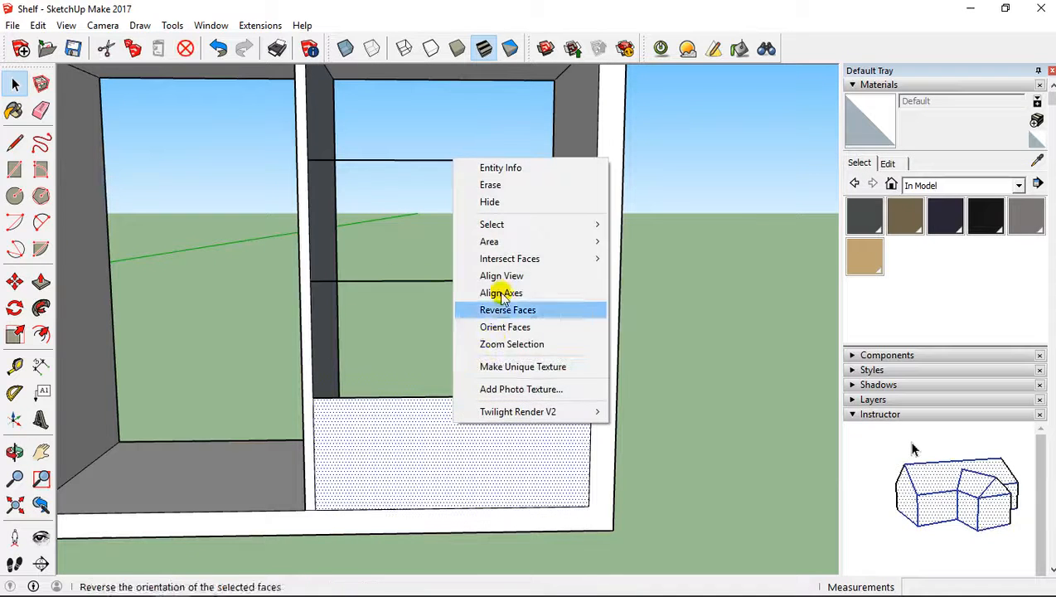
click(489, 181)
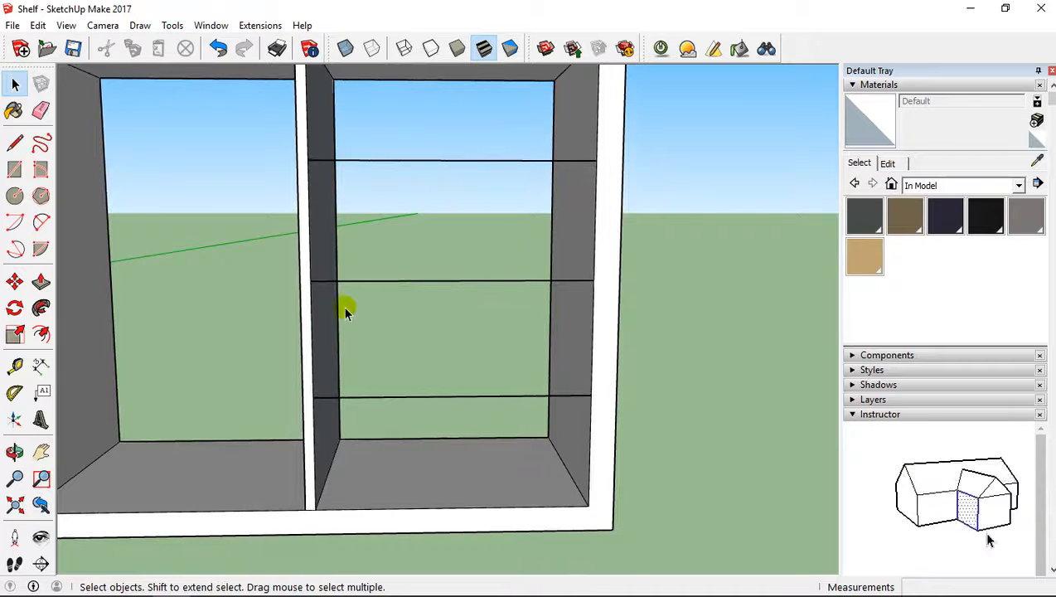
- Try to place a guide 1 cm from the uppermost shelf line with the Tape Measure and undo it
middle_drag(342, 256, 319, 281)
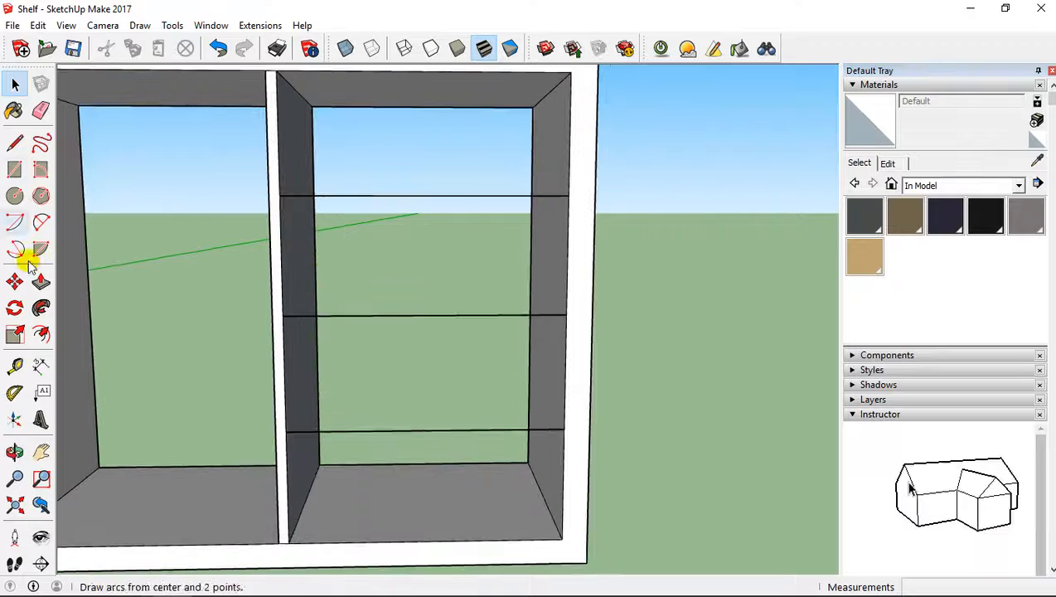
click(20, 365)
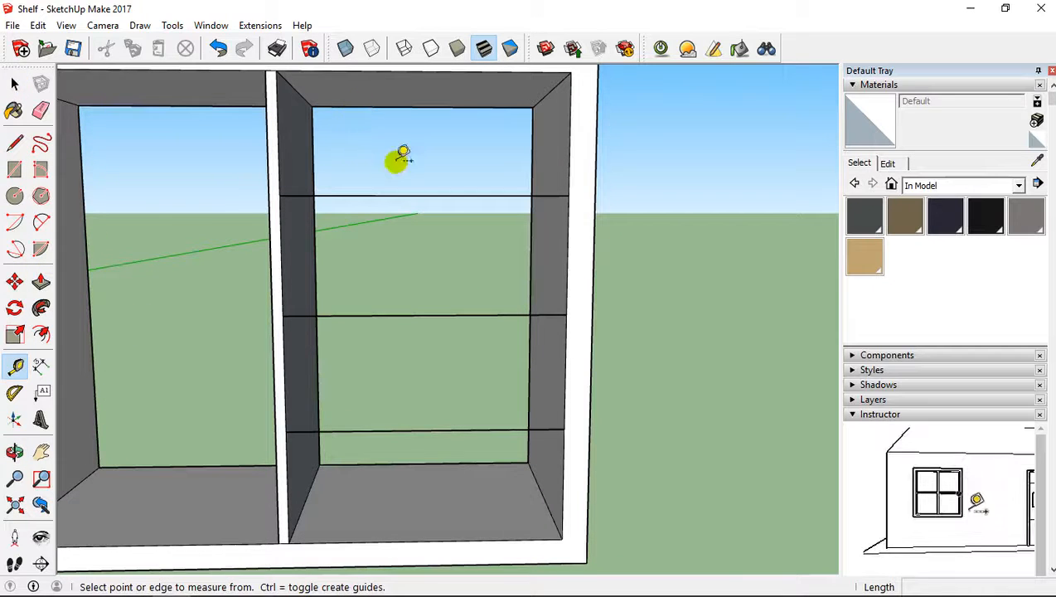
middle_drag(397, 157, 385, 207)
click(384, 237)
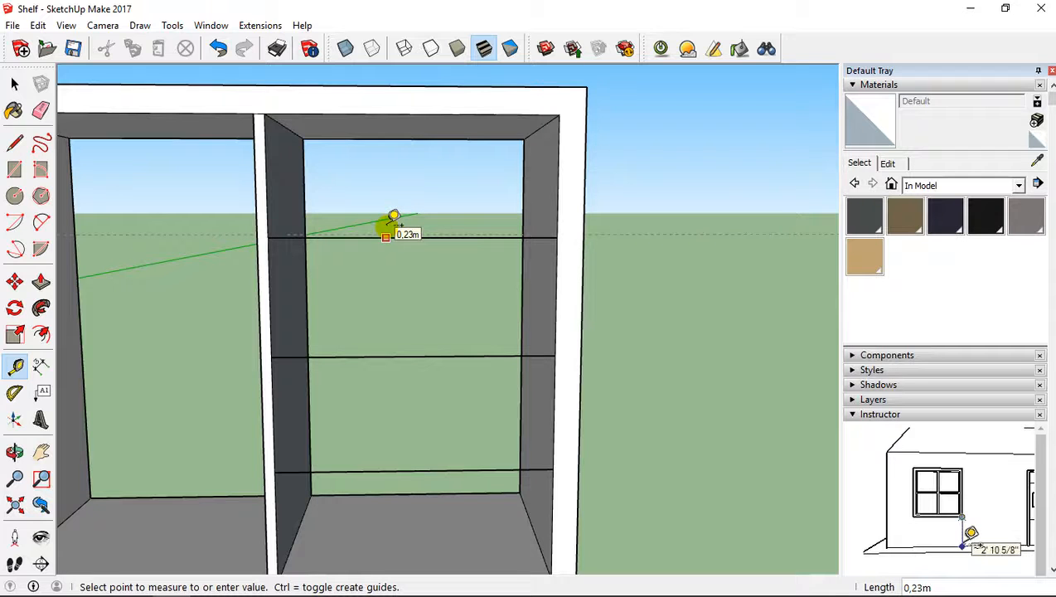
click(393, 219)
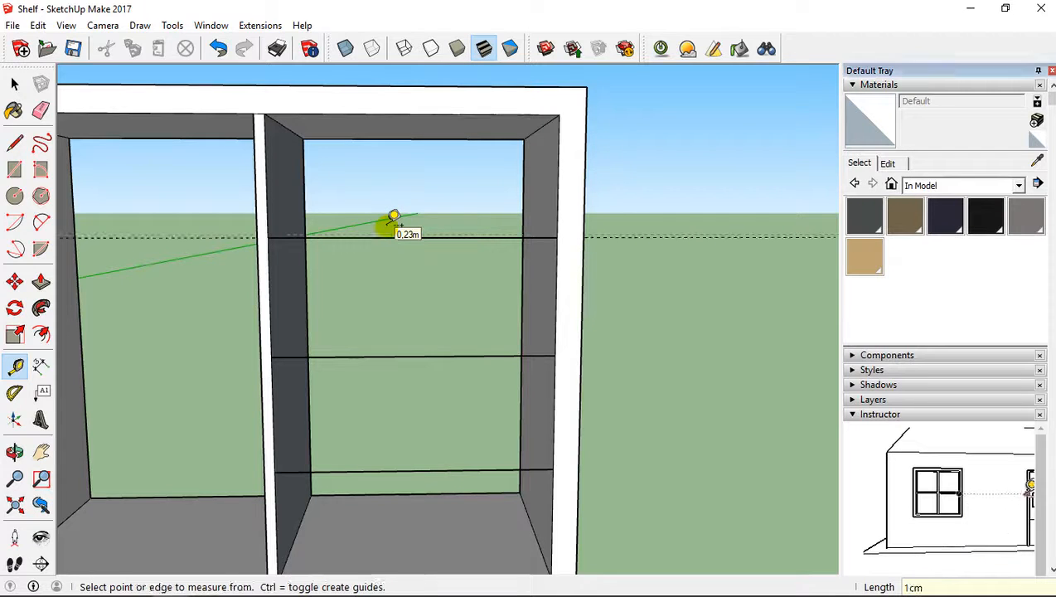
middle_drag(389, 224, 431, 235)
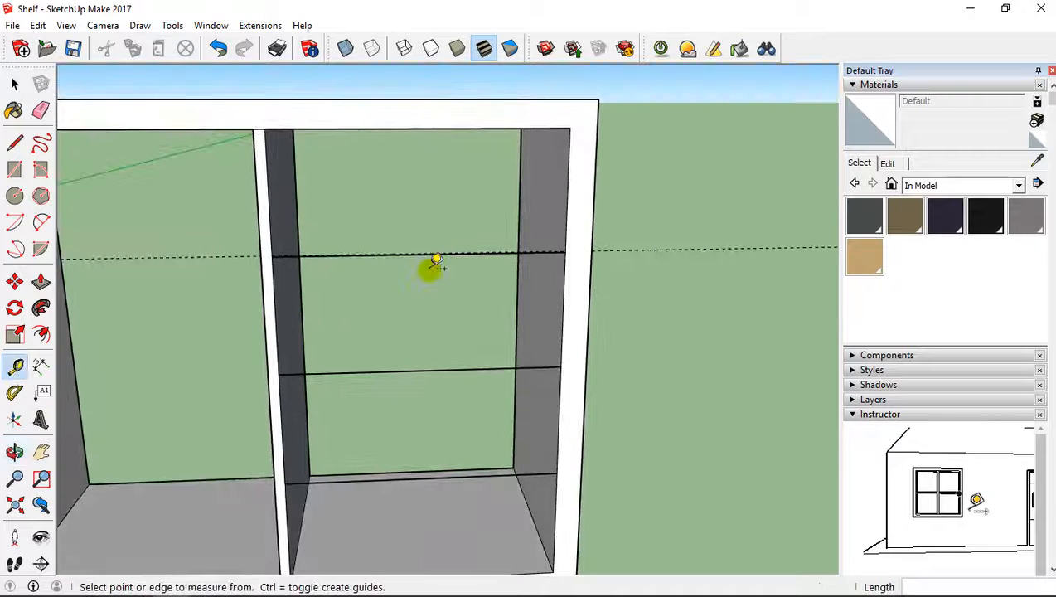
middle_drag(505, 274, 615, 373)
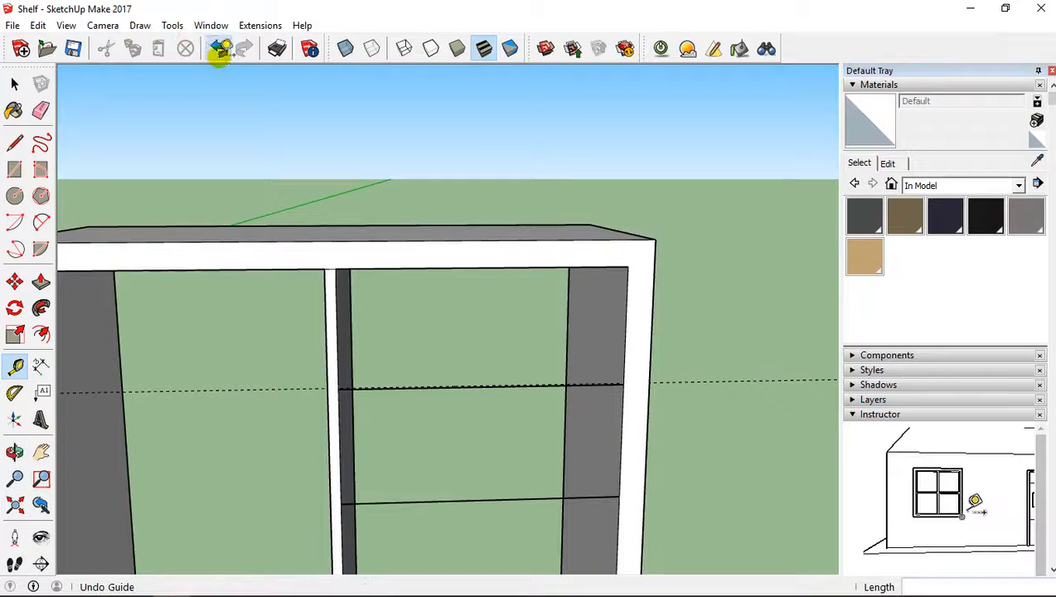
key(ctrl+z)
- Place guides 1 cm above and 1 cm below the uppermost shelf line in the right compartment
middle_drag(445, 371, 431, 436)
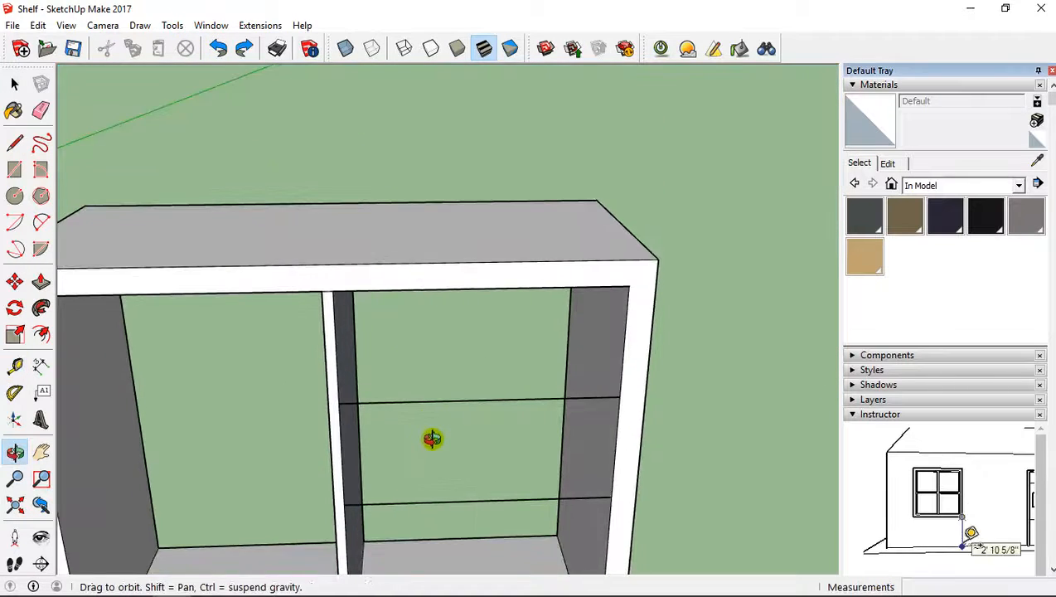
mouse_move(469, 399)
middle_down()
mouse_move(461, 340)
mouse_move(468, 381)
middle_up()
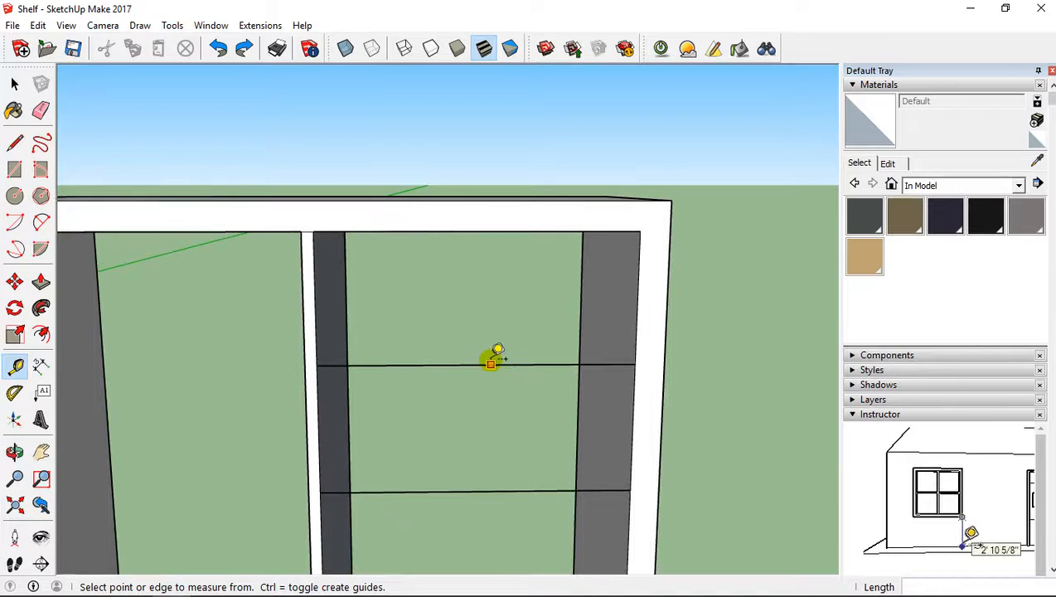
scroll(348, 315, down, 5)
middle_drag(372, 331, 540, 332)
scroll(369, 331, up, 6)
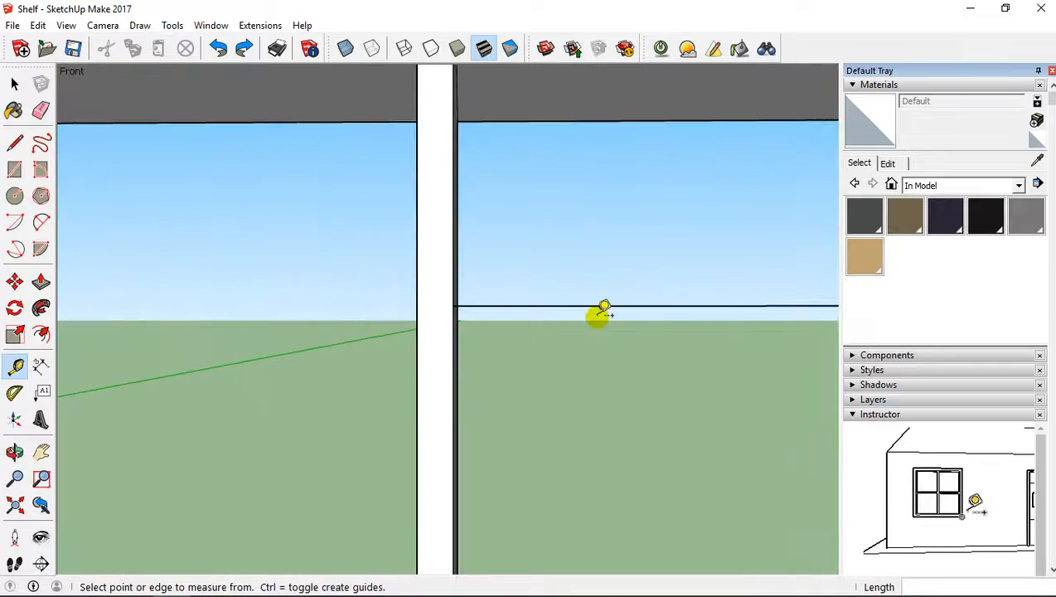
middle_drag(601, 312, 358, 391)
click(413, 378)
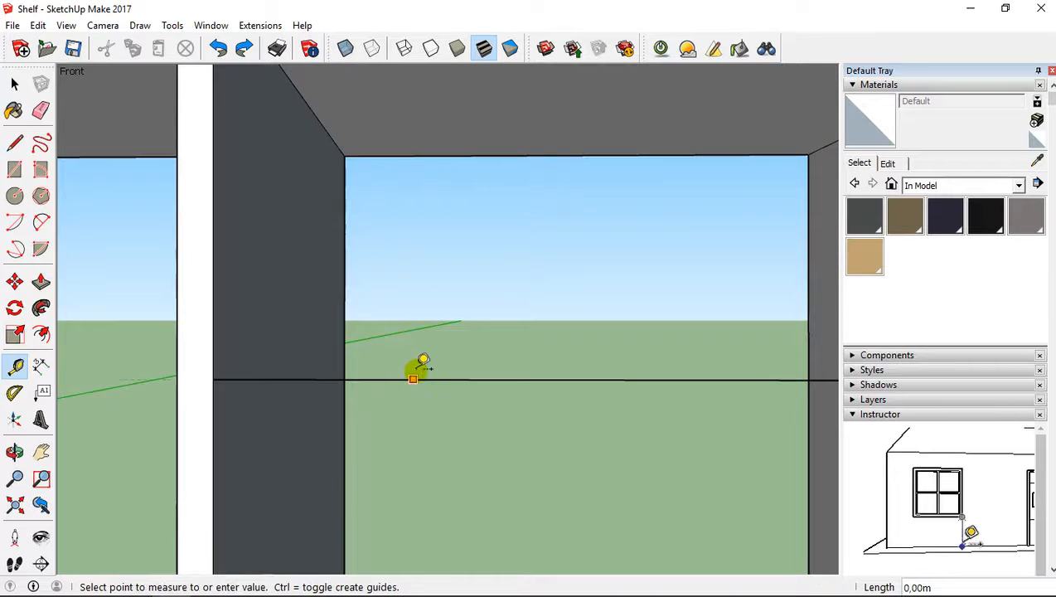
text(1c)
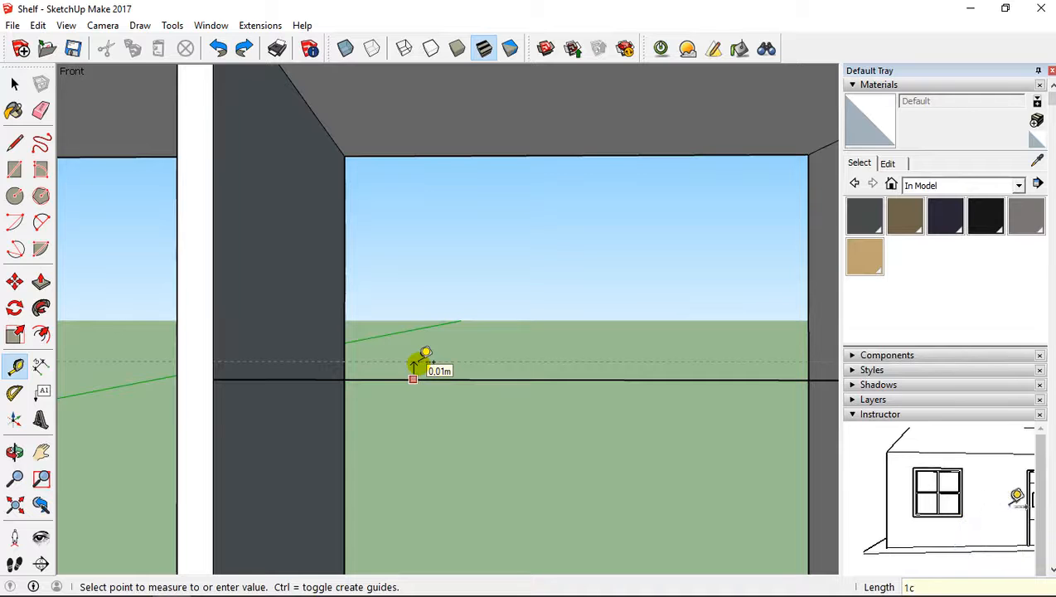
text(m)
key(Return)
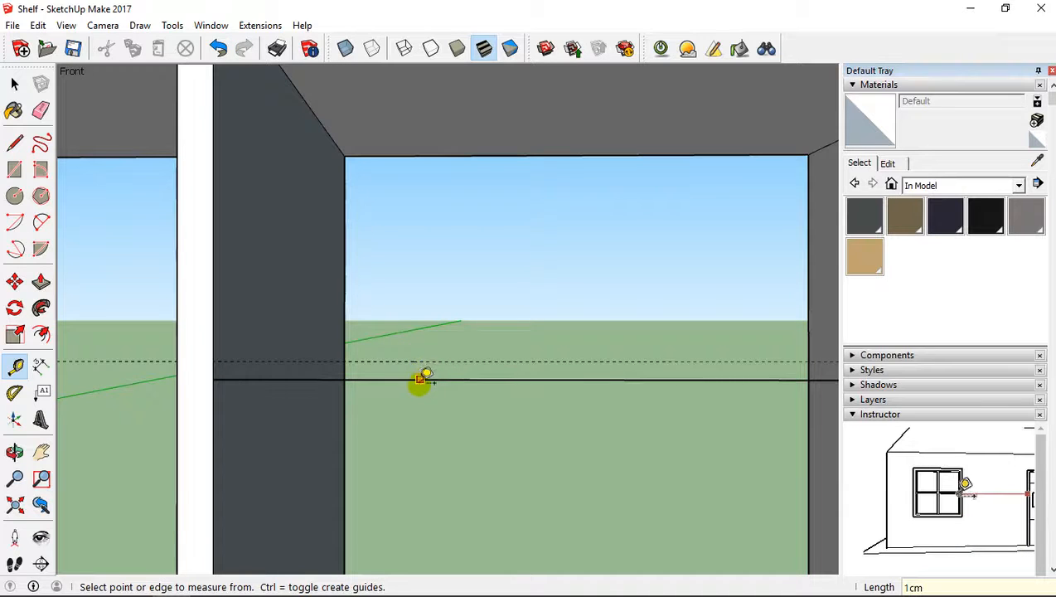
click(419, 379)
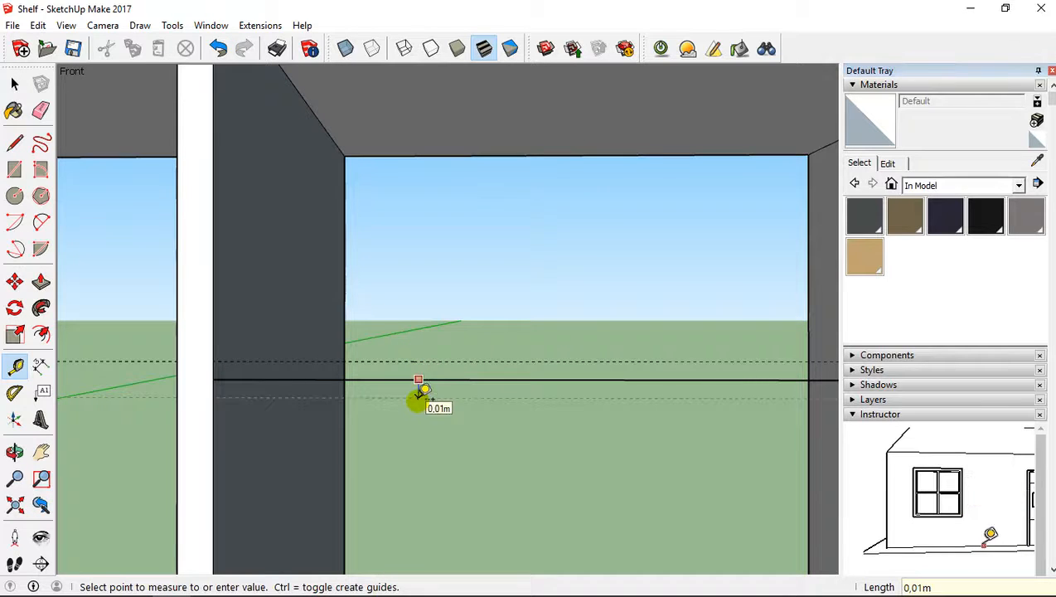
click(423, 390)
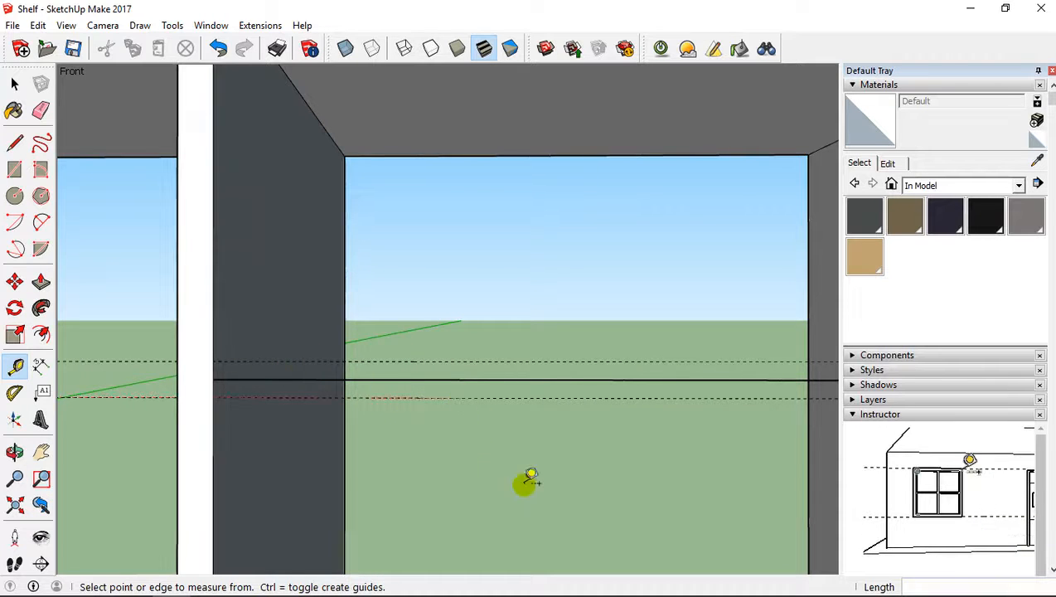
- Place guides 1 cm above and 1 cm below the middle shelf line in the right compartment
middle_drag(526, 483, 366, 346)
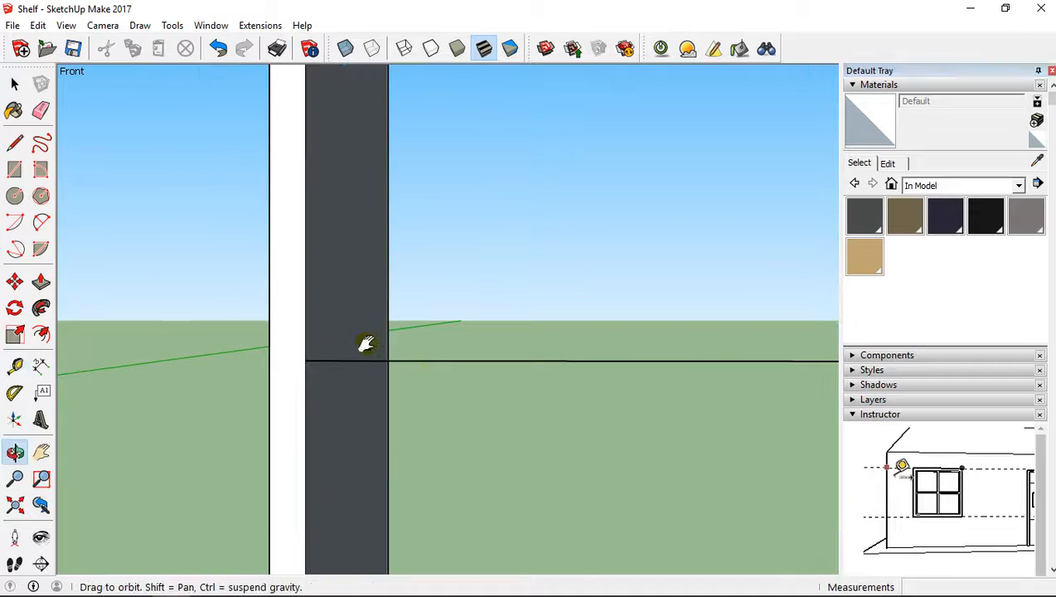
click(449, 358)
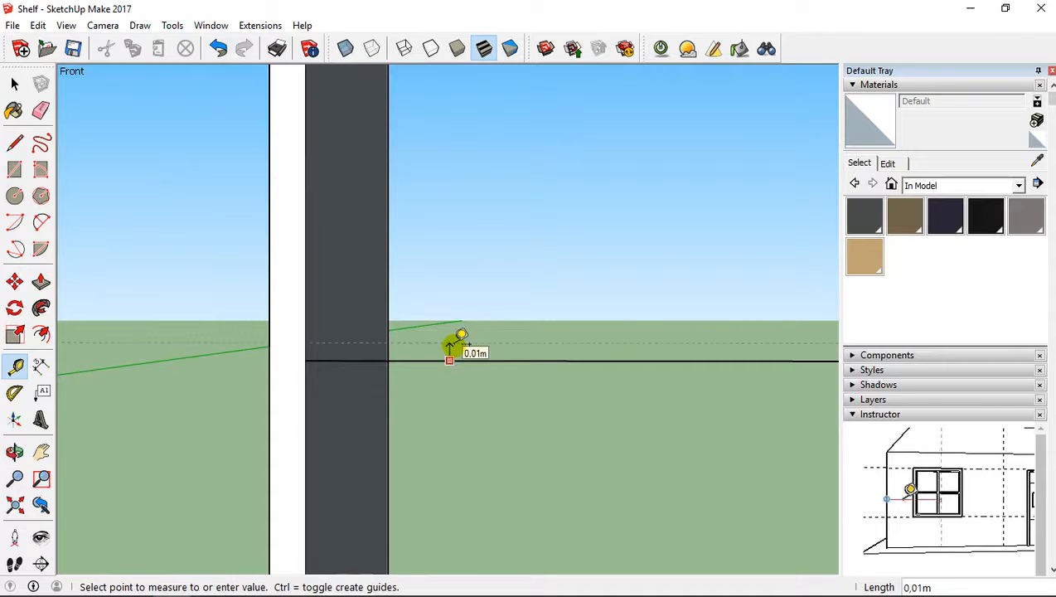
click(456, 342)
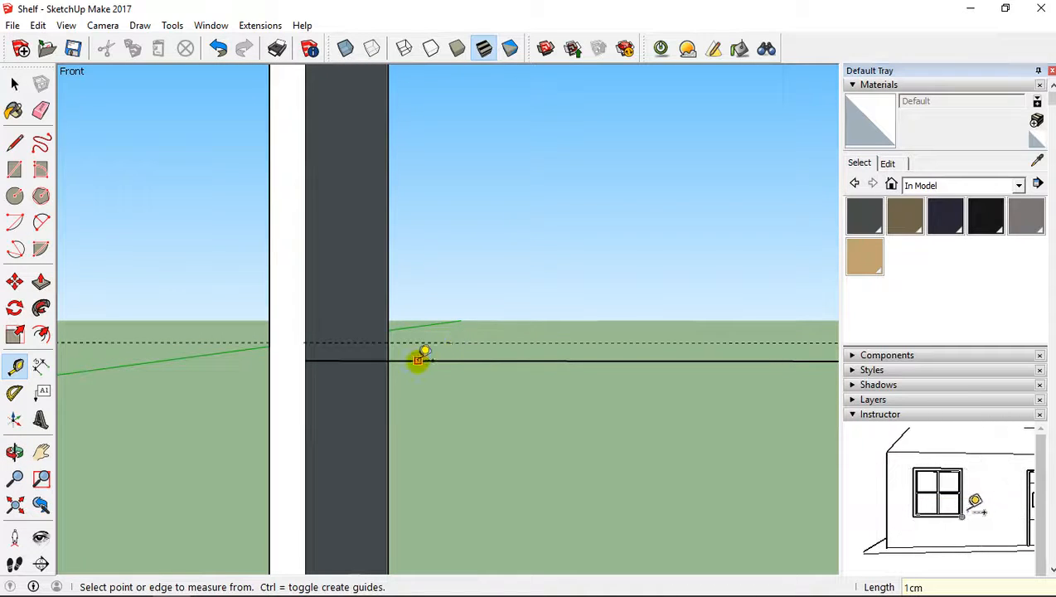
click(421, 360)
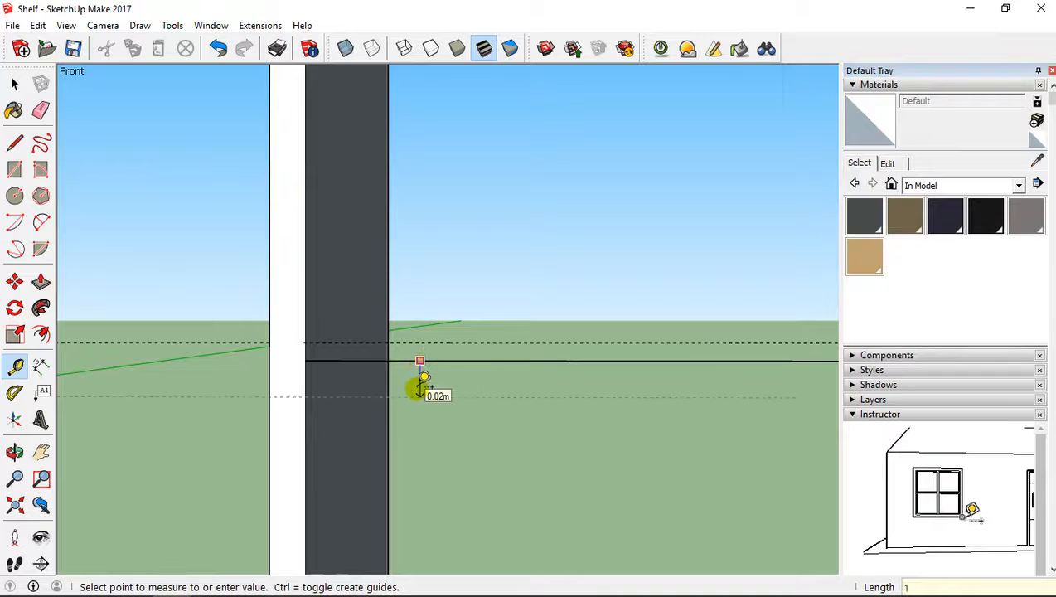
click(420, 387)
- Place guides 1 cm above and 1 cm below the lowest shelf line in the right compartment
shift+middle_drag(490, 399, 489, 244)
click(509, 225)
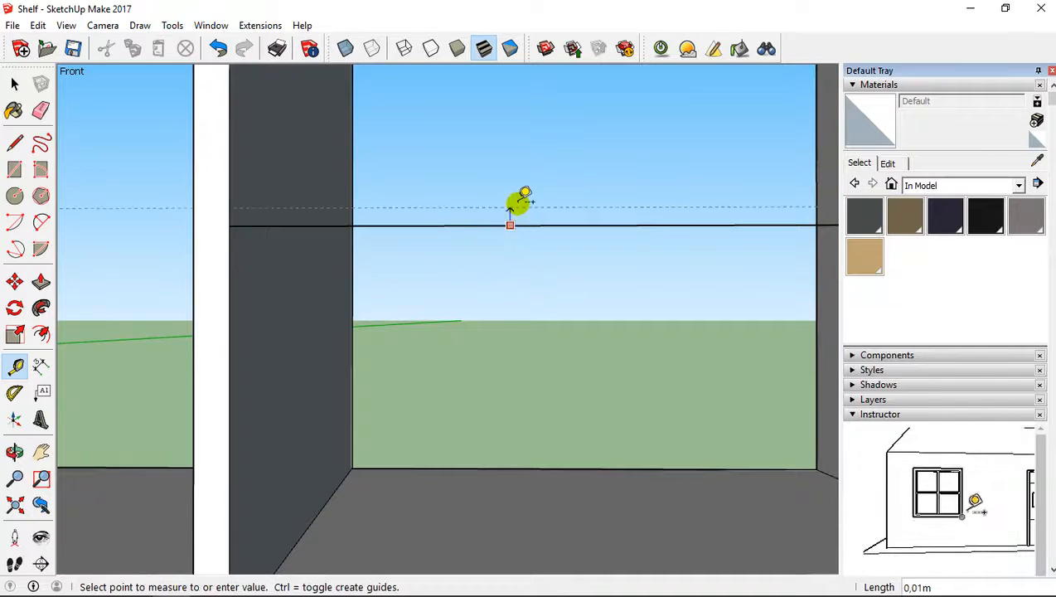
click(512, 206)
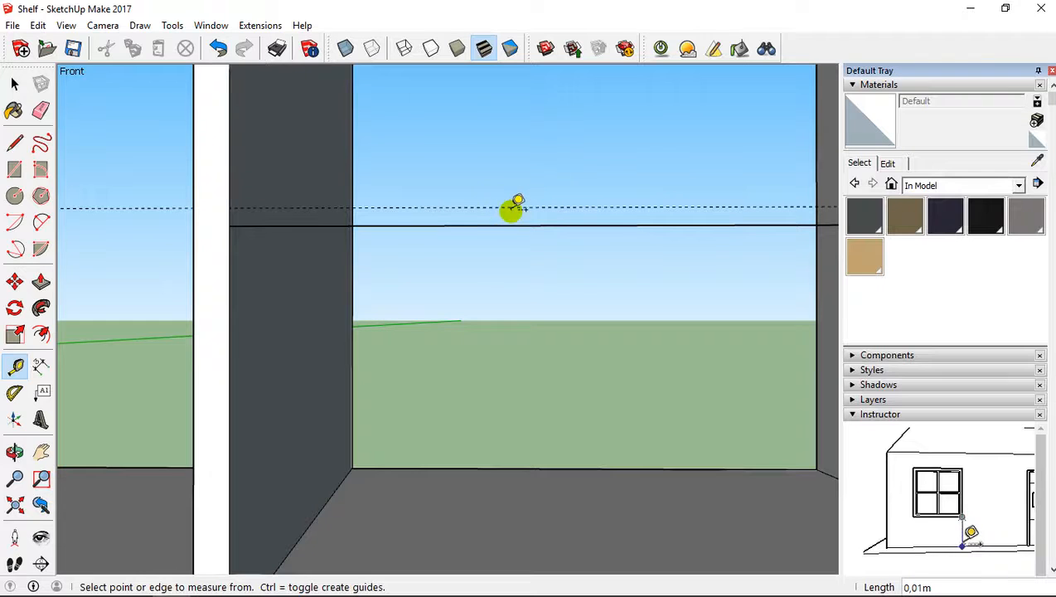
click(461, 225)
click(464, 243)
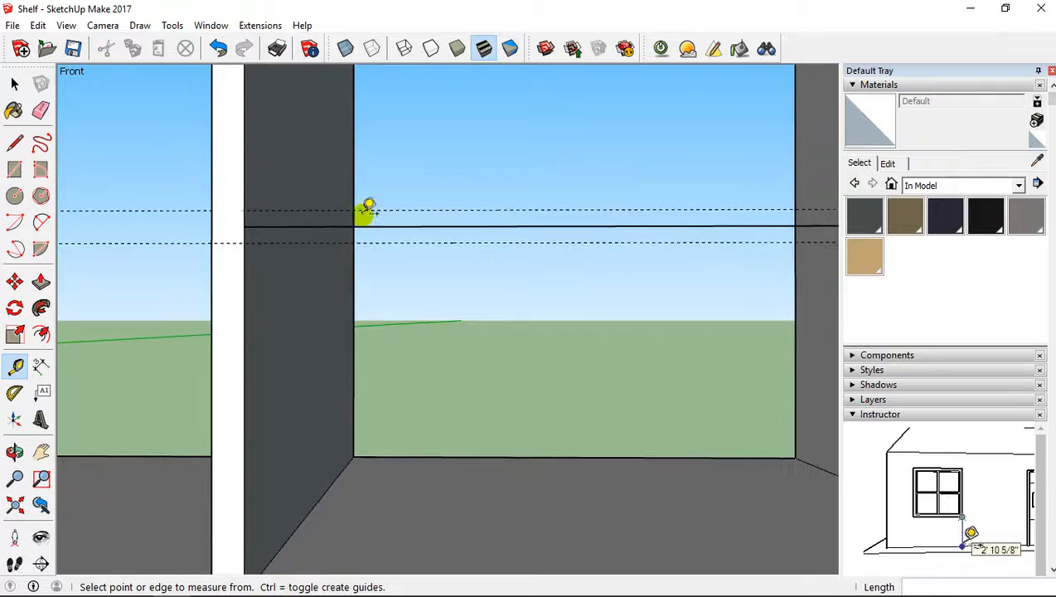
- Erase the original shelf centre lines in the right compartment, leaving the guides in place
middle_drag(384, 309, 250, 211)
middle_drag(470, 334, 392, 417)
scroll(384, 352, down, 3)
middle_drag(382, 339, 485, 253)
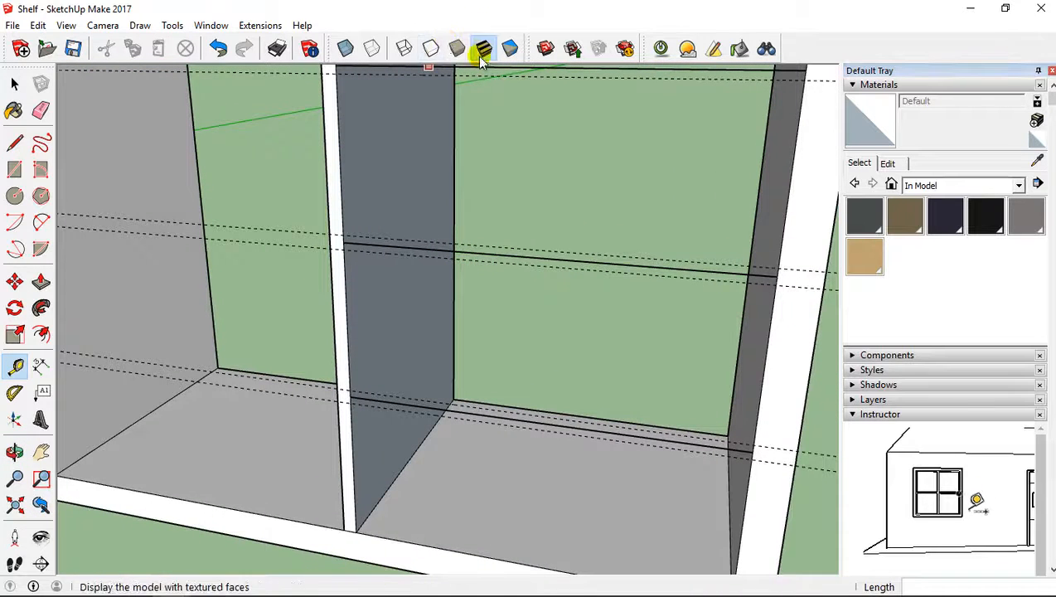
click(17, 168)
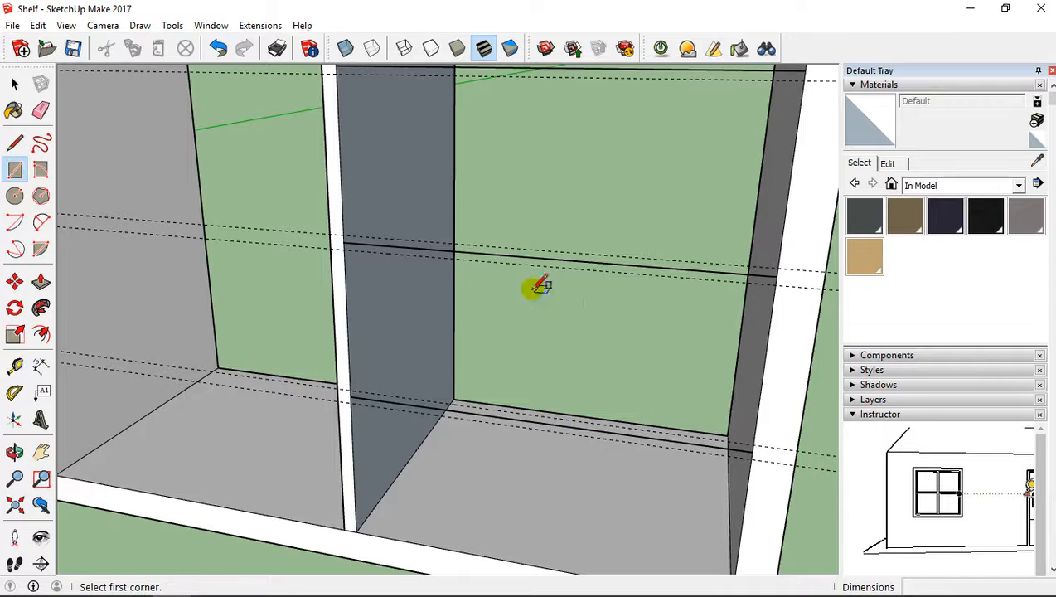
middle_drag(555, 269, 513, 266)
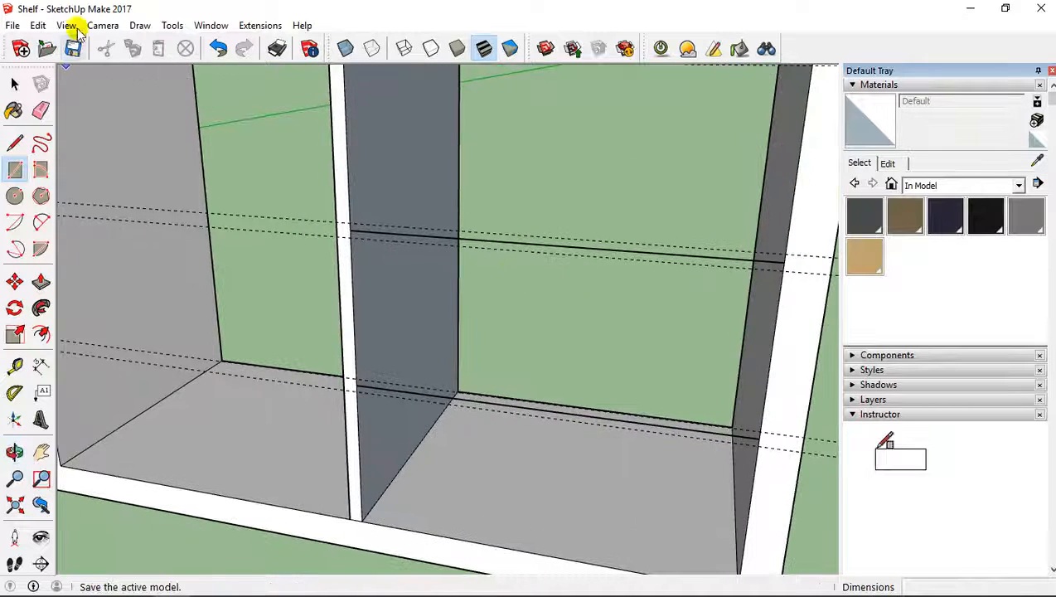
click(43, 113)
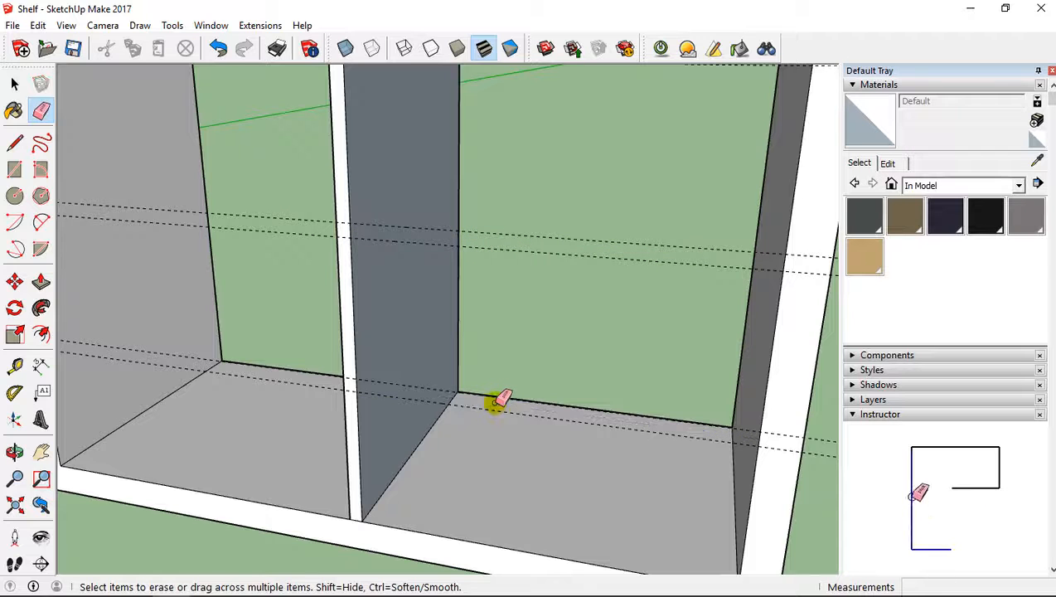
- Draw three shelf-front rectangles of 0.02 × 0.54 m between the guide pairs across the right compartment
middle_drag(507, 245, 177, 104)
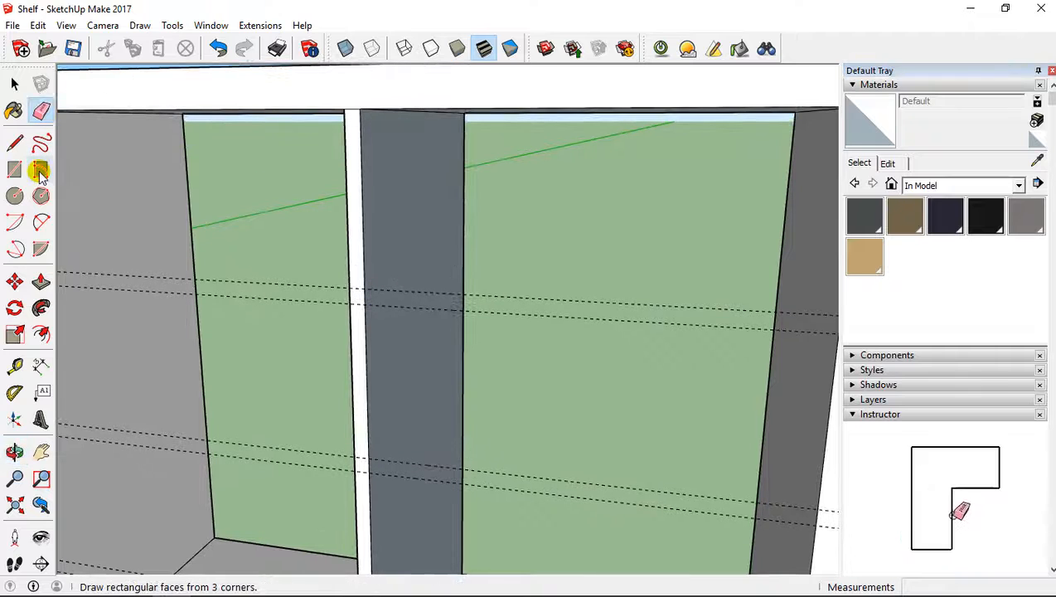
click(366, 285)
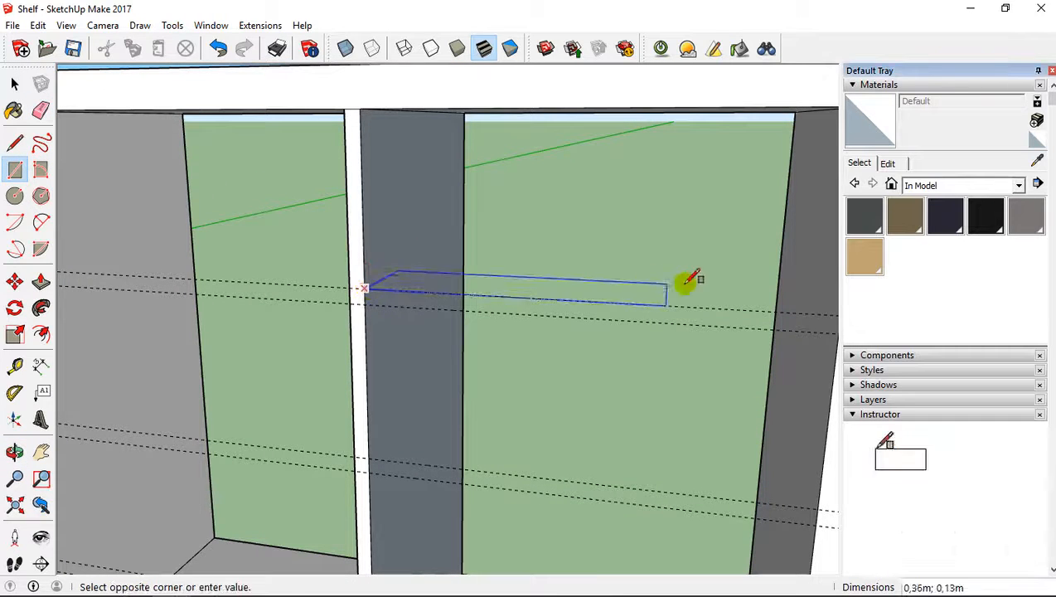
middle_drag(688, 280, 581, 243)
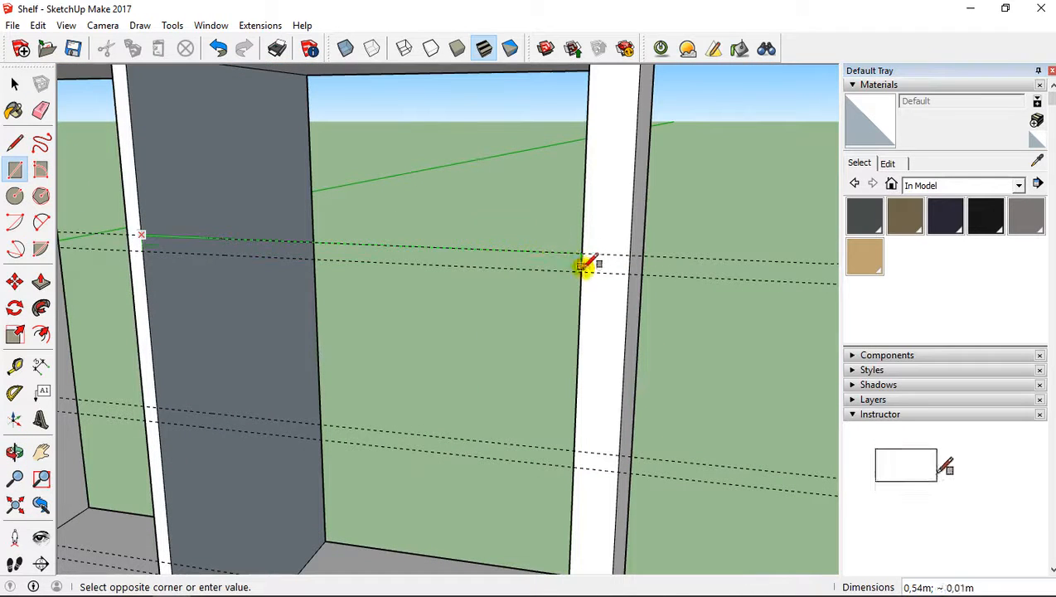
click(583, 271)
middle_drag(506, 318, 249, 252)
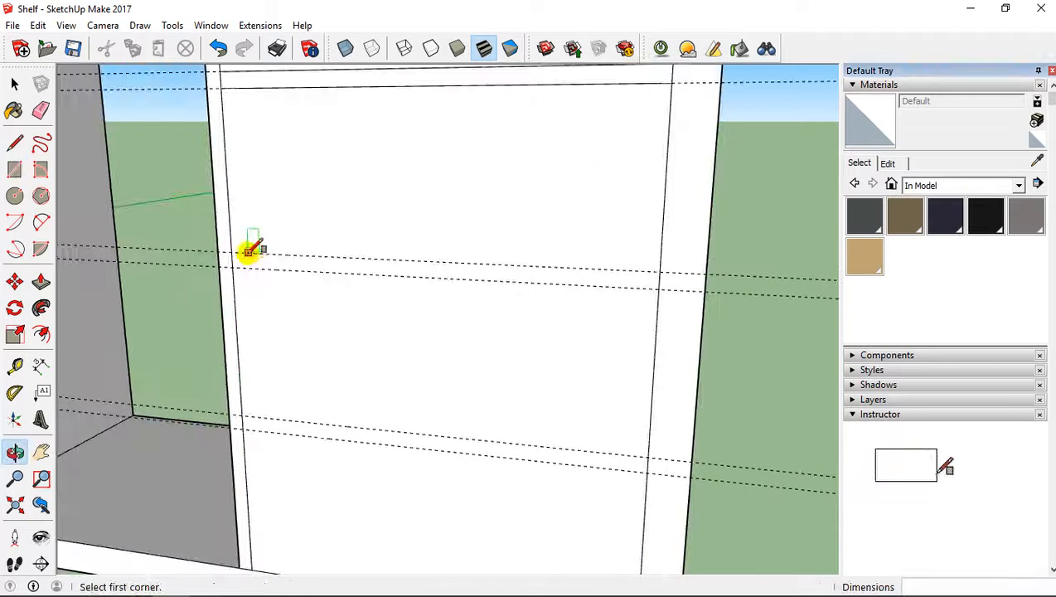
click(658, 289)
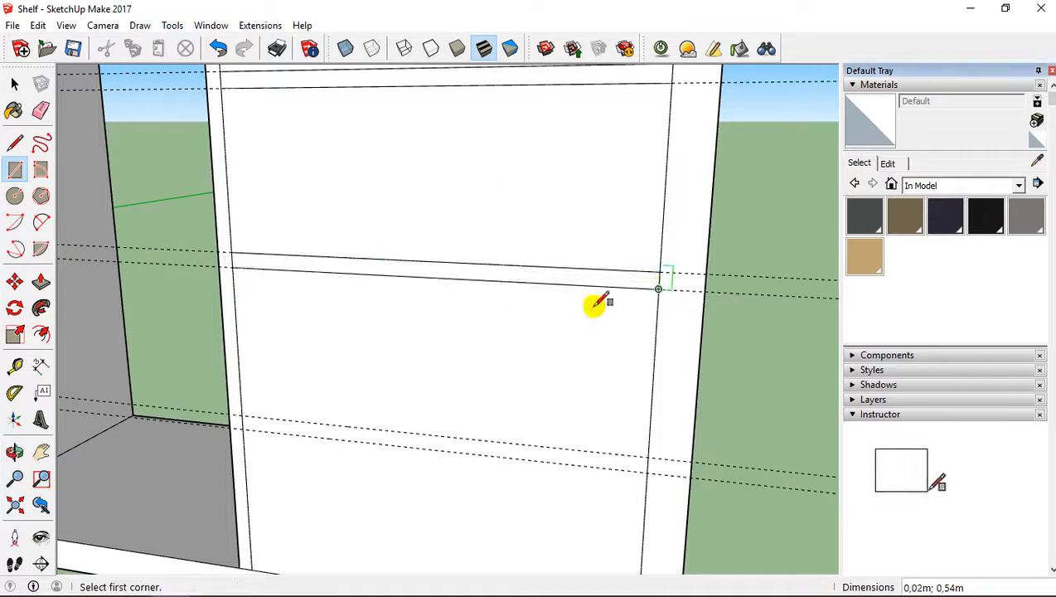
click(242, 415)
click(650, 460)
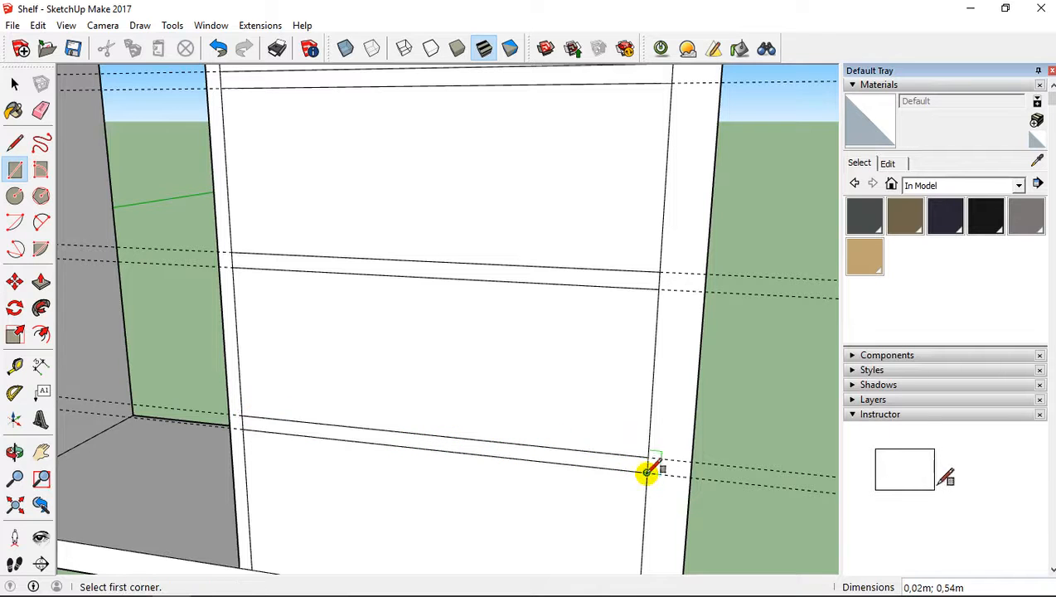
- Draw three matching shelf-front rectangles of 0.02 × 0.54 m between the guide pairs across the left compartment
middle_drag(649, 469, 576, 337)
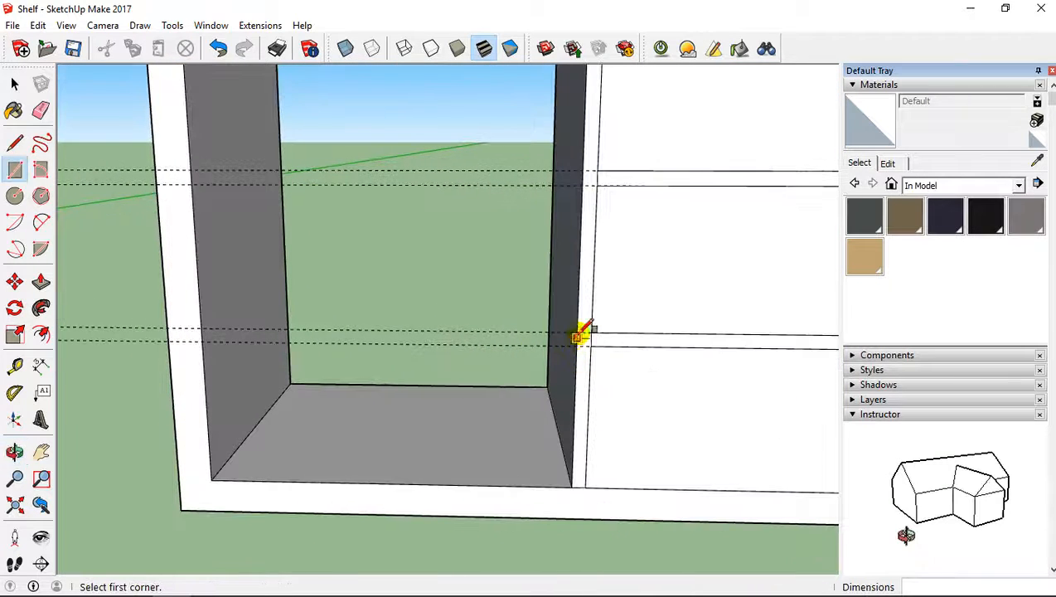
click(205, 336)
scroll(354, 276, up, 4)
mouse_move(354, 276)
middle_down()
mouse_move(354, 386)
mouse_move(602, 281)
middle_up()
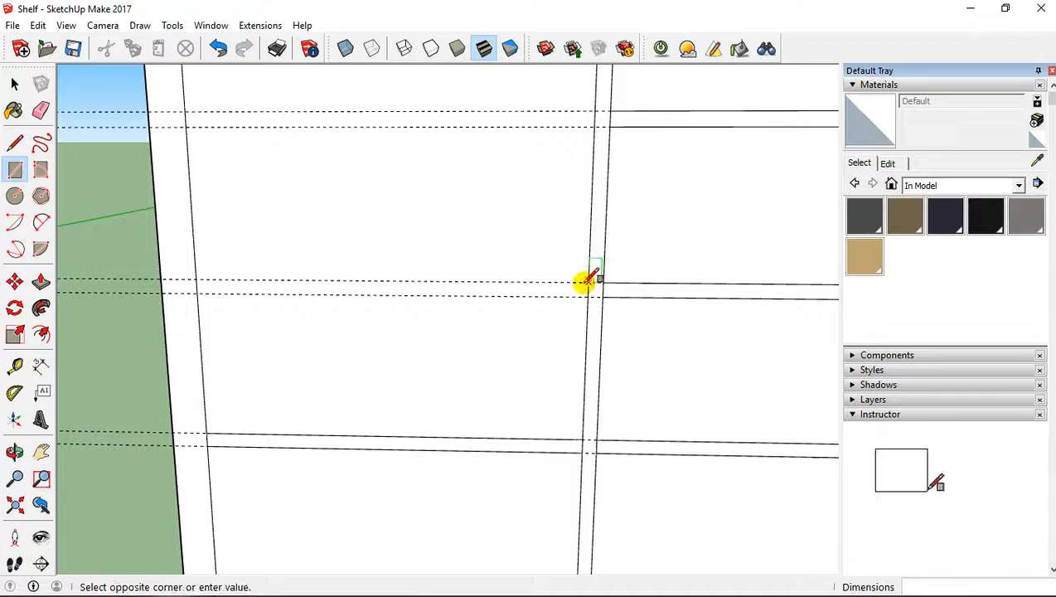
click(198, 289)
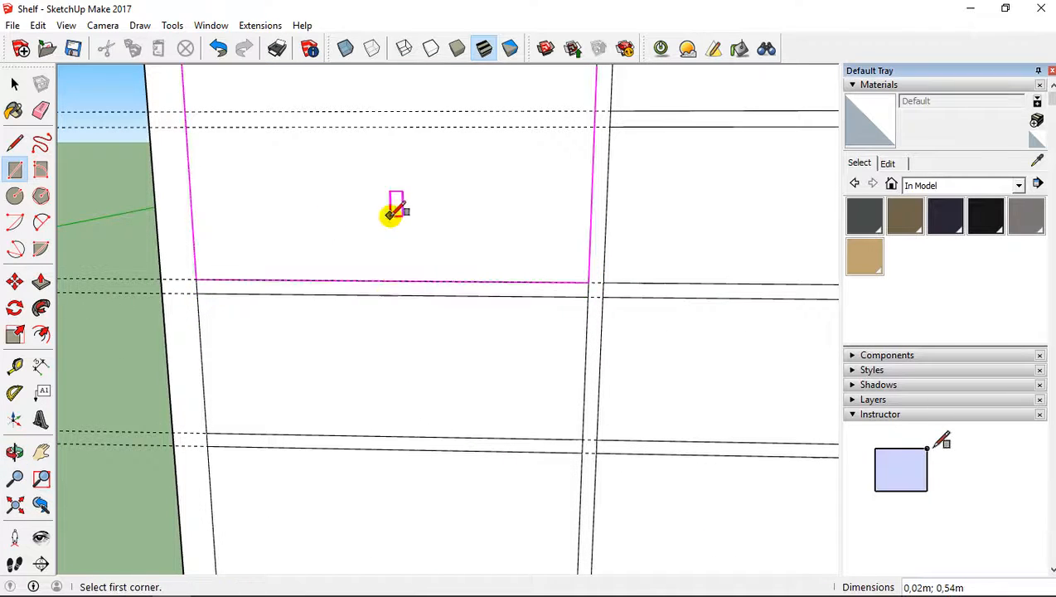
middle_drag(392, 212, 444, 330)
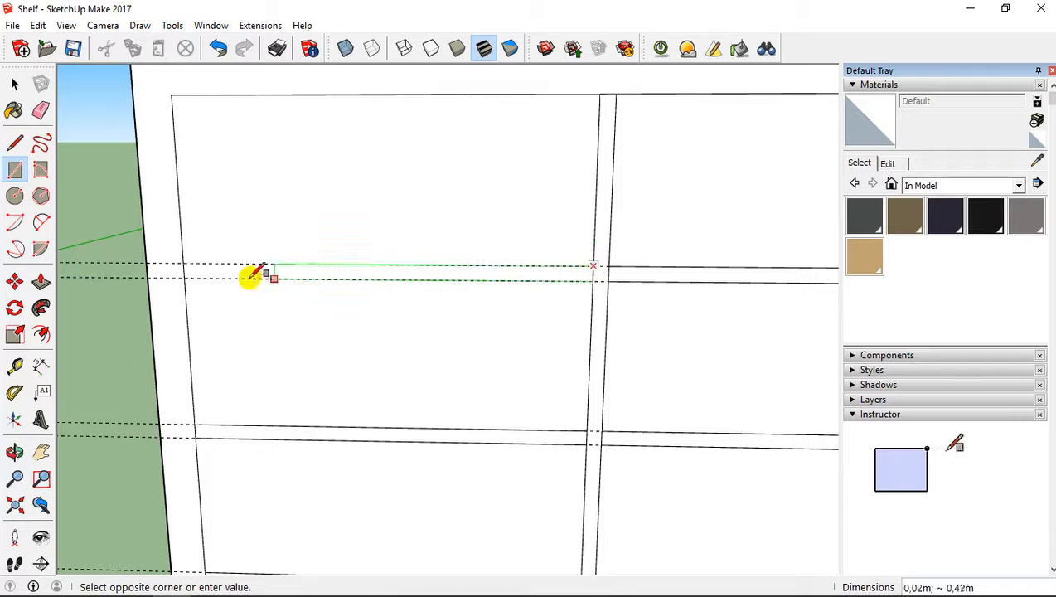
click(186, 273)
- Erase the front face of the uppermost opening in the right compartment
scroll(469, 279, down, 5)
middle_drag(507, 264, 524, 237)
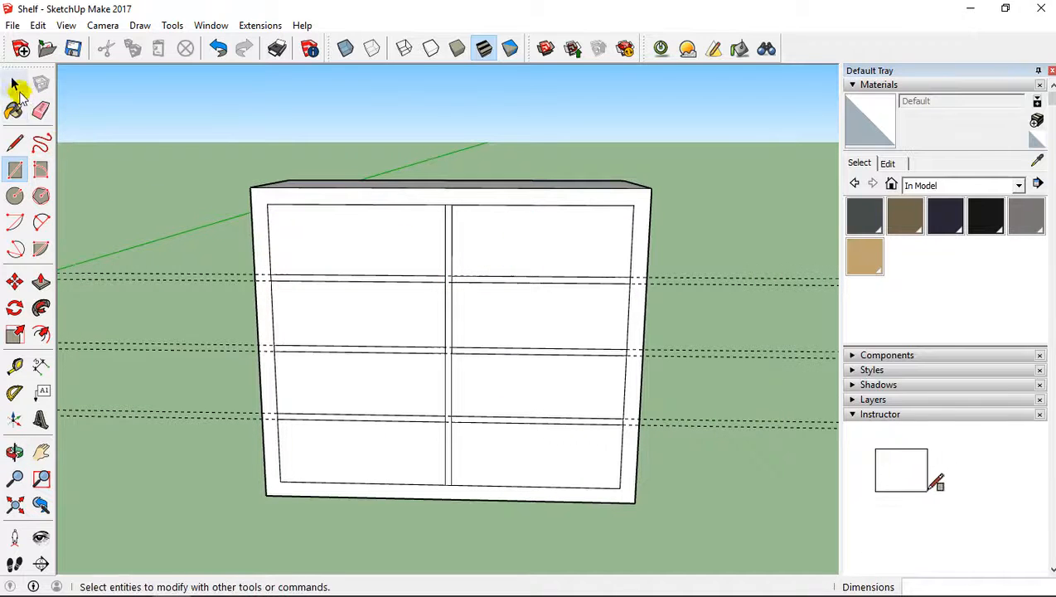
click(15, 84)
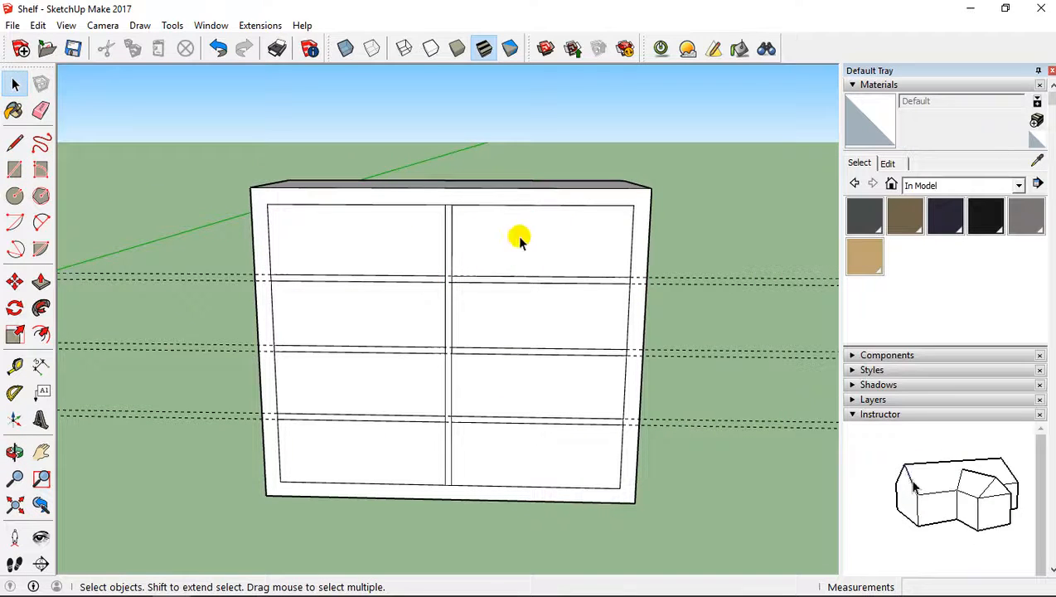
click(560, 242)
right_click(536, 231)
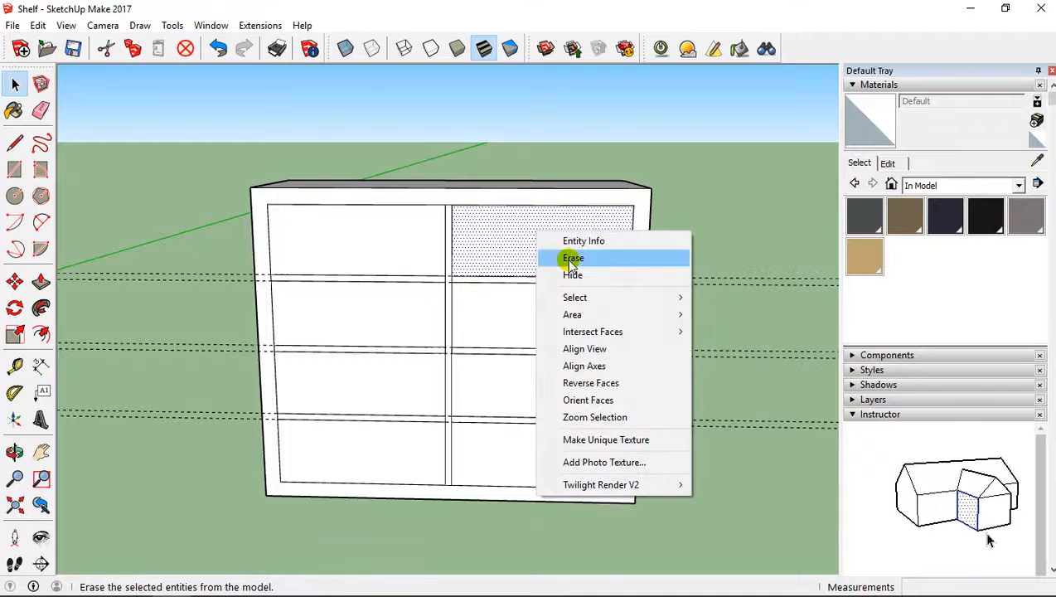
click(573, 259)
- Try to erase the second opening's face in the right compartment together with its edges, and undo it
click(523, 320)
right_click(550, 319)
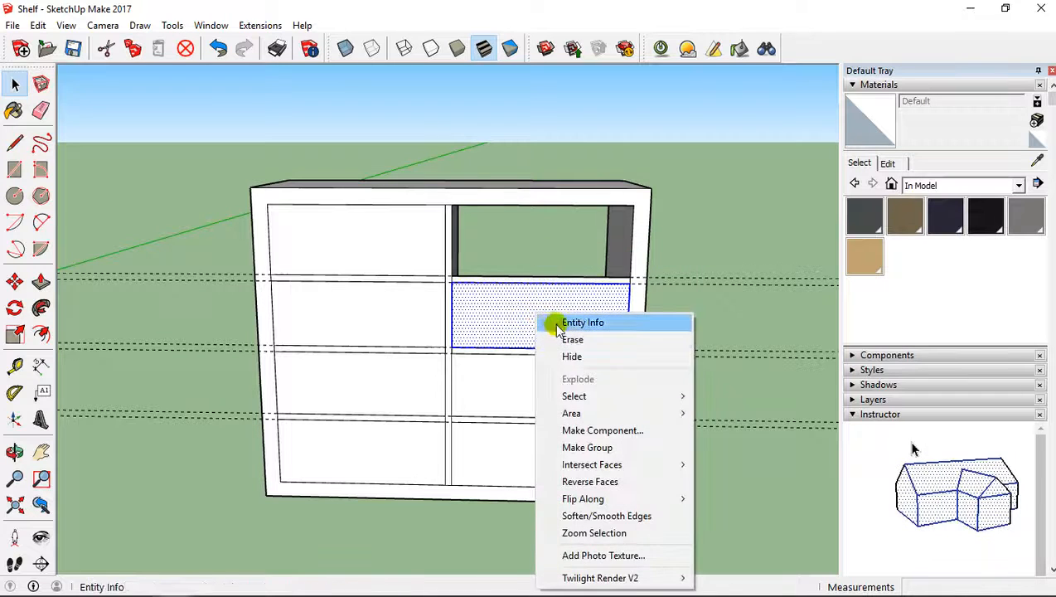
click(564, 341)
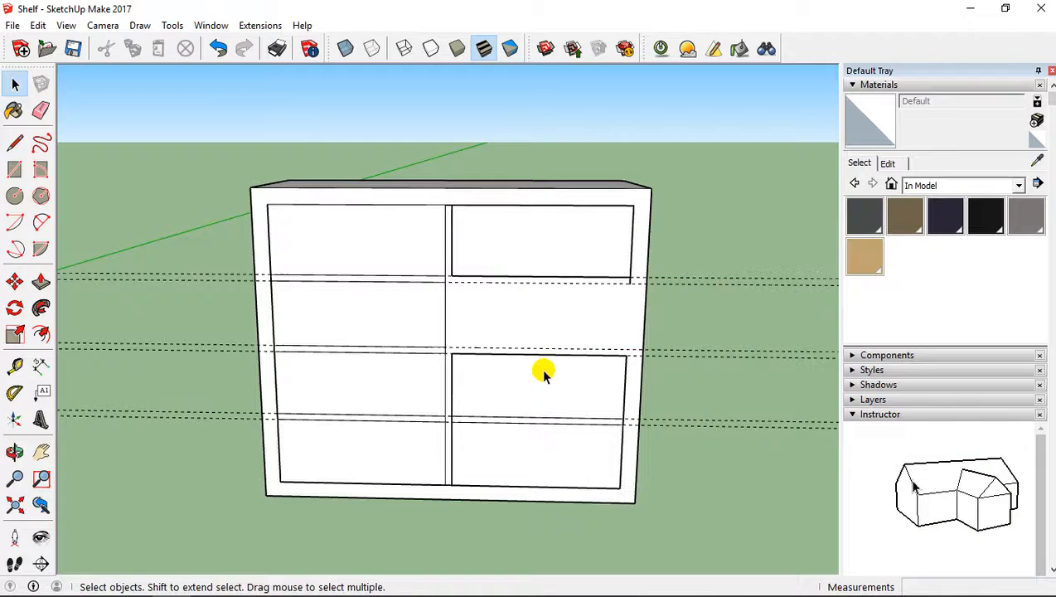
click(220, 50)
- Erase only the front faces of the three remaining openings in the right compartment, keeping their edges
right_click(550, 305)
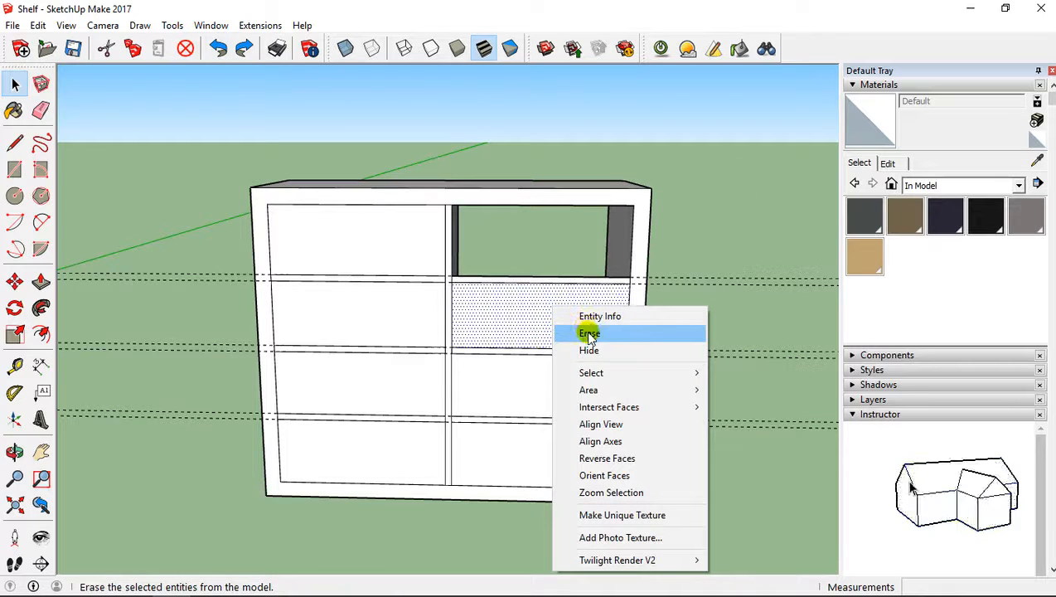
click(589, 334)
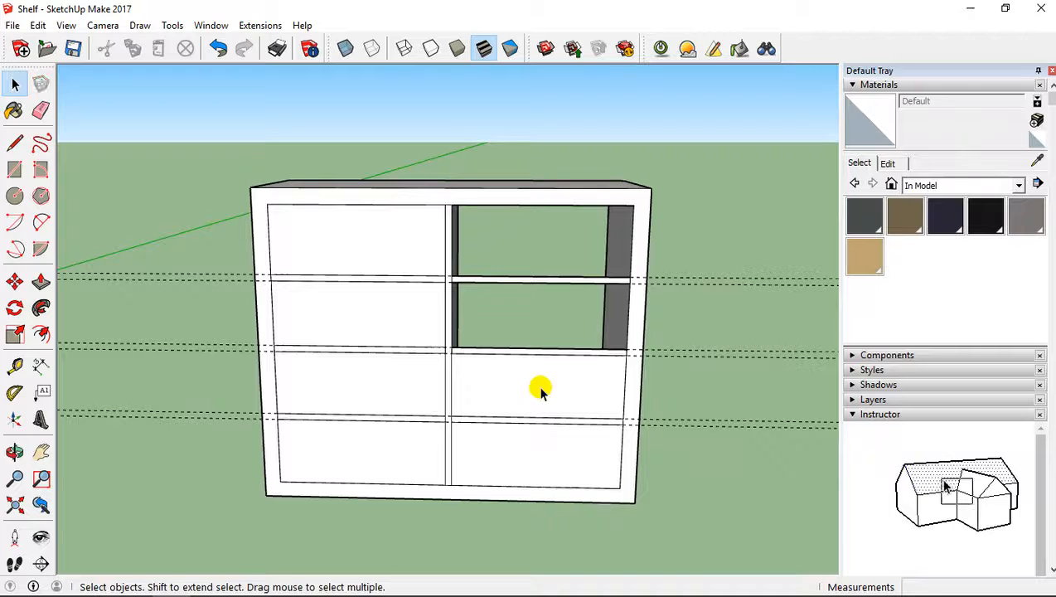
click(535, 391)
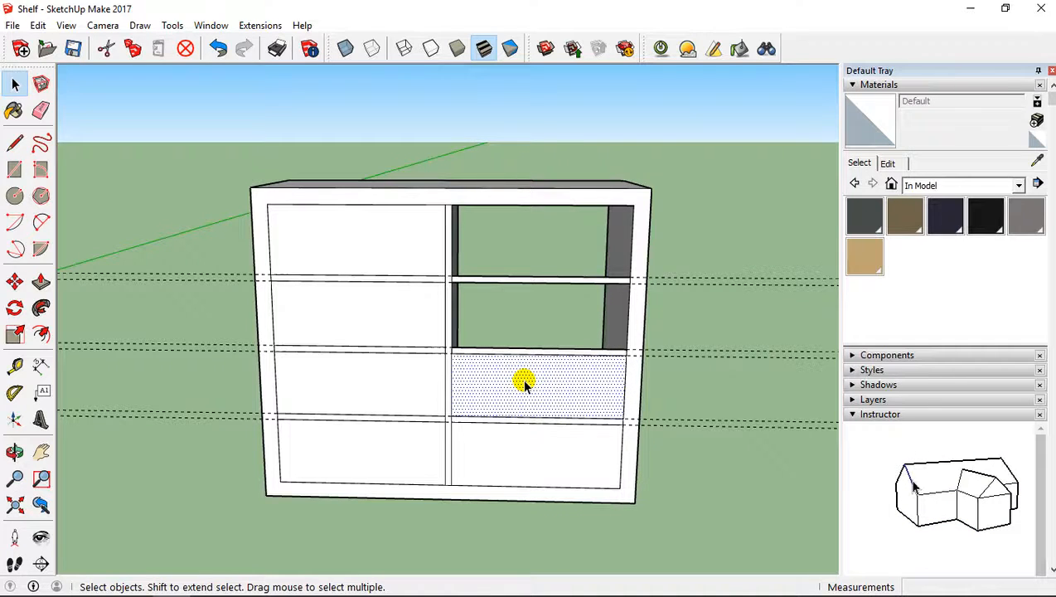
right_click(524, 383)
click(563, 143)
click(540, 446)
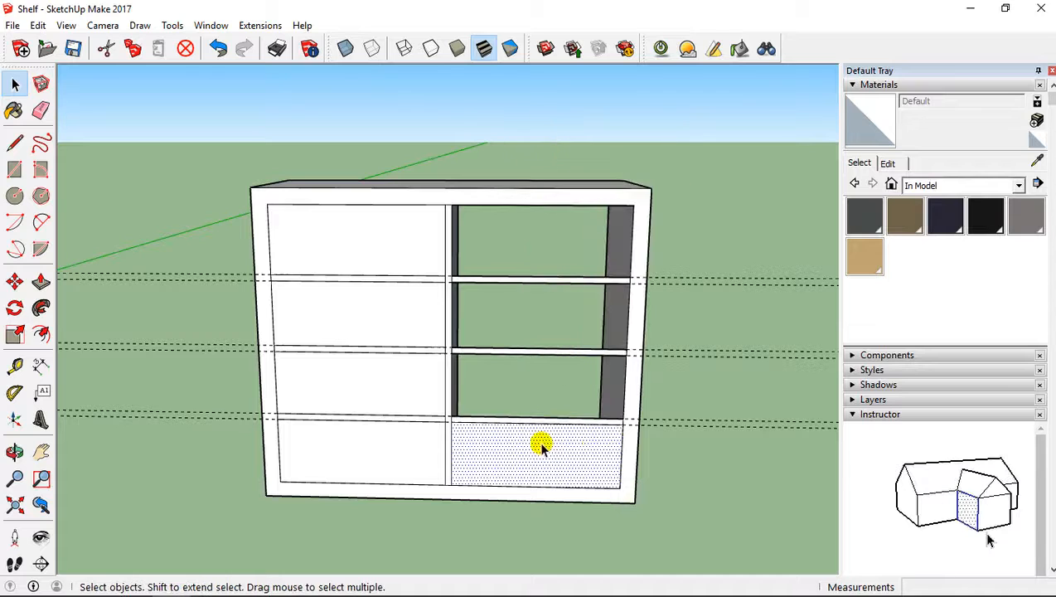
right_click(546, 453)
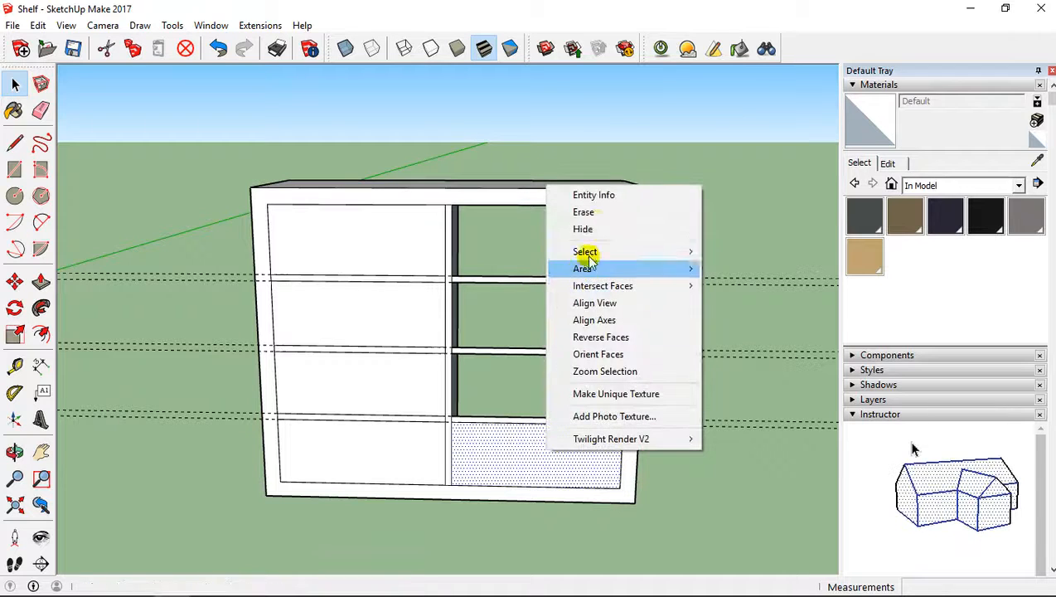
click(598, 212)
- Erase the front faces of all four openings in the left compartment
click(333, 243)
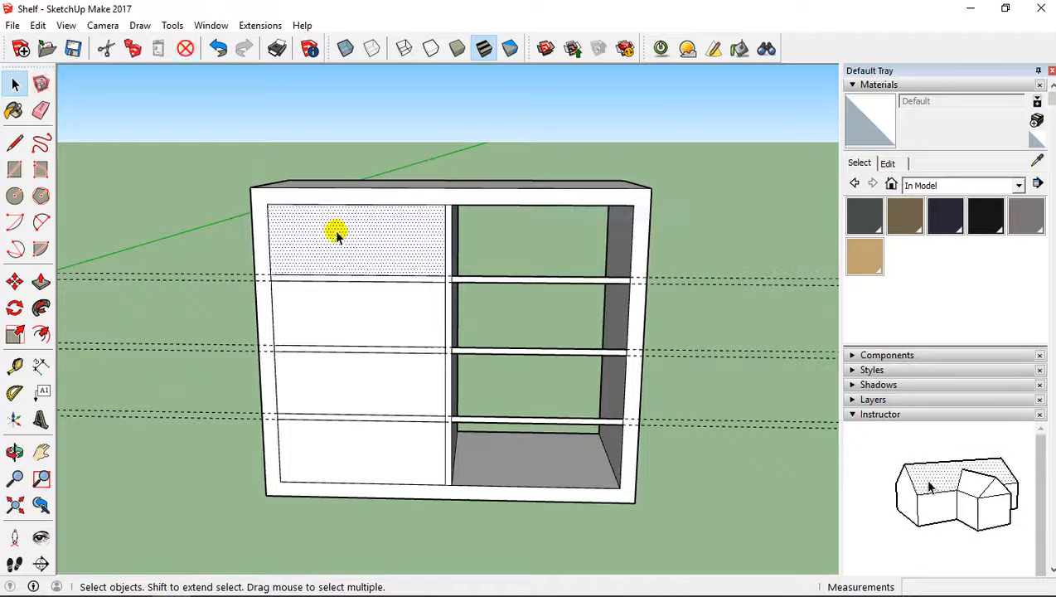
right_click(346, 238)
click(372, 267)
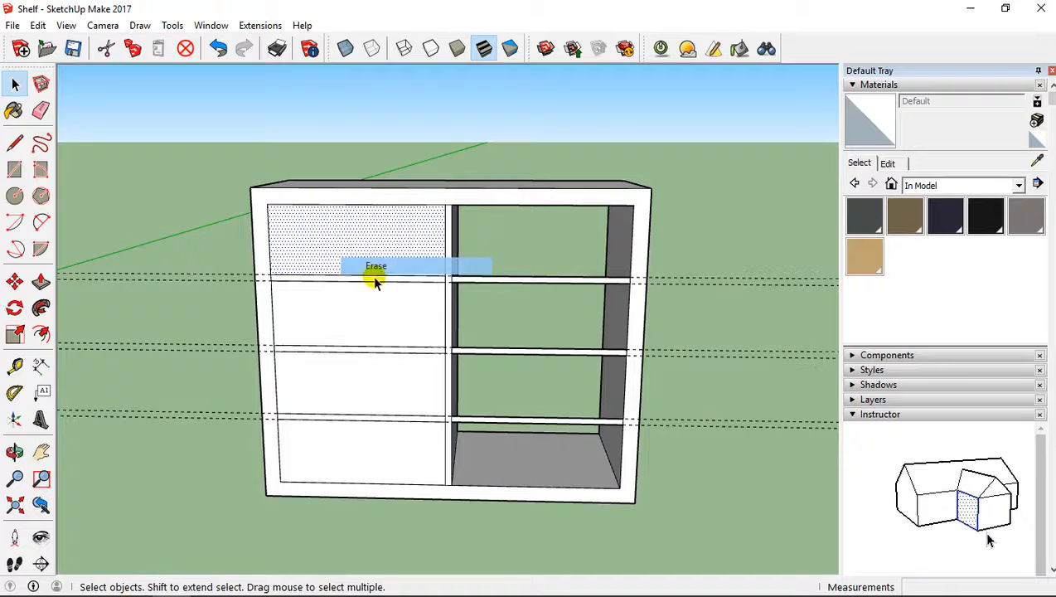
right_click(349, 315)
click(386, 340)
right_click(372, 370)
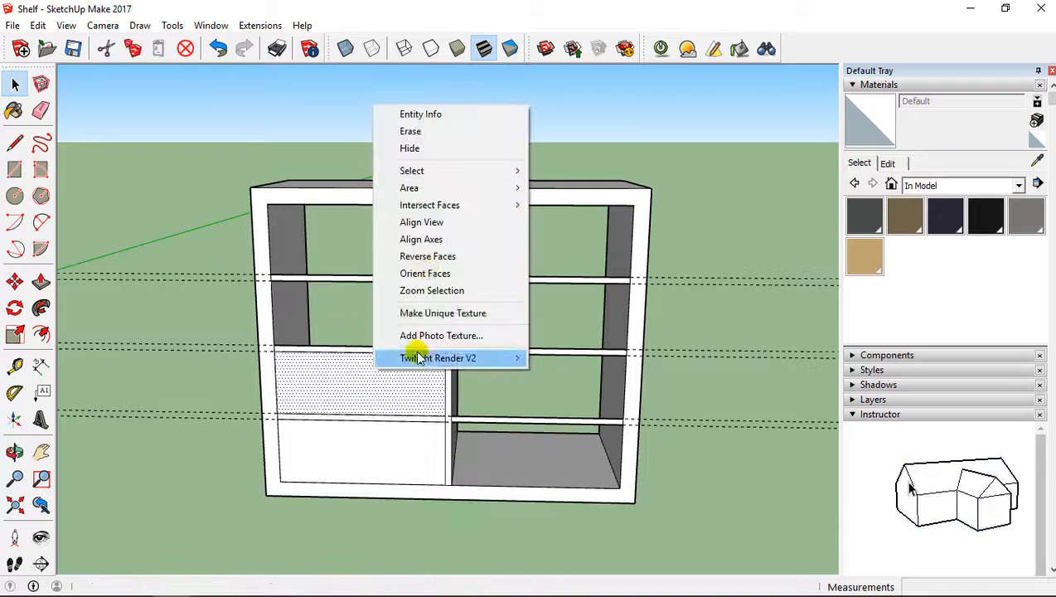
click(424, 132)
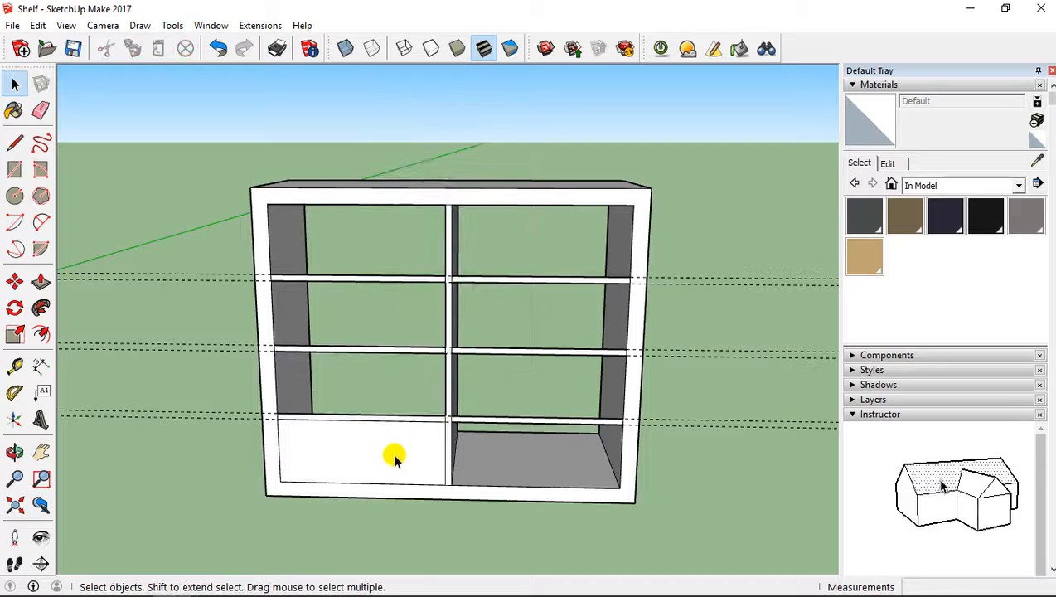
click(393, 459)
right_click(393, 458)
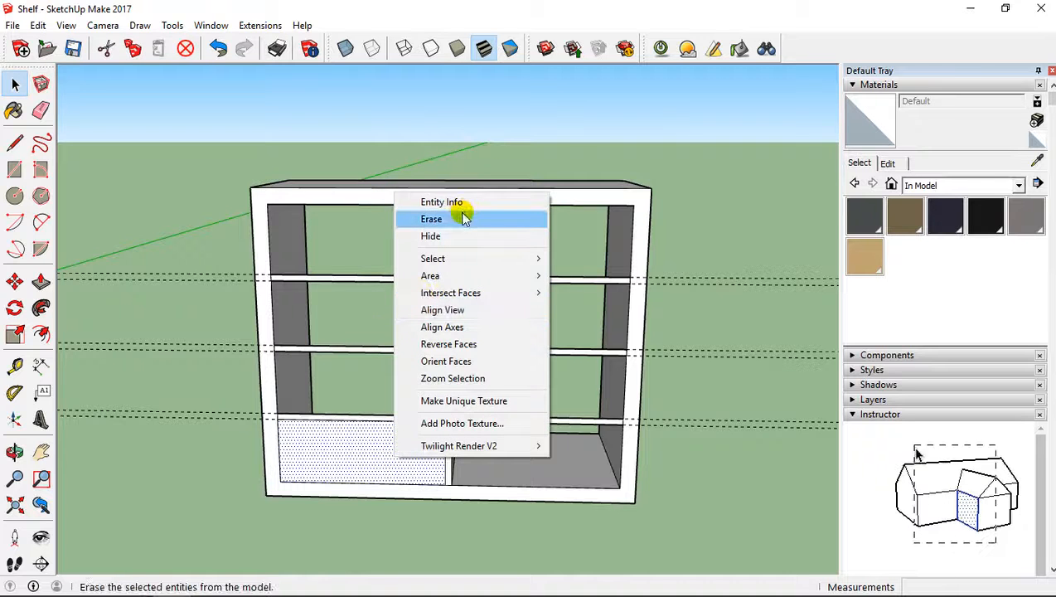
click(461, 217)
- Delete all guides from the model
middle_drag(554, 364, 611, 337)
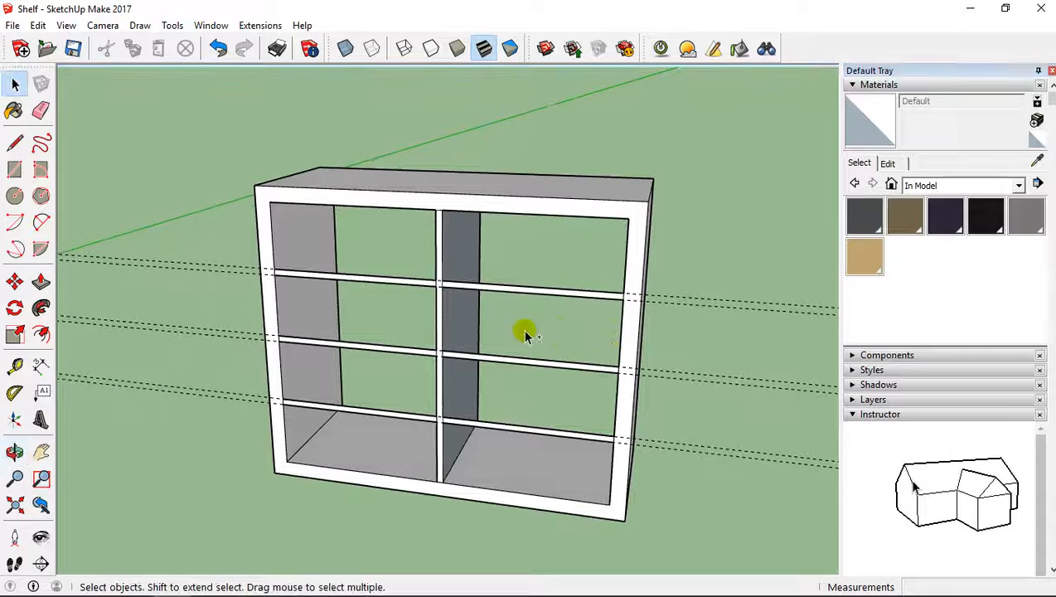
middle_drag(523, 332, 357, 185)
scroll(408, 243, down, 6)
middle_drag(417, 269, 571, 276)
scroll(430, 304, up, 2)
scroll(430, 304, up, 3)
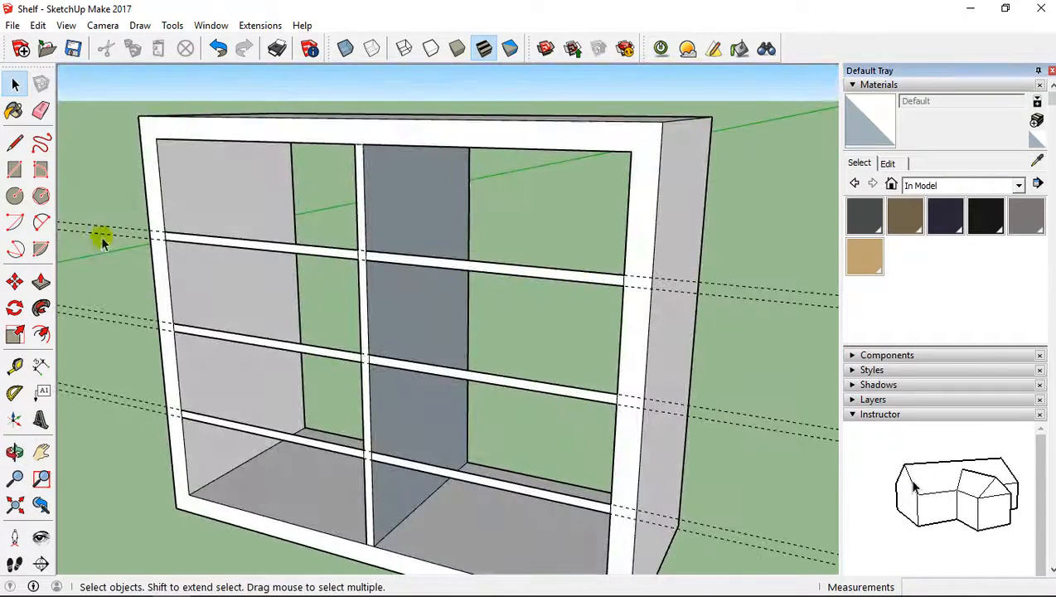
middle_drag(99, 250, 327, 248)
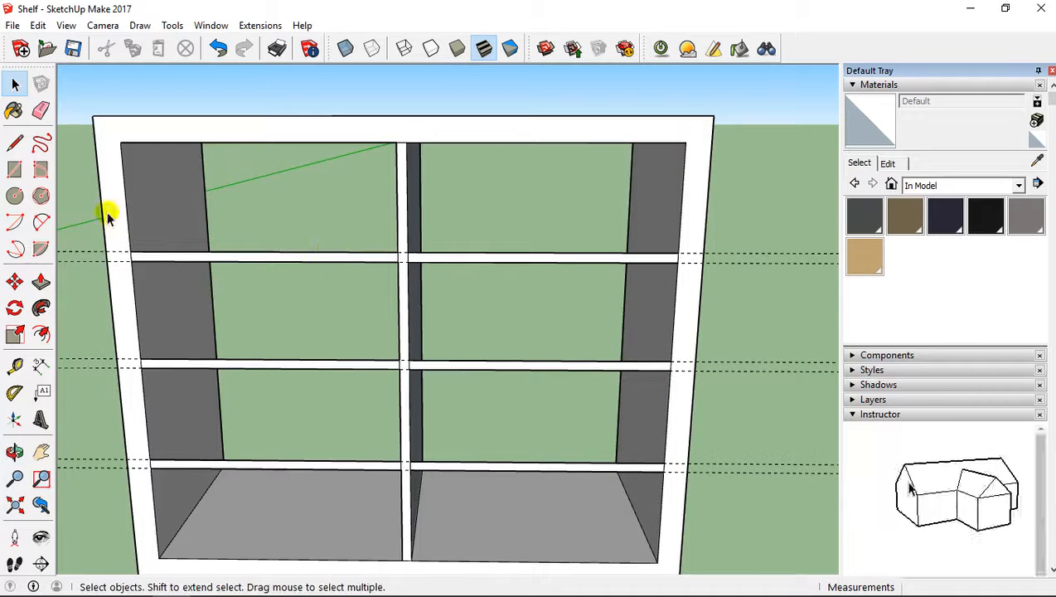
click(37, 25)
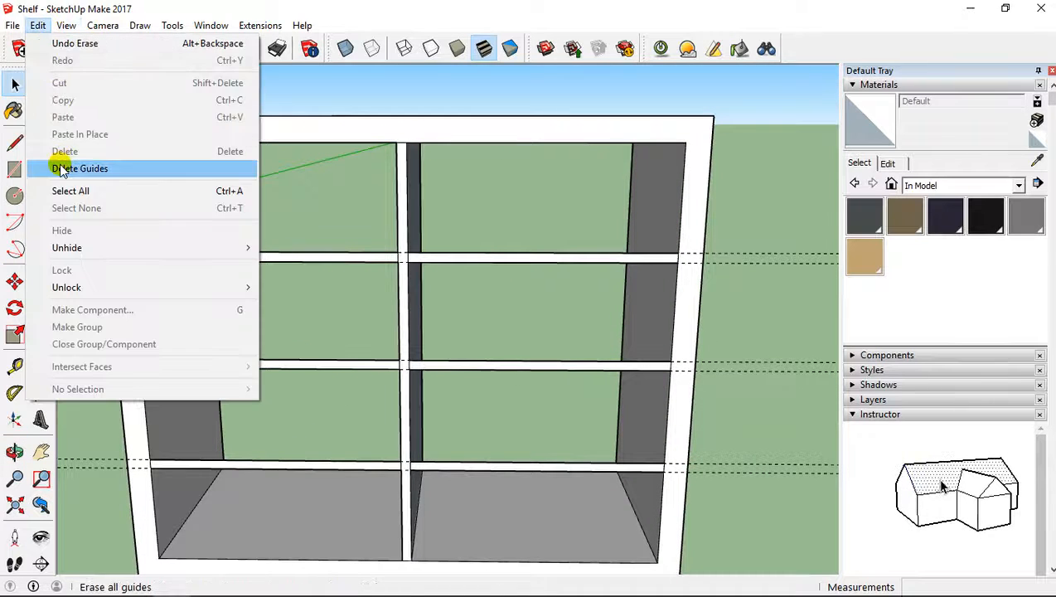
click(65, 167)
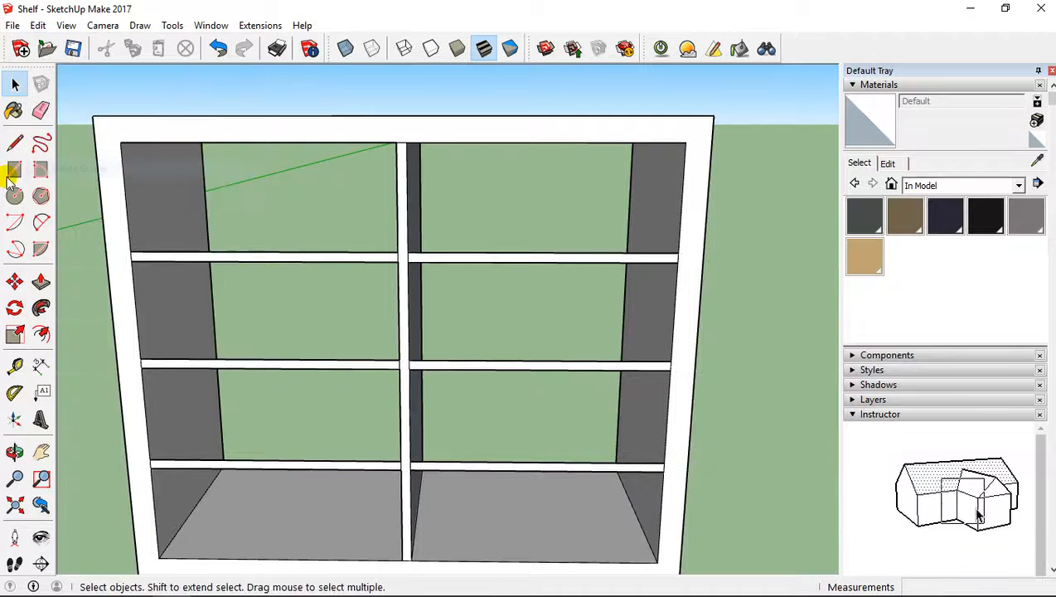
- Push the front face of the right compartment's top shelf back 0.50 m to give the board its full depth
click(41, 281)
scroll(450, 255, up, 3)
drag(460, 254, 470, 212)
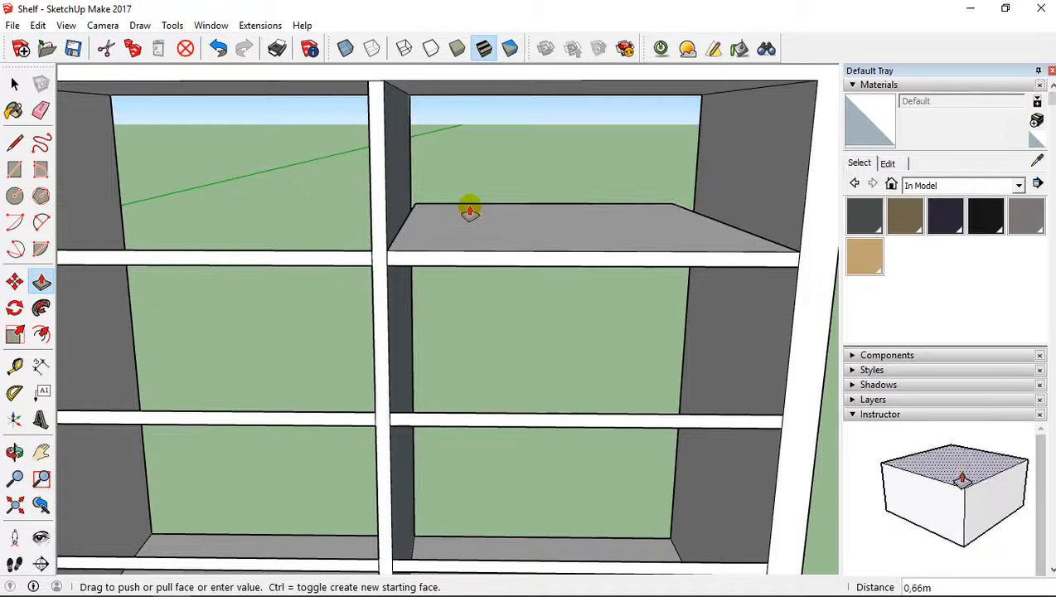
middle_drag(469, 212, 464, 143)
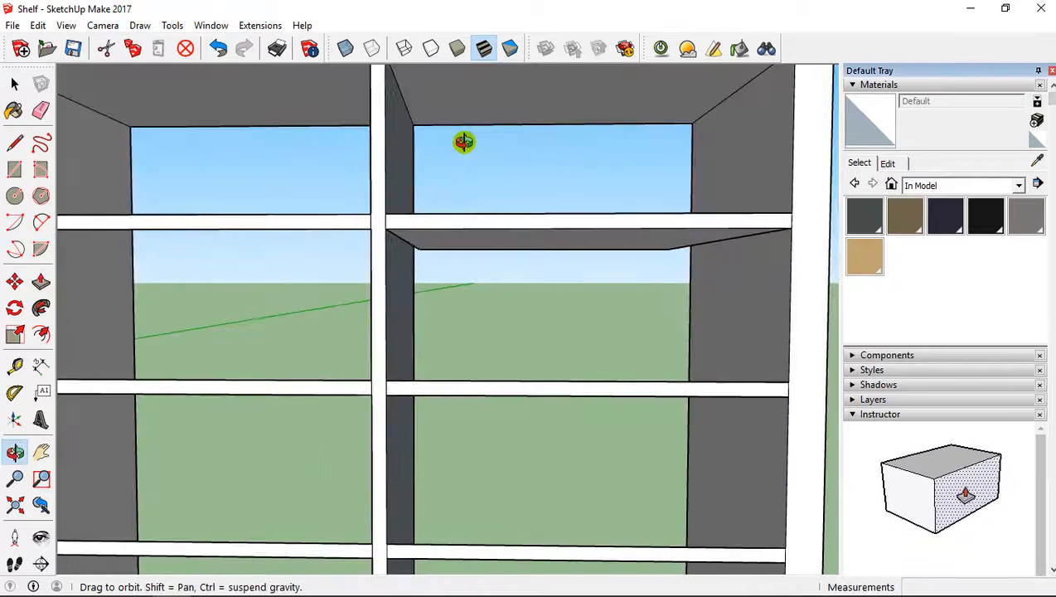
drag(464, 143, 461, 246)
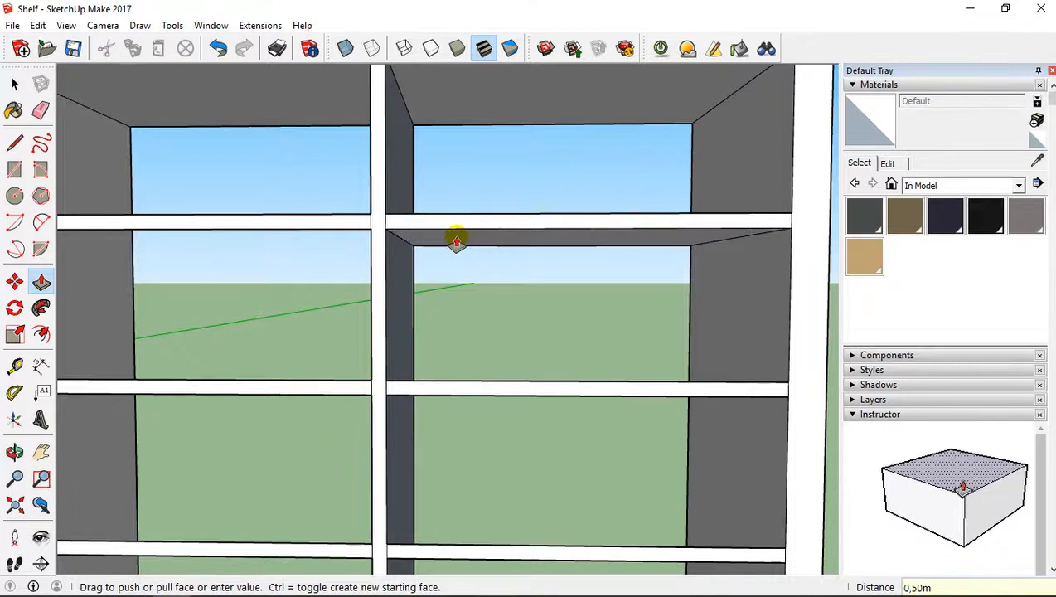
- Try to repeat the last push/pull on the right compartment's middle shelf, and undo it
click(518, 373)
middle_drag(519, 373, 512, 424)
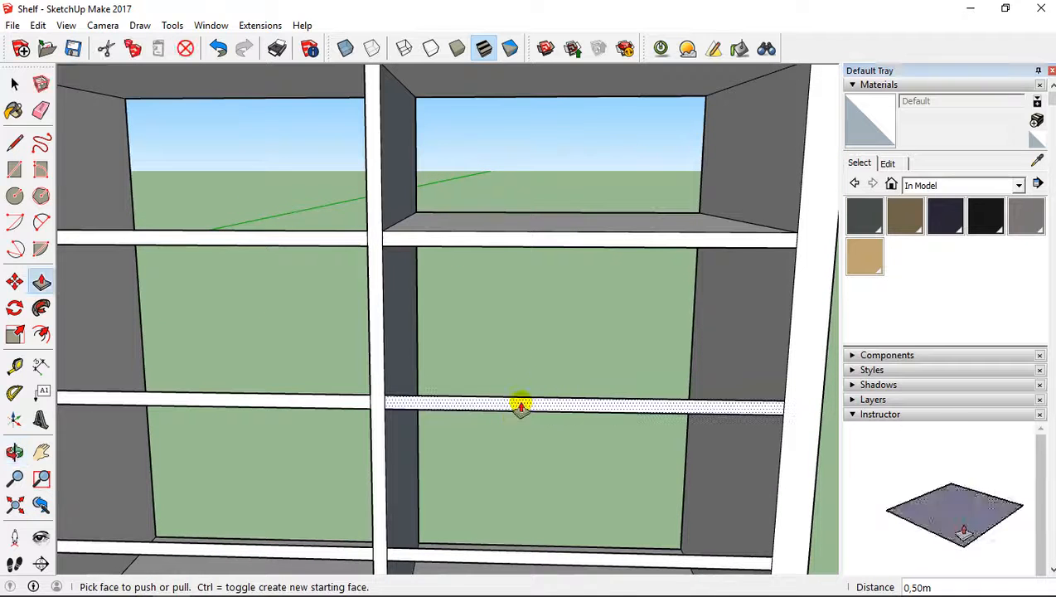
double_click(521, 407)
middle_drag(463, 380, 342, 337)
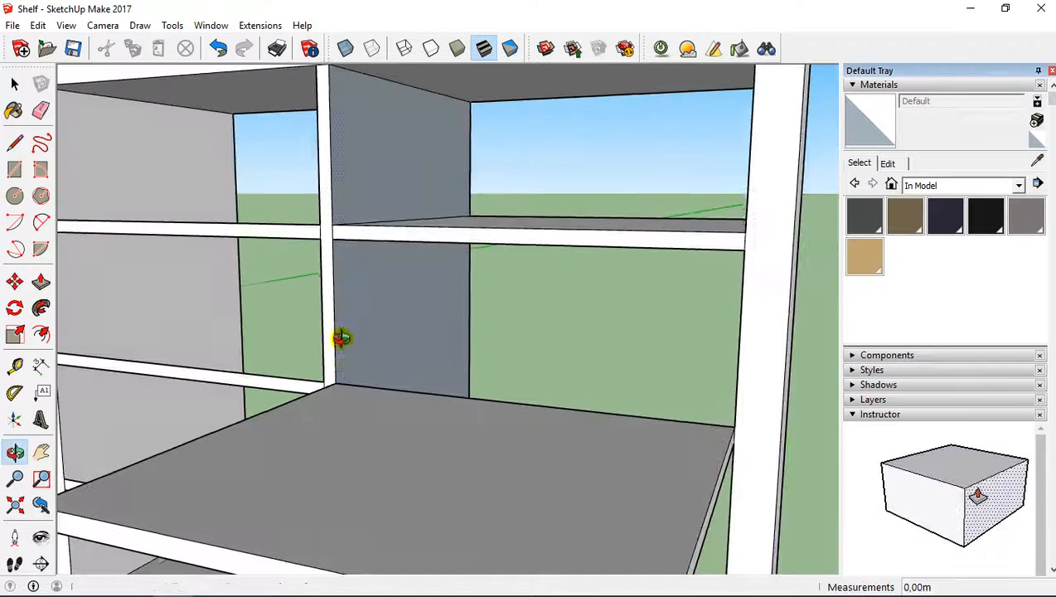
click(218, 48)
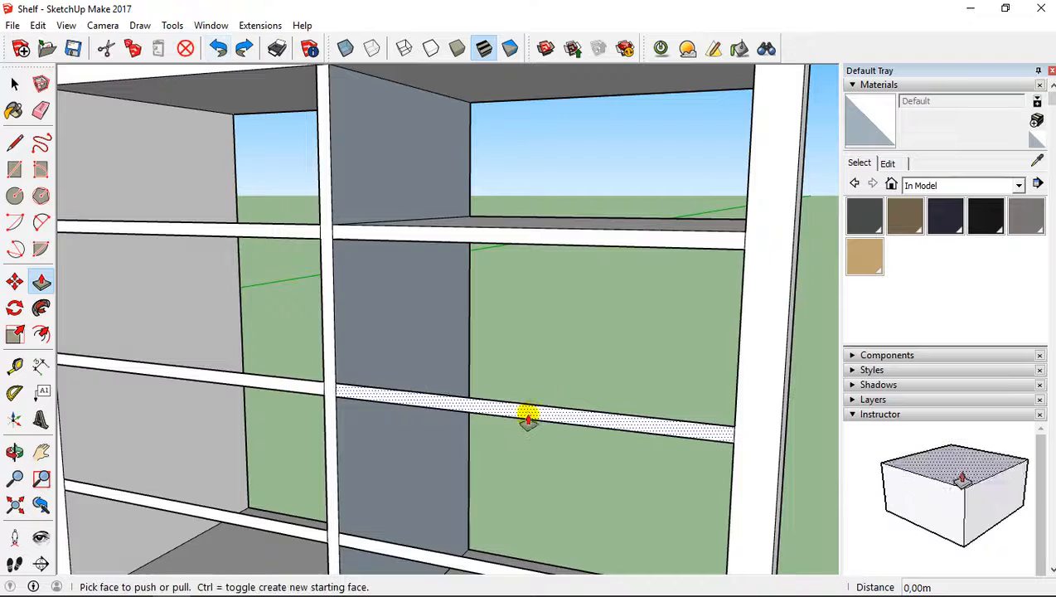
- Push the front faces of the right compartment's middle and bottom shelves back 50 cm
click(545, 402)
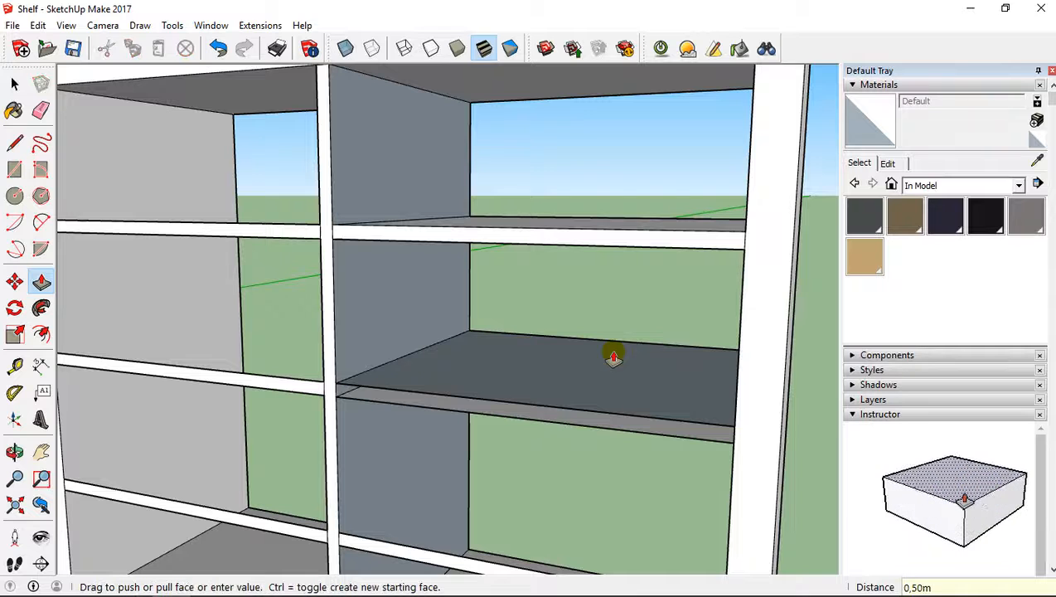
middle_drag(599, 423, 625, 240)
click(550, 401)
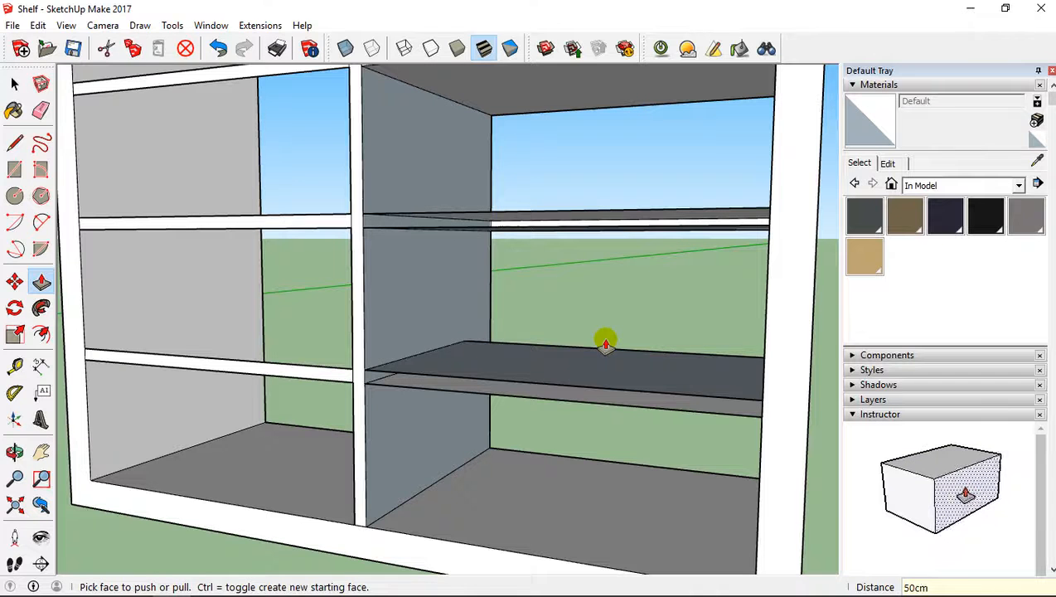
click(605, 345)
- Push the front faces of the left compartment's bottom, middle and top shelves back 50 cm each
click(344, 339)
middle_drag(344, 340, 385, 410)
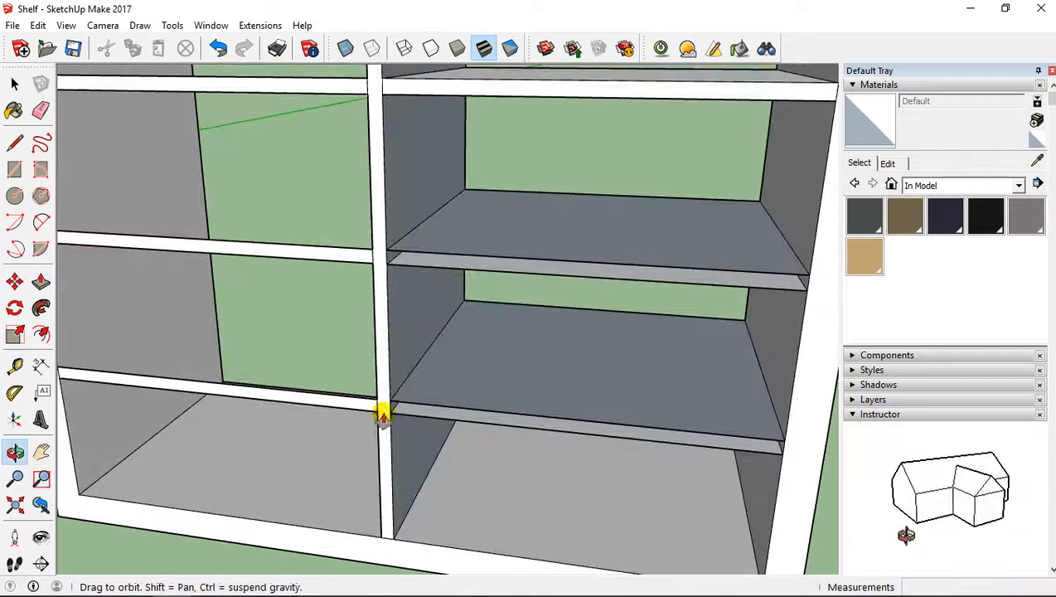
click(342, 403)
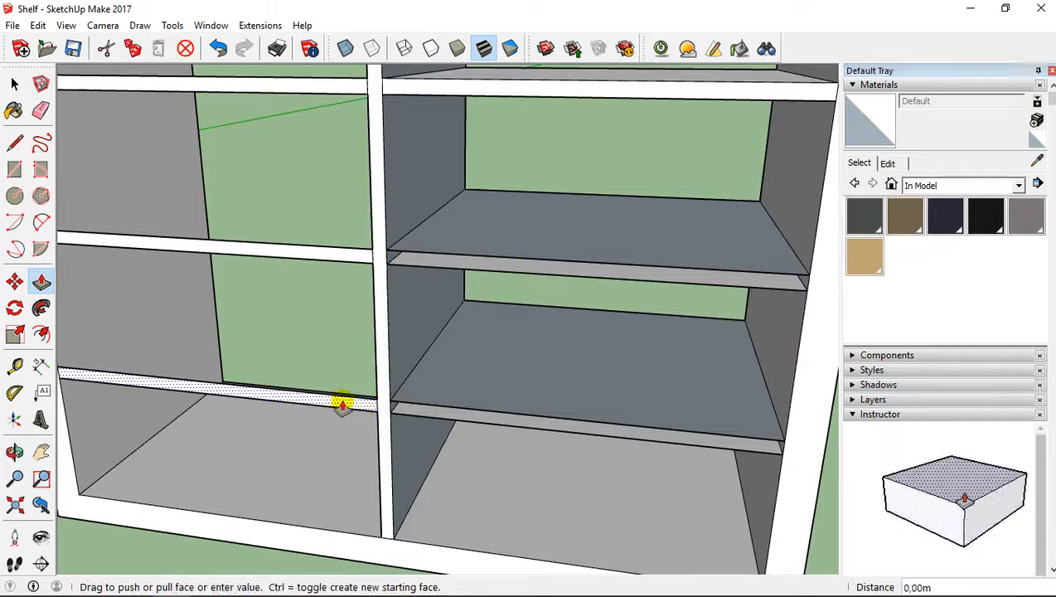
click(361, 339)
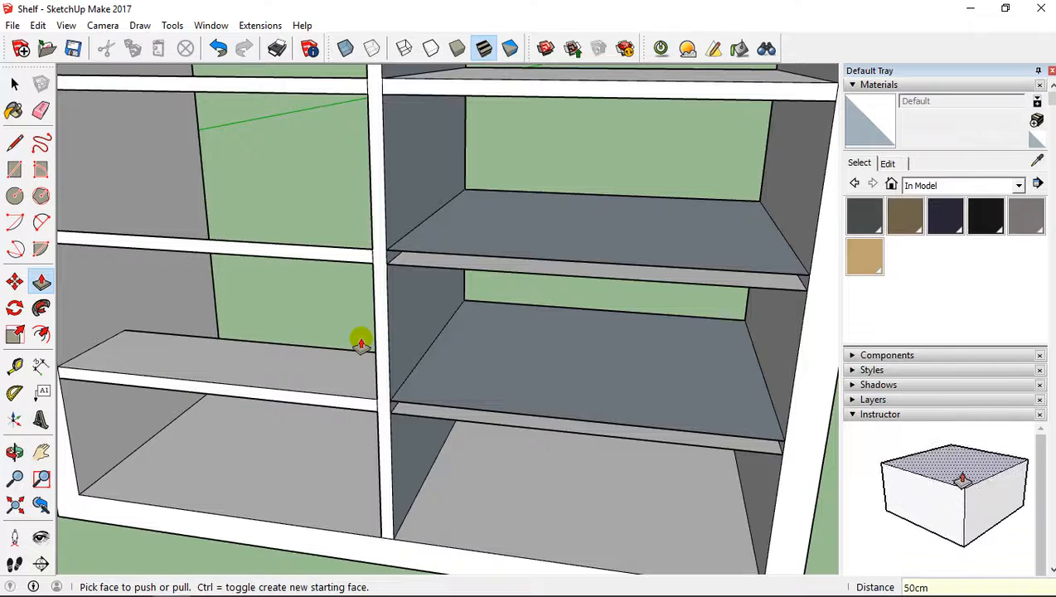
click(360, 341)
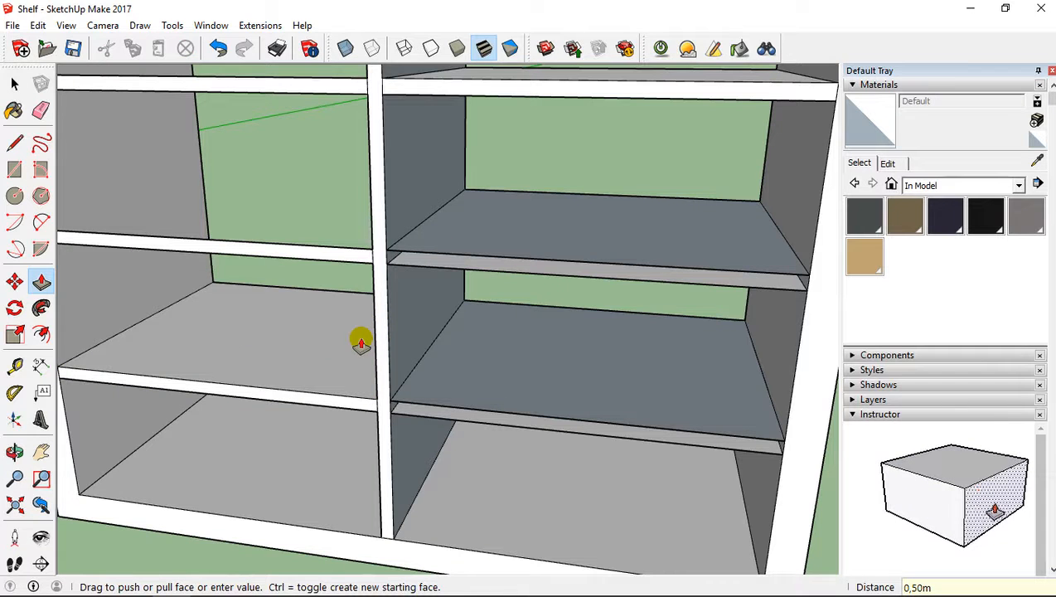
click(358, 195)
click(359, 195)
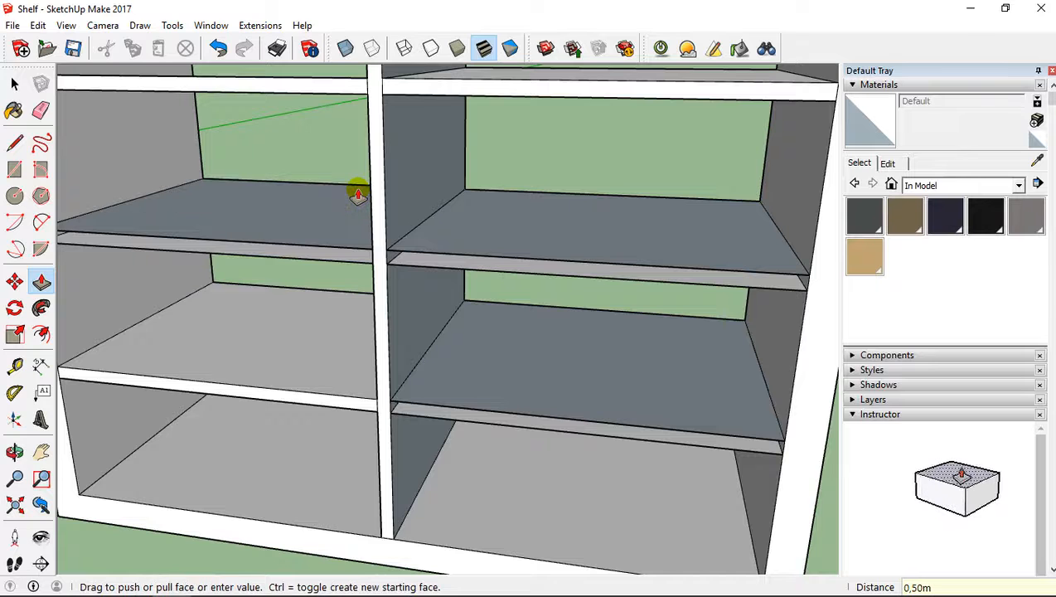
middle_drag(348, 226, 474, 384)
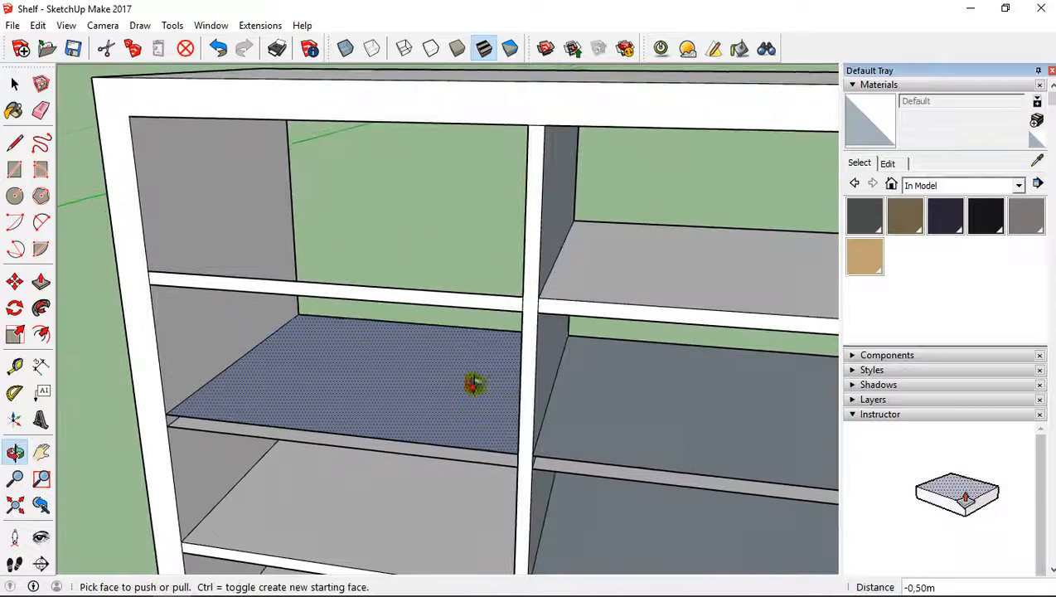
click(479, 300)
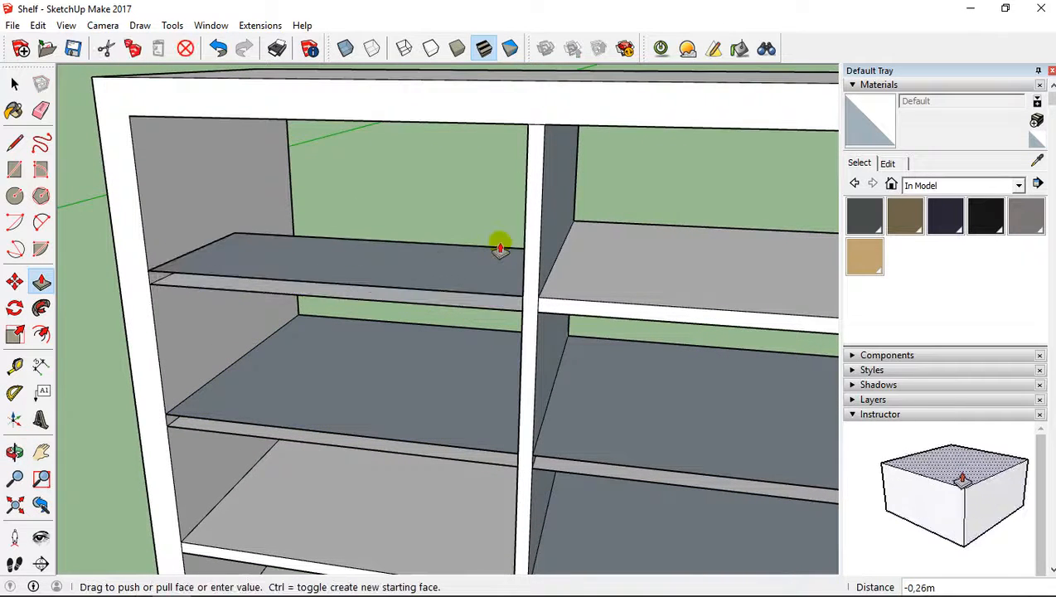
key(Return)
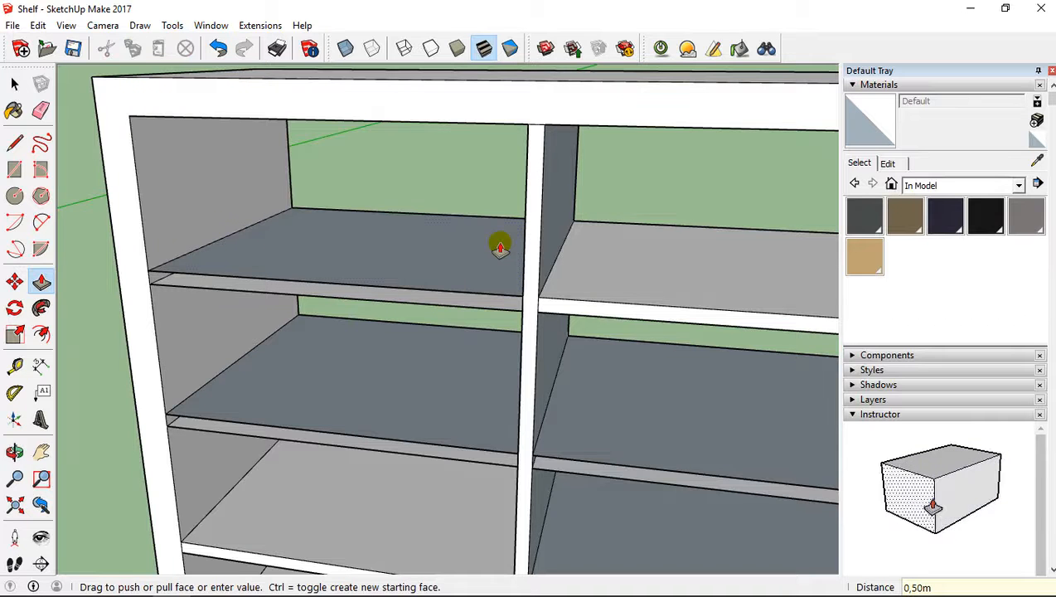
- Draw 0.02 m lines along the outer ends of the left compartment's top and middle shelves to close their open front faces
scroll(587, 340, down, 4)
middle_drag(600, 347, 633, 329)
scroll(632, 329, up, 5)
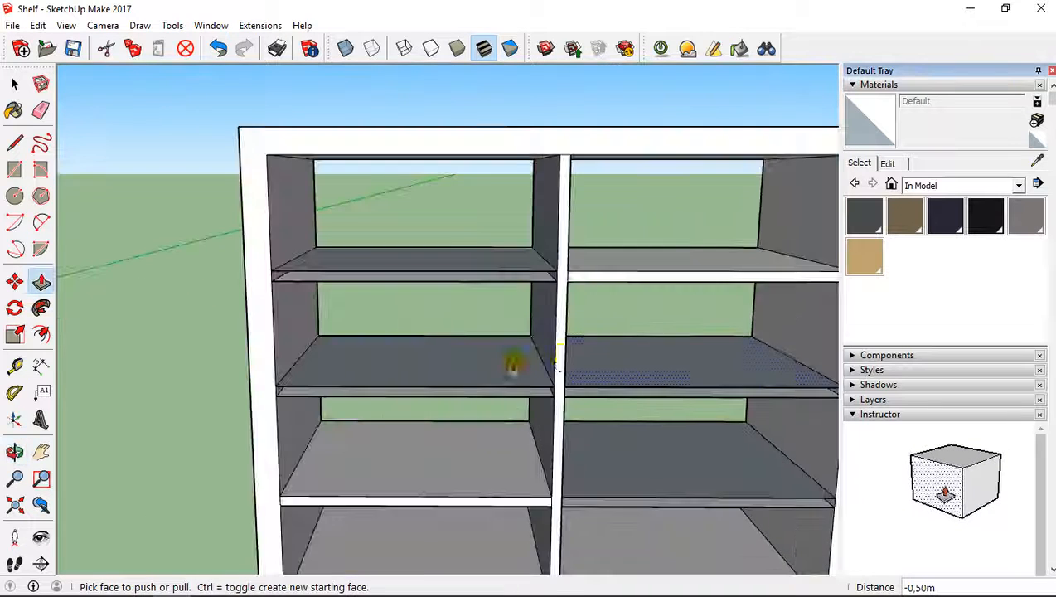
click(14, 143)
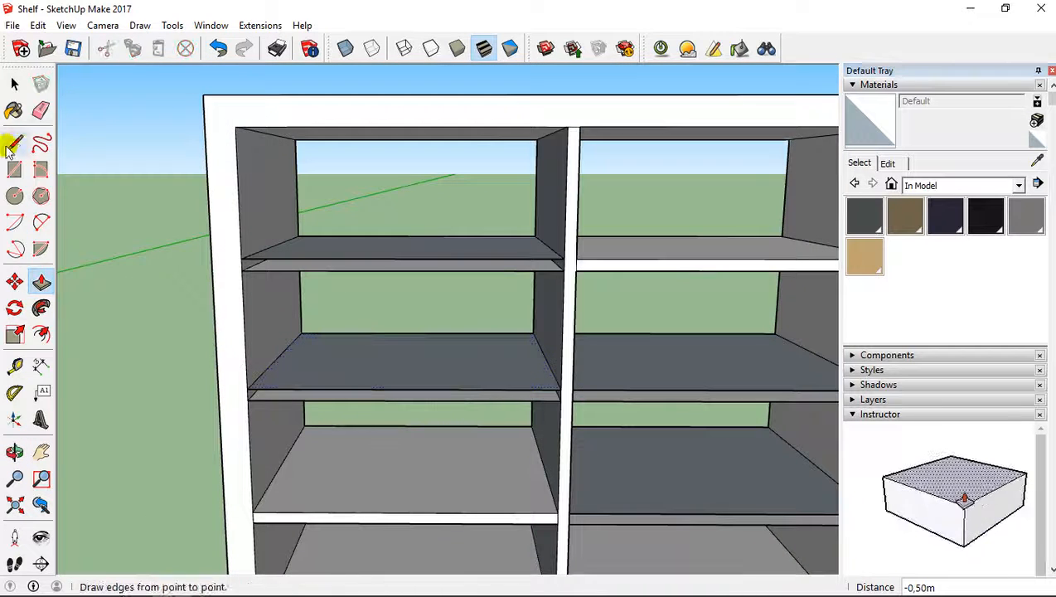
click(239, 258)
click(244, 267)
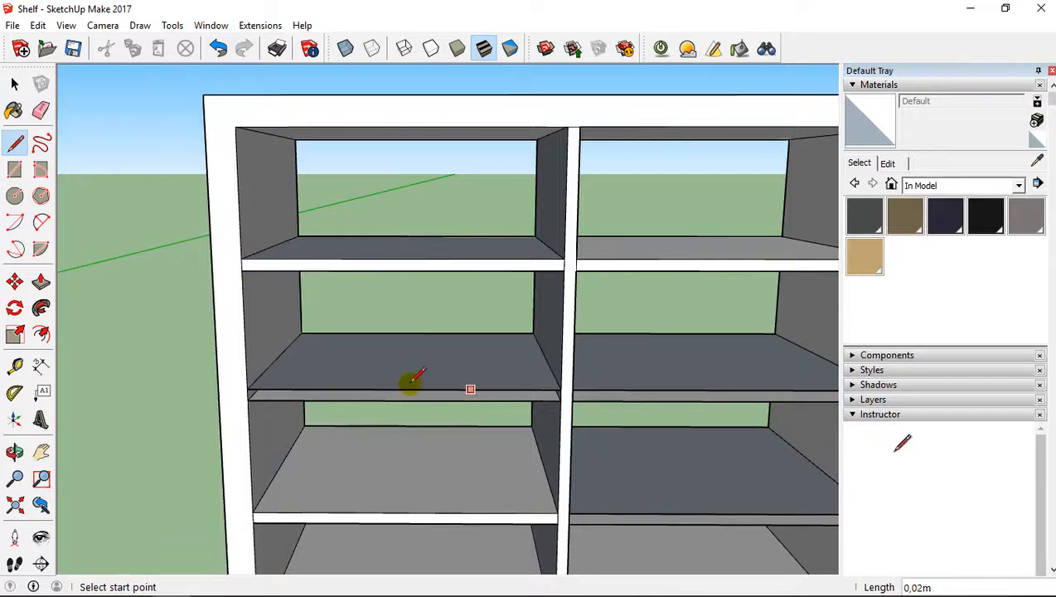
click(247, 388)
click(245, 397)
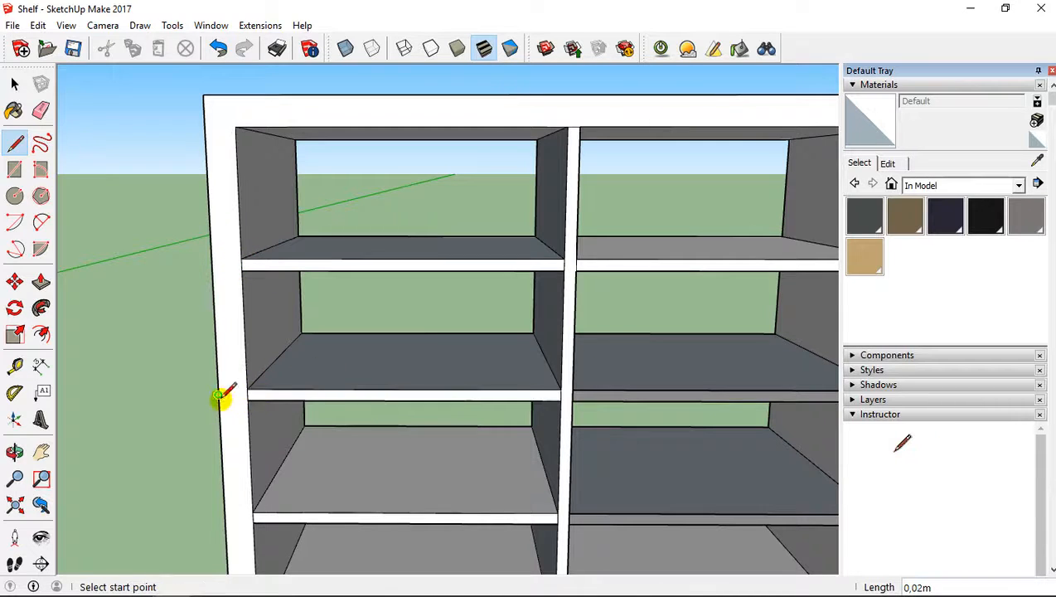
- Close the open front faces of the right compartment's middle and bottom shelves with 0.02 m lines along the divider
click(572, 389)
click(573, 396)
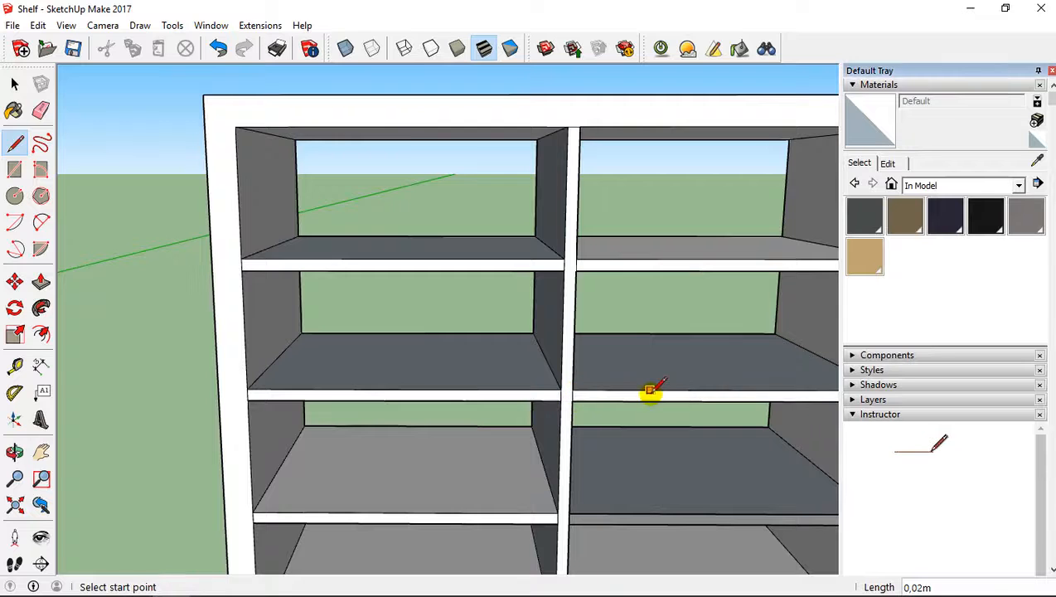
middle_drag(651, 391, 471, 307)
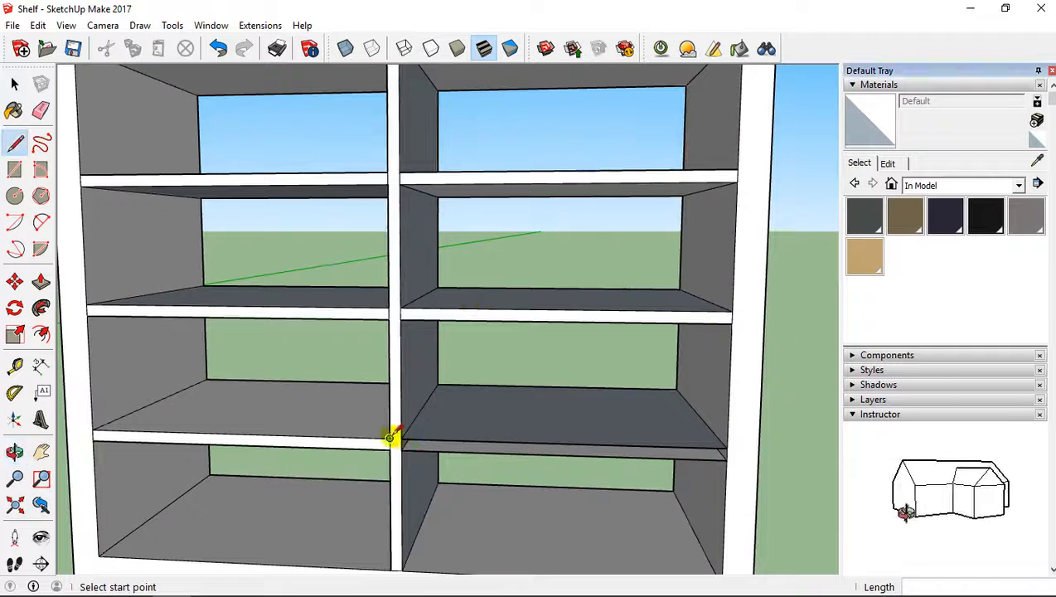
click(401, 438)
click(401, 445)
scroll(448, 377, down, 6)
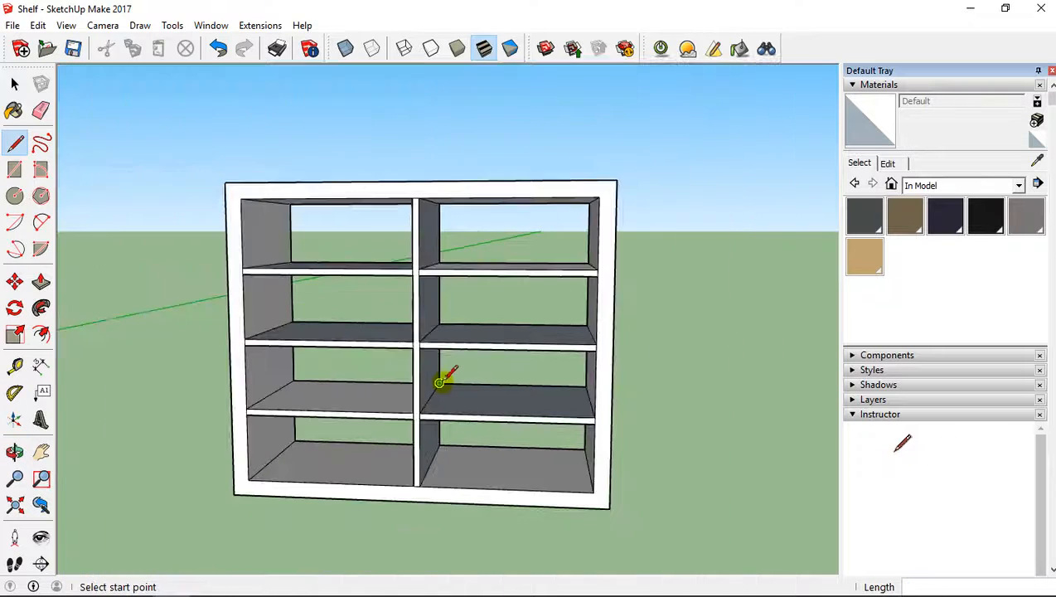
- Try to cover the shelf's back with a 1.20 × 1.00 m rectangle between opposite outer frame corners
mouse_move(444, 365)
middle_down()
mouse_move(439, 422)
mouse_move(524, 383)
mouse_move(366, 372)
mouse_move(315, 328)
mouse_move(519, 254)
mouse_move(394, 325)
mouse_move(500, 309)
mouse_move(514, 356)
mouse_move(641, 325)
mouse_move(500, 347)
mouse_move(467, 380)
mouse_move(464, 337)
mouse_move(474, 344)
mouse_move(394, 278)
mouse_move(497, 299)
mouse_move(372, 166)
mouse_move(323, 250)
mouse_move(397, 240)
mouse_move(490, 306)
mouse_move(409, 326)
mouse_move(330, 297)
mouse_move(266, 299)
mouse_move(382, 283)
mouse_move(267, 178)
middle_up()
scroll(464, 337, up, 3)
mouse_move(414, 231)
middle_down()
mouse_move(252, 224)
mouse_move(679, 252)
mouse_move(601, 238)
mouse_move(702, 236)
mouse_move(309, 302)
mouse_move(464, 266)
mouse_move(305, 207)
mouse_move(314, 205)
mouse_move(121, 184)
middle_up()
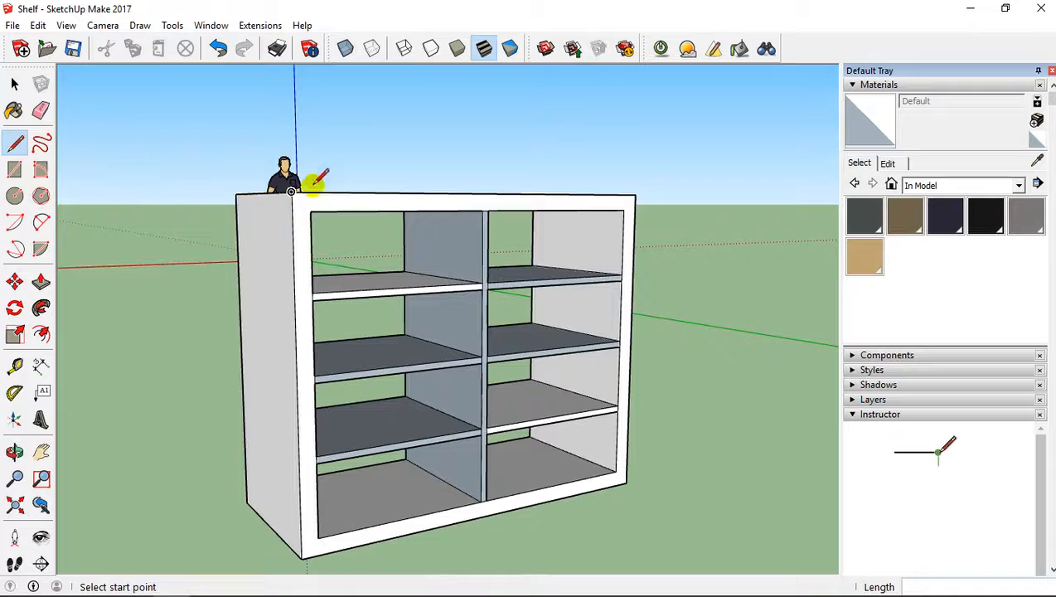
click(14, 169)
click(292, 193)
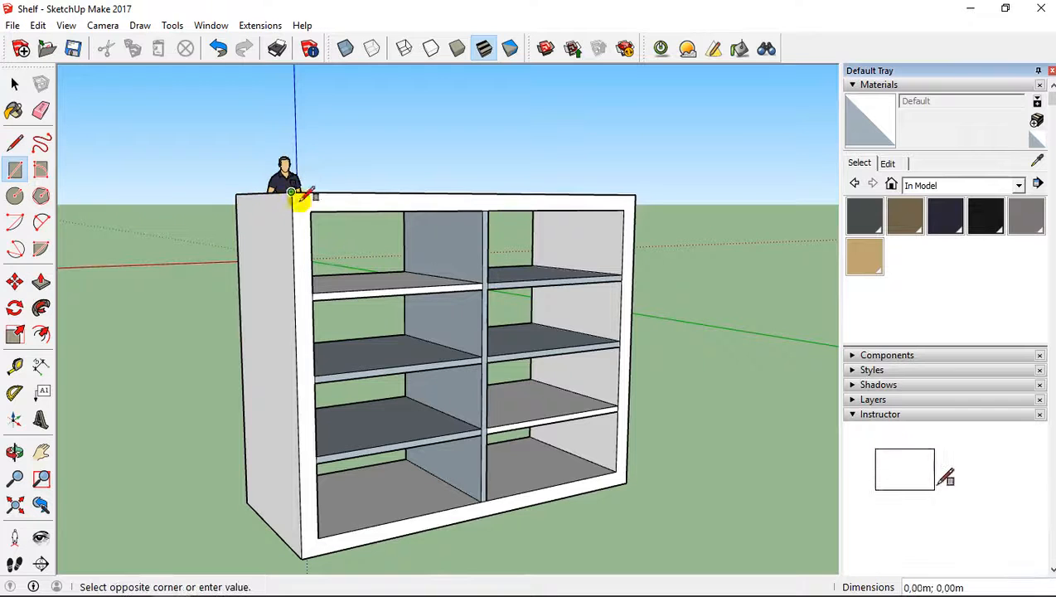
click(627, 479)
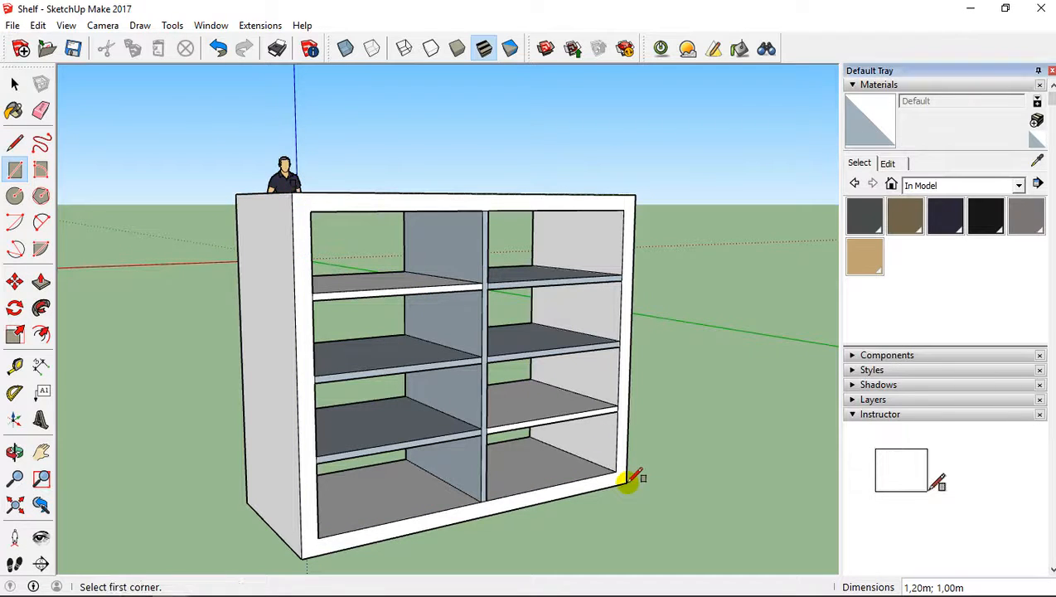
middle_drag(199, 333, 386, 217)
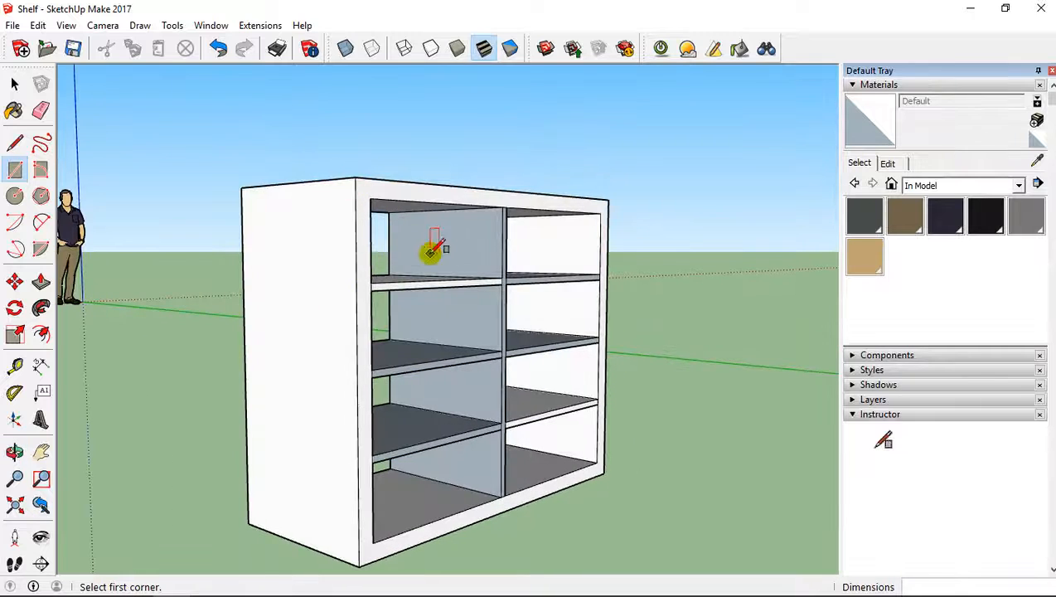
middle_drag(431, 250, 192, 127)
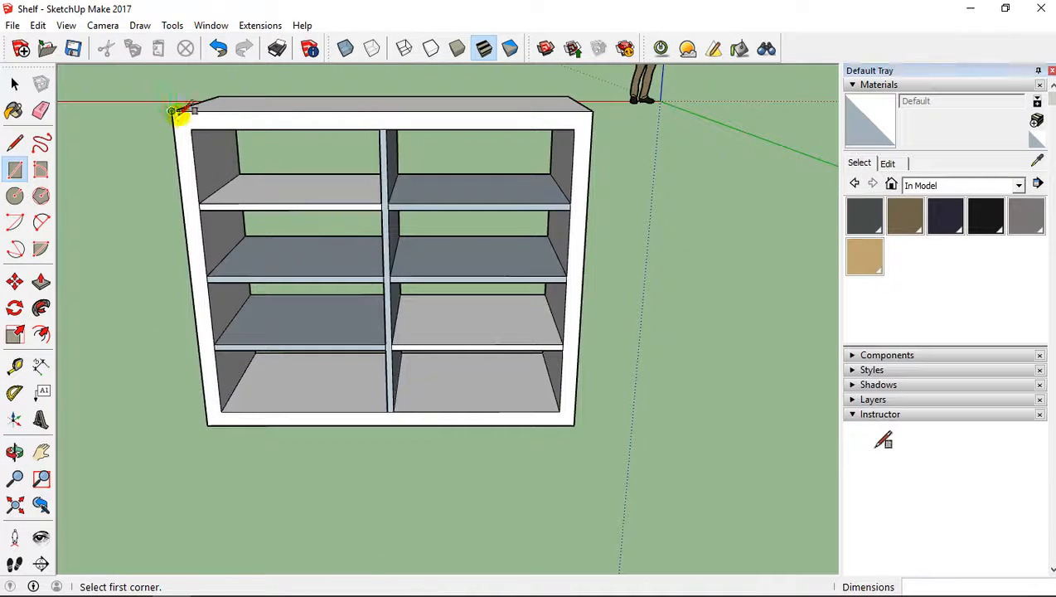
click(171, 111)
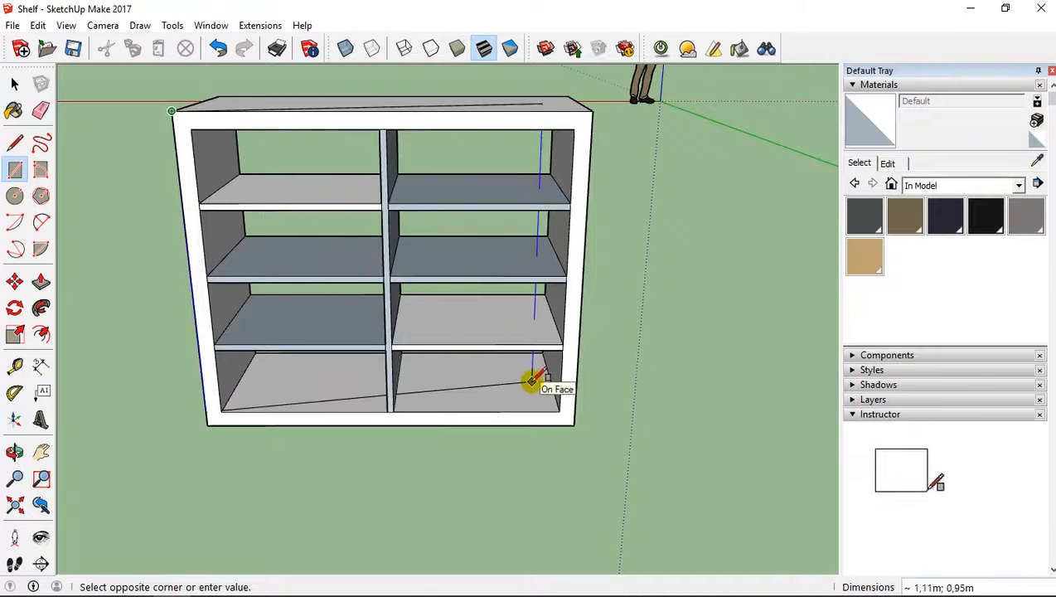
click(574, 425)
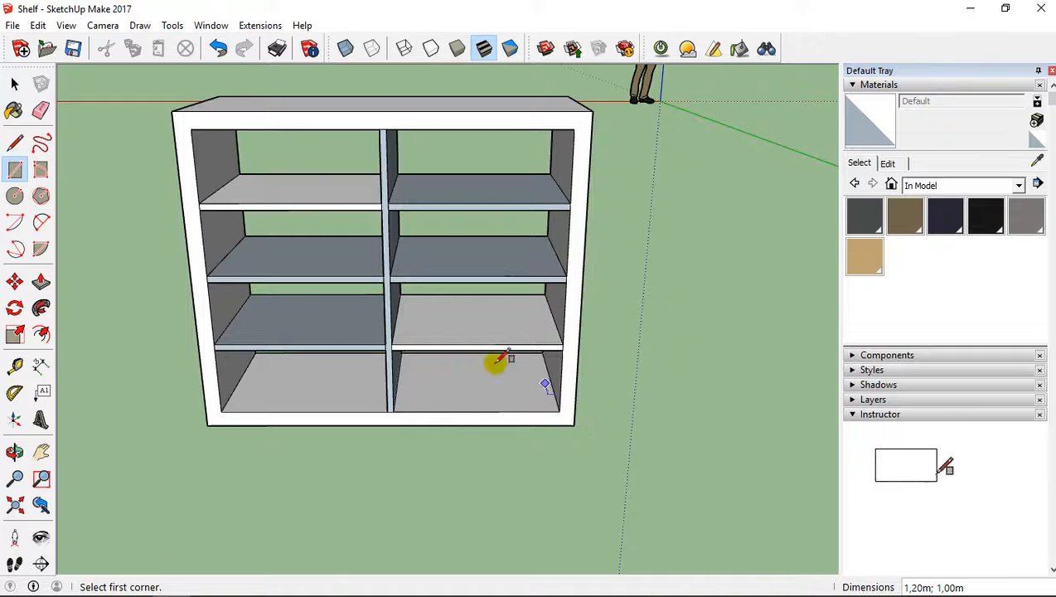
- Try to close the top opening at the back of the right compartment with a rectangle of about 0.54 × 0.22 m
middle_drag(375, 199, 430, 141)
scroll(430, 203, down, 3)
middle_drag(429, 217, 318, 371)
scroll(386, 295, up, 1)
scroll(388, 295, up, 5)
scroll(431, 283, down, 6)
scroll(365, 292, up, 5)
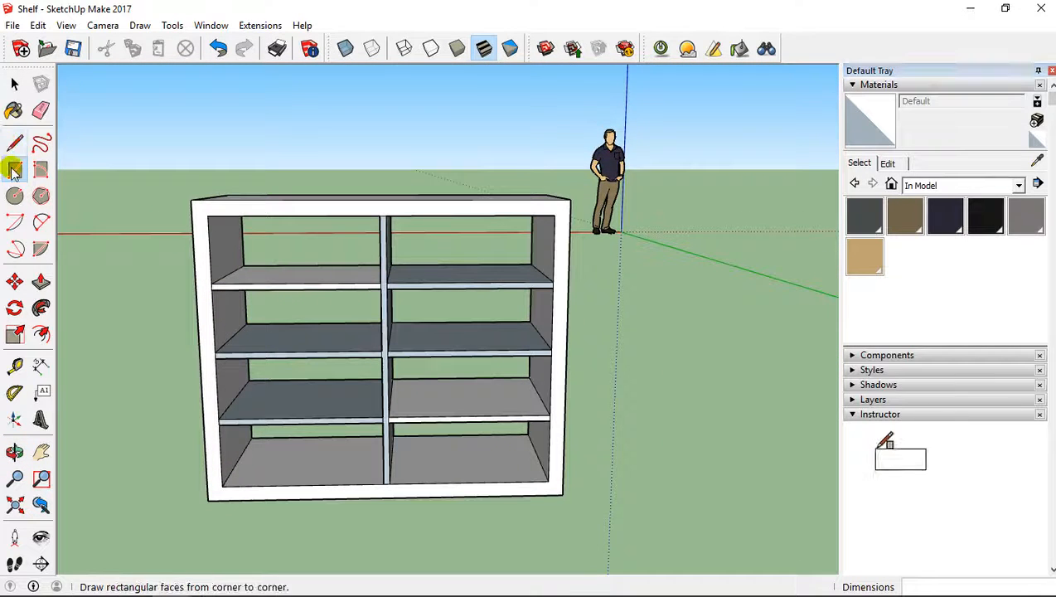
click(208, 214)
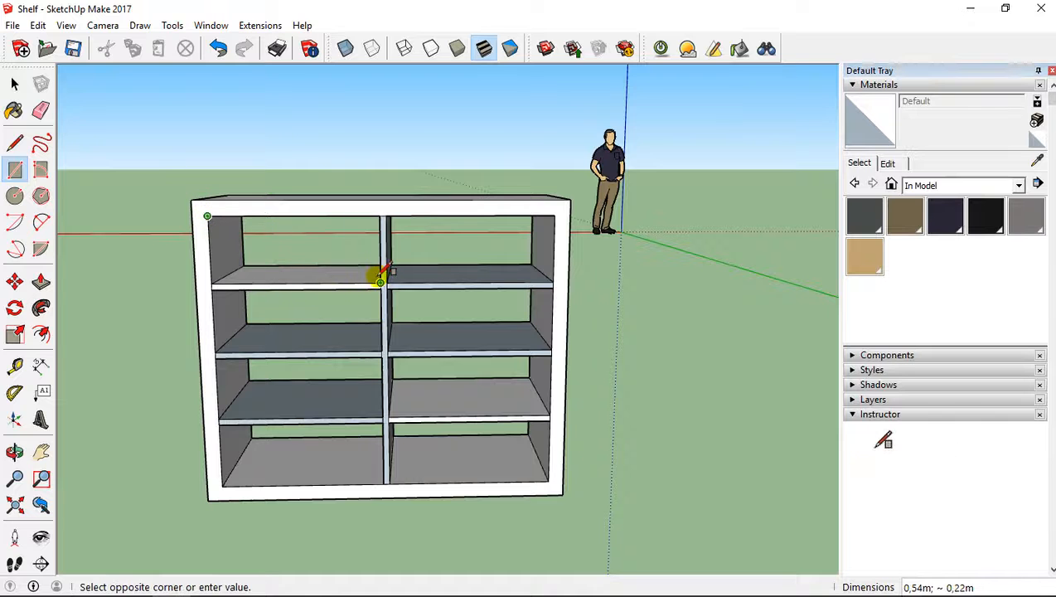
click(383, 277)
middle_drag(89, 229, 550, 301)
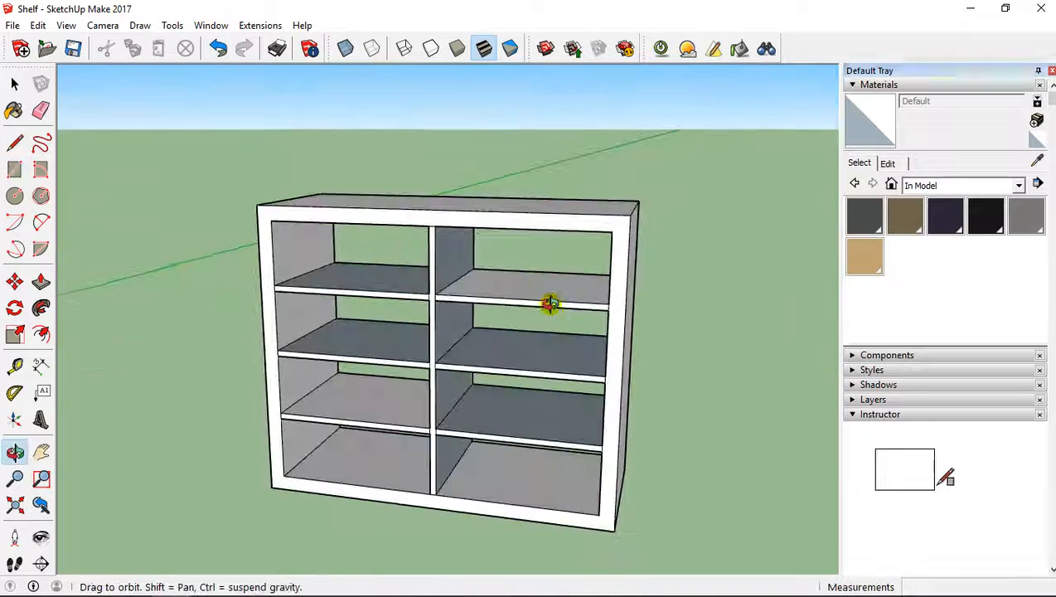
scroll(523, 266, down, 2)
middle_drag(518, 255, 472, 302)
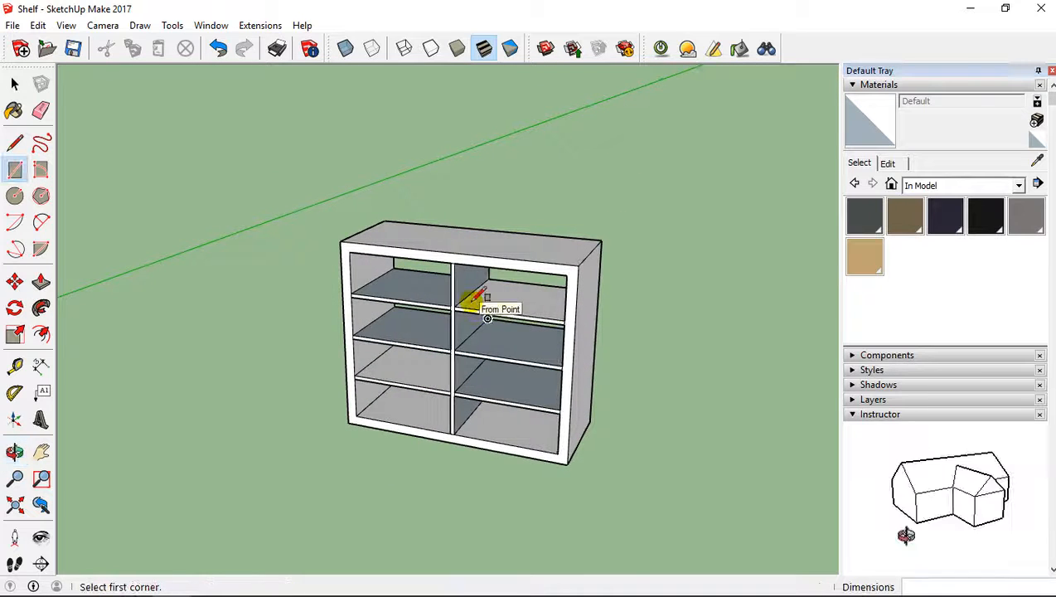
scroll(319, 354, up, 3)
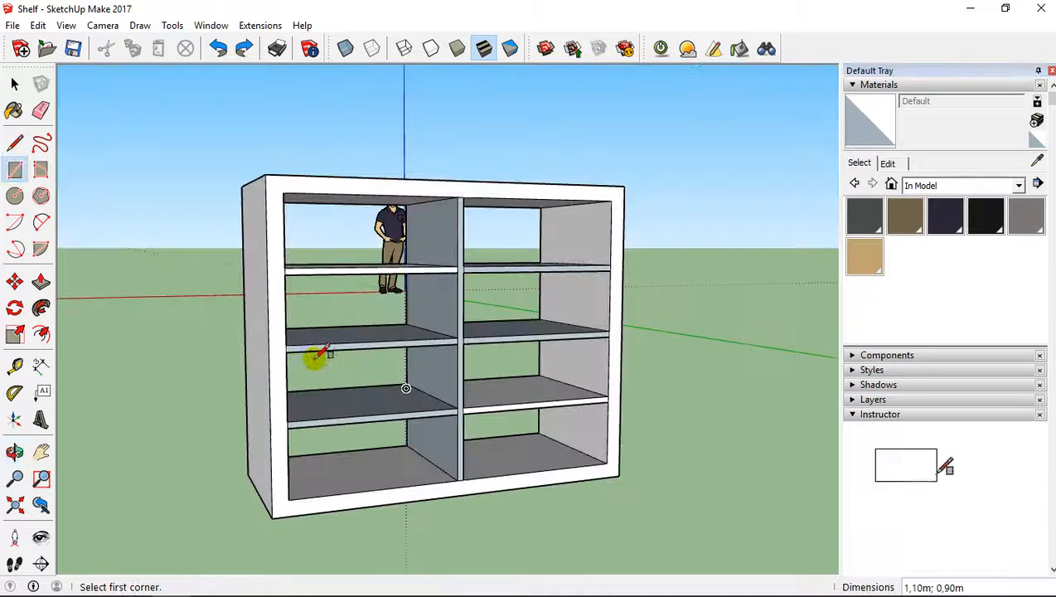
- Try to close the shelf's back with a 1.10 × 0.90 m rectangle between opposite inner frame corners, and undo it after inspecting the front
click(282, 192)
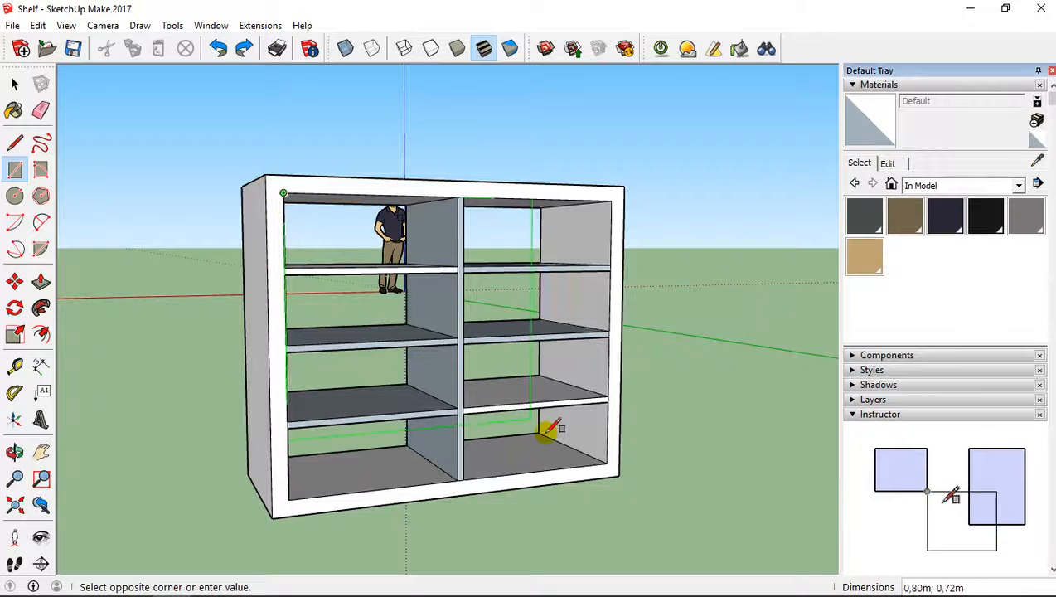
click(611, 456)
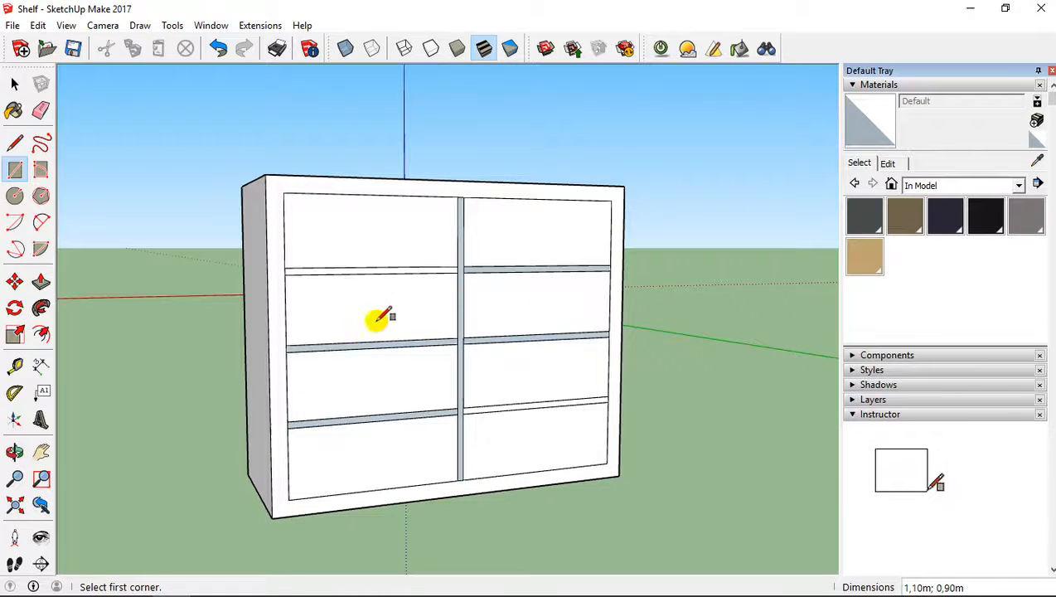
middle_drag(376, 320, 543, 343)
middle_drag(390, 324, 634, 305)
middle_drag(277, 311, 506, 313)
scroll(448, 291, down, 3)
middle_drag(448, 290, 497, 249)
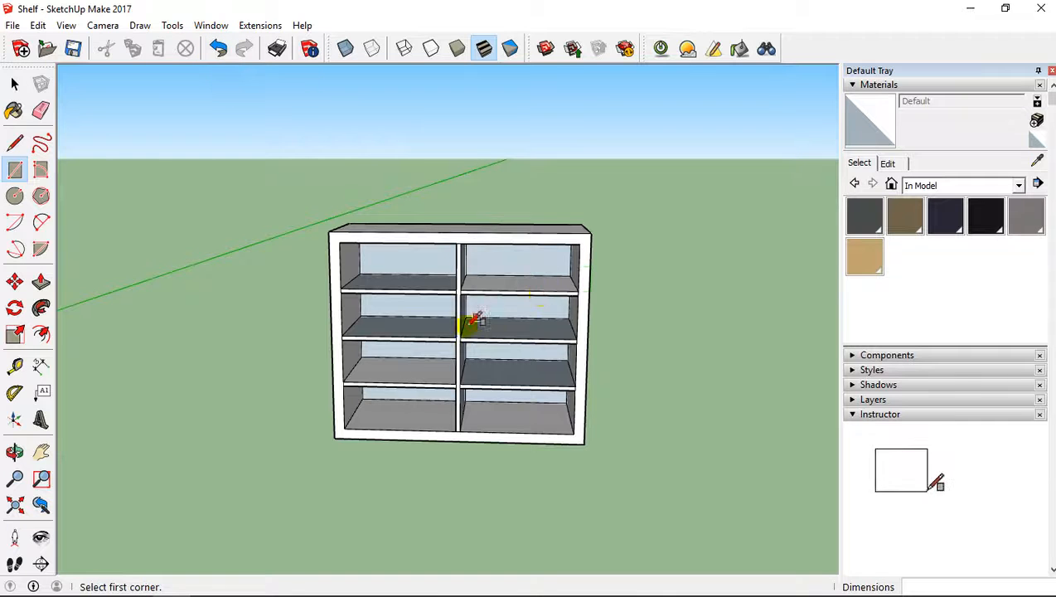
middle_drag(475, 320, 358, 299)
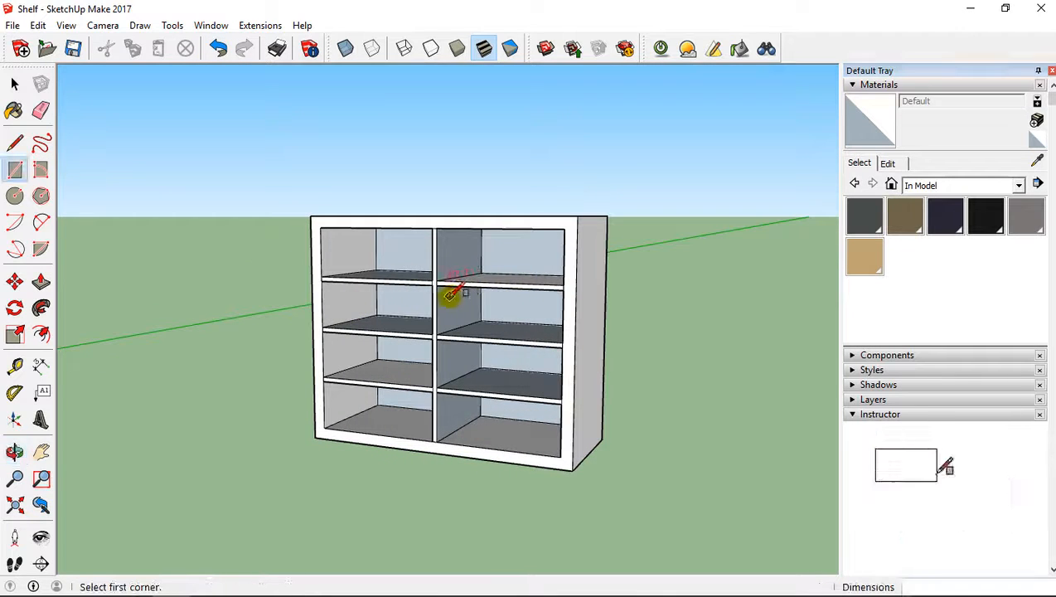
middle_drag(447, 296, 414, 212)
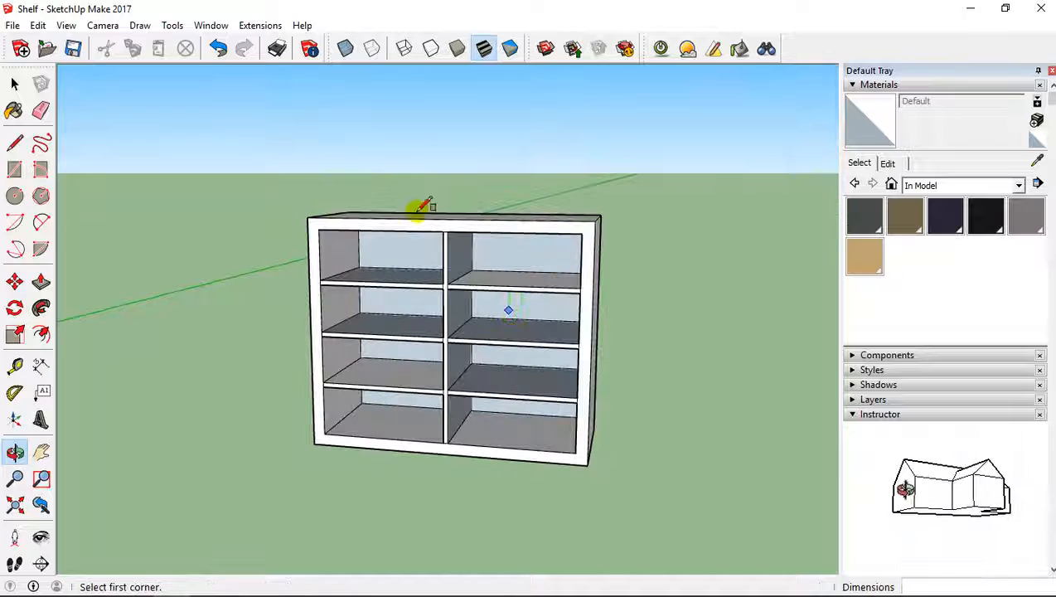
click(217, 48)
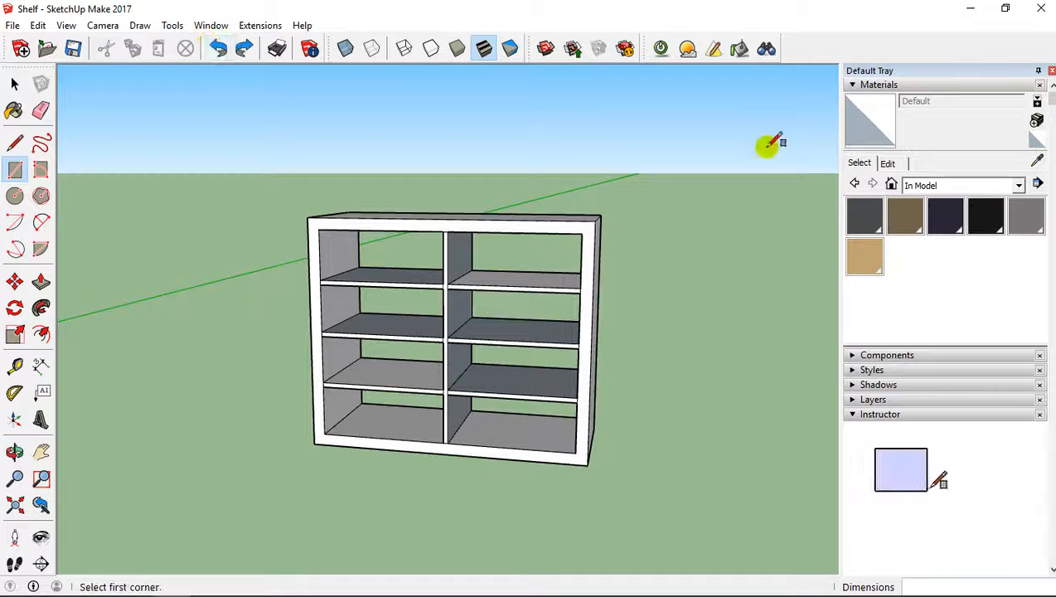